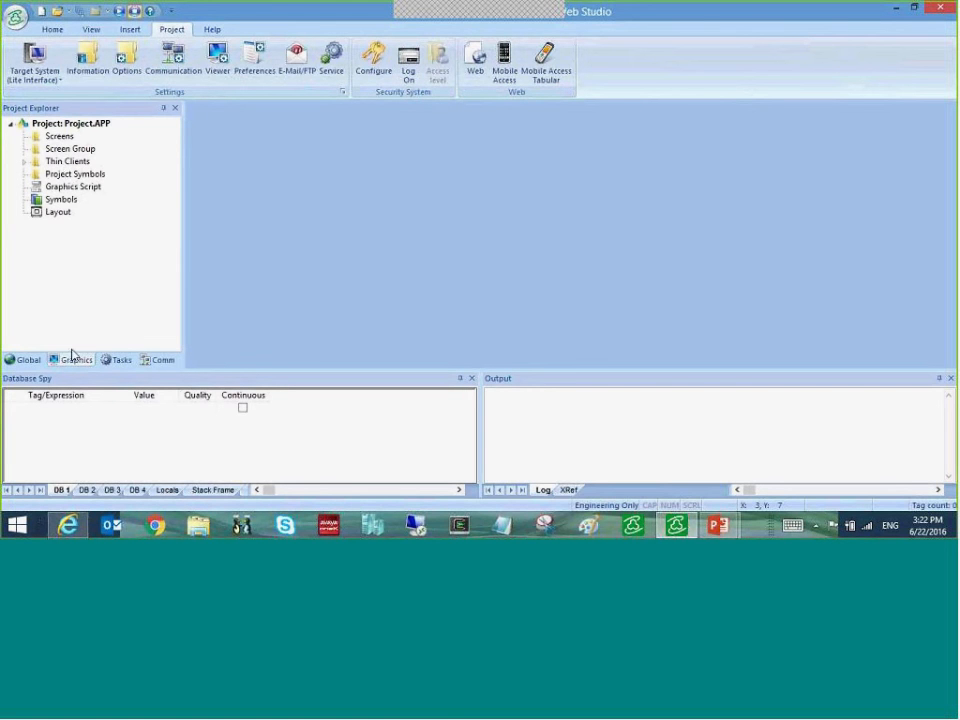
# - Show the Global items in Project Explorer and select the Security folder
pyautogui.click(26, 360)
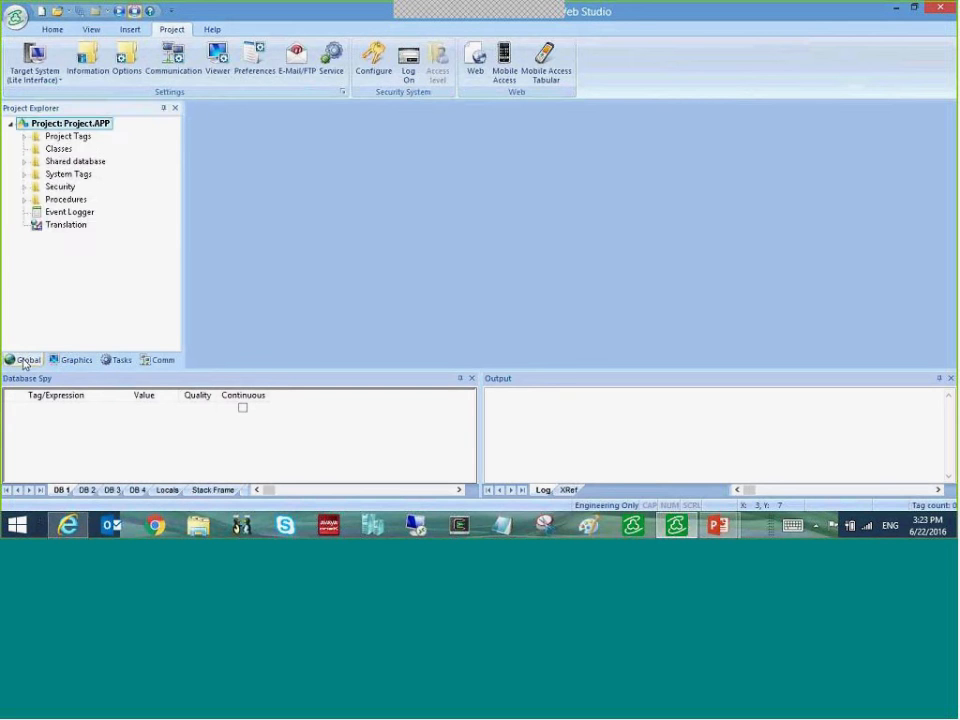
pyautogui.click(60, 187)
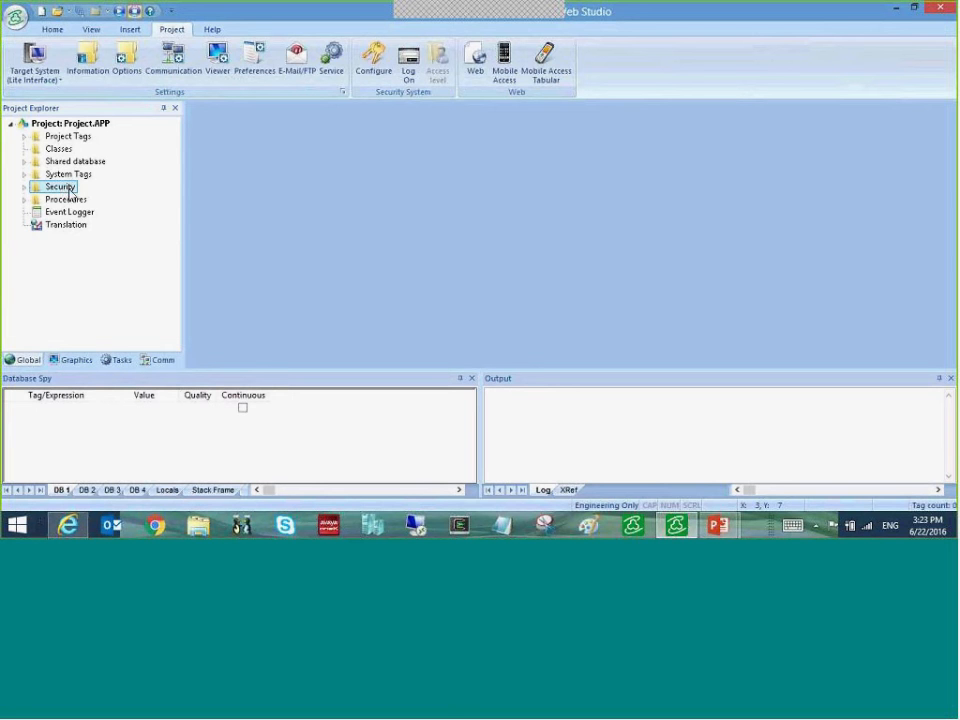
# - Launch the Security System Configuration Wizard and get past its Overview page
pyautogui.click(374, 58)
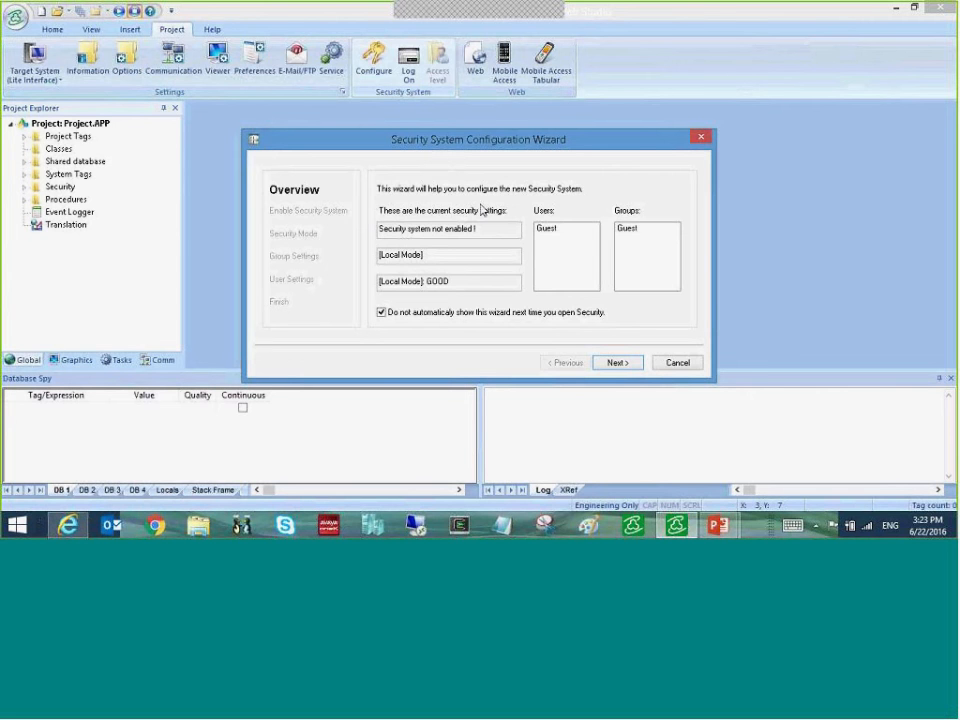
pyautogui.click(614, 364)
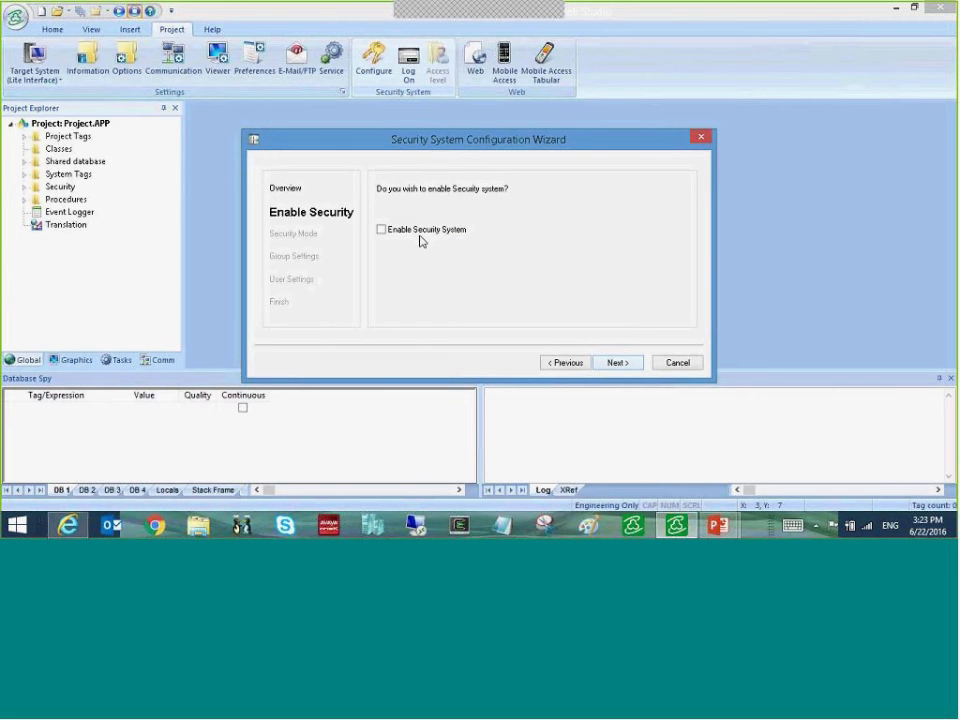
# - Turn on Enable Security System and keep the Local Only mode
pyautogui.click(383, 232)
pyautogui.click(617, 363)
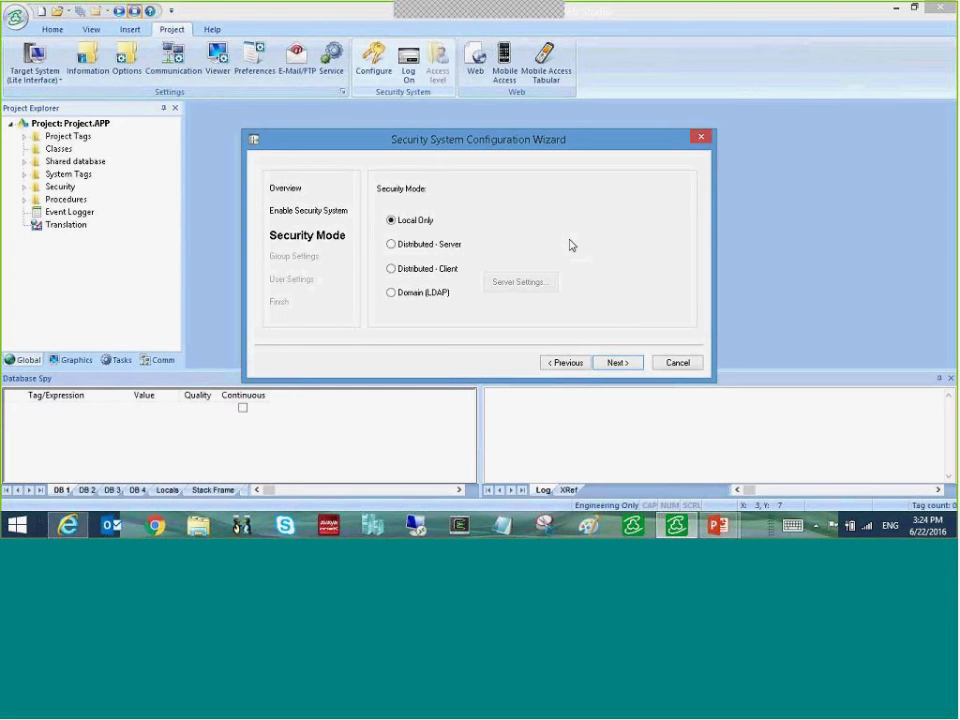
pyautogui.click(618, 363)
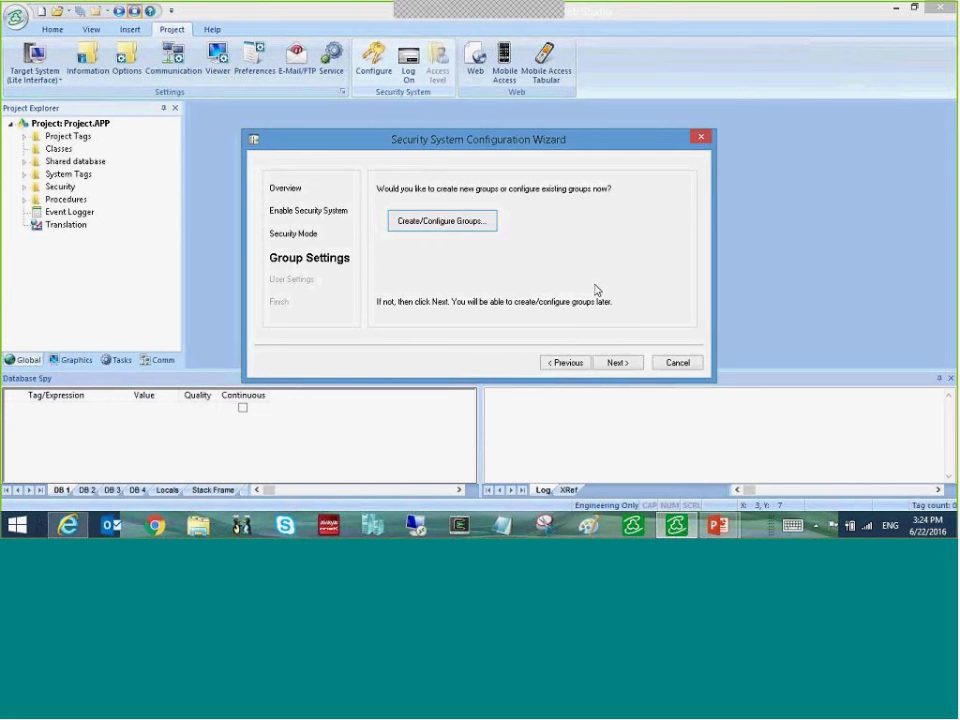
# - Open Create/Configure Groups to view the Guest group's access rights
pyautogui.click(458, 218)
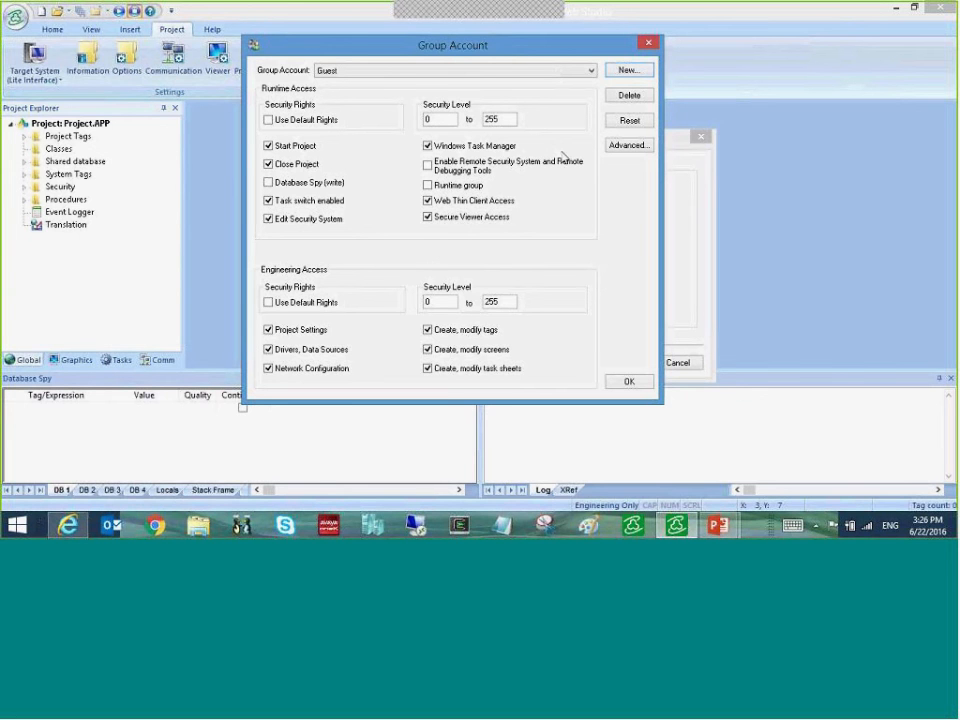
# - Add a new security group named 'Operators'
pyautogui.click(627, 70)
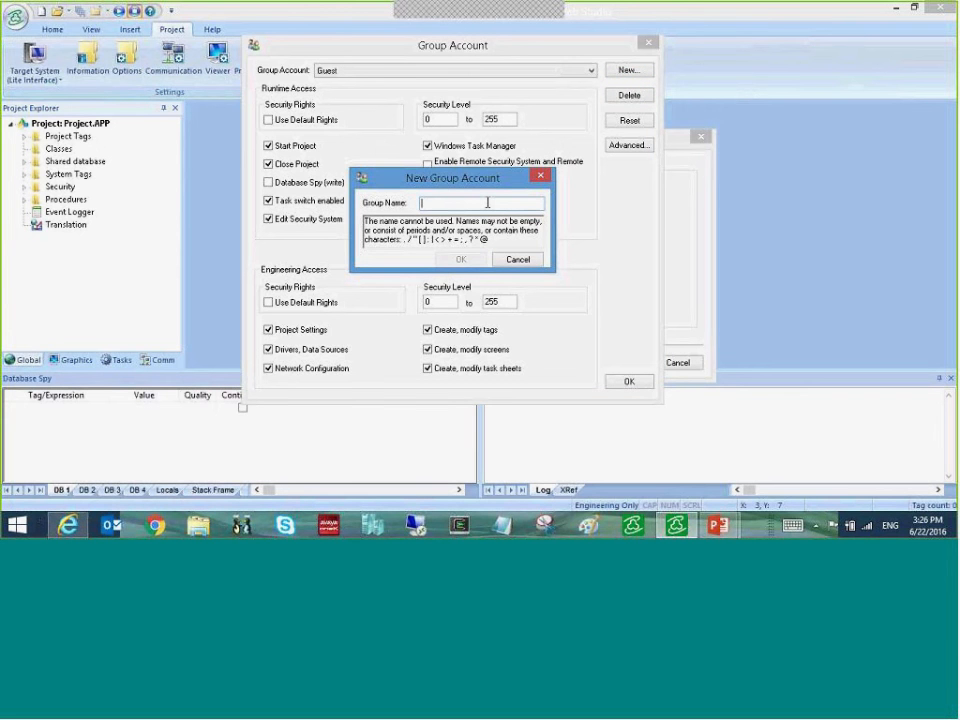
pyautogui.write('Operators')
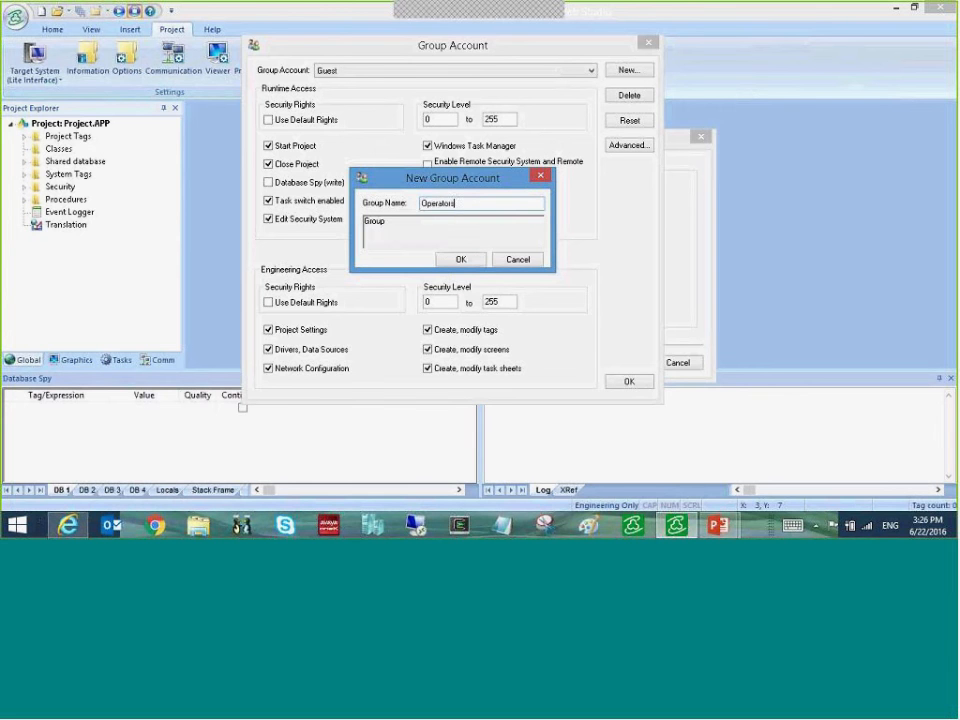
pyautogui.press('Return')
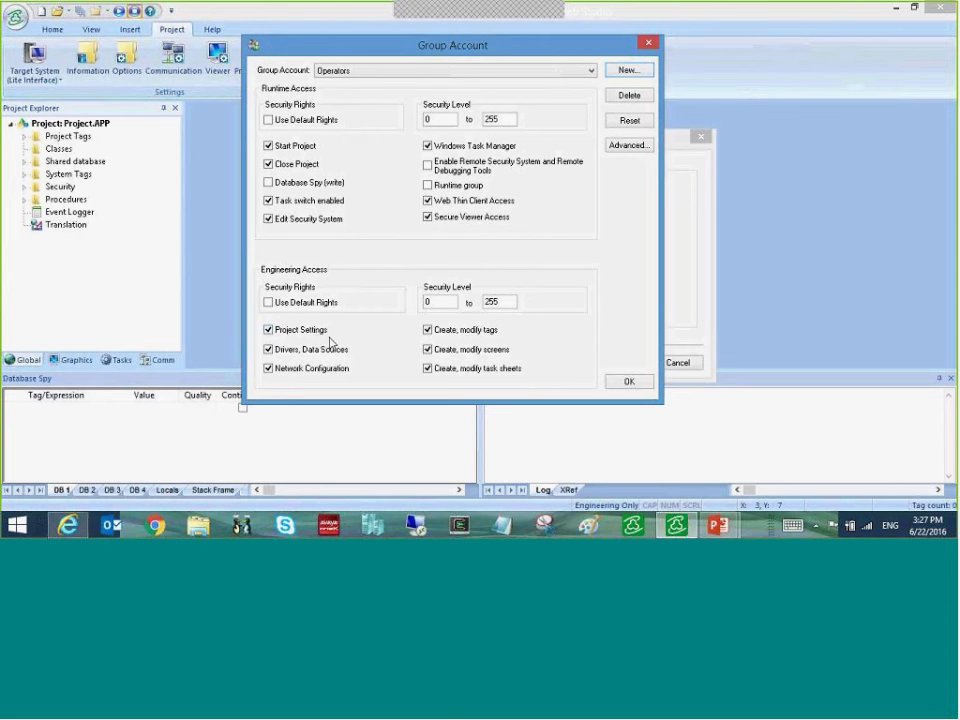
# - Clear Operators' six engineering rights: project settings, drivers, network, task sheets, tags, screens
pyautogui.click(268, 329)
pyautogui.click(268, 349)
pyautogui.click(268, 368)
pyautogui.click(428, 367)
pyautogui.click(428, 329)
pyautogui.click(428, 349)
# - Deny Operators project closing, task switching and Task Manager access, then grant Runtime group
pyautogui.click(268, 165)
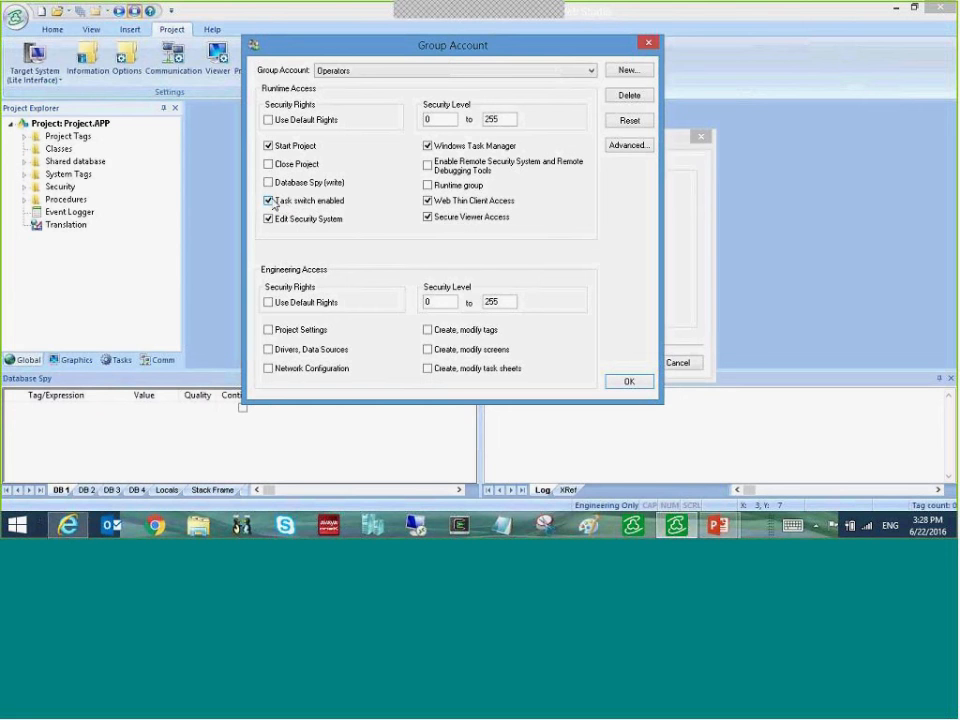
pyautogui.click(285, 203)
pyautogui.click(427, 149)
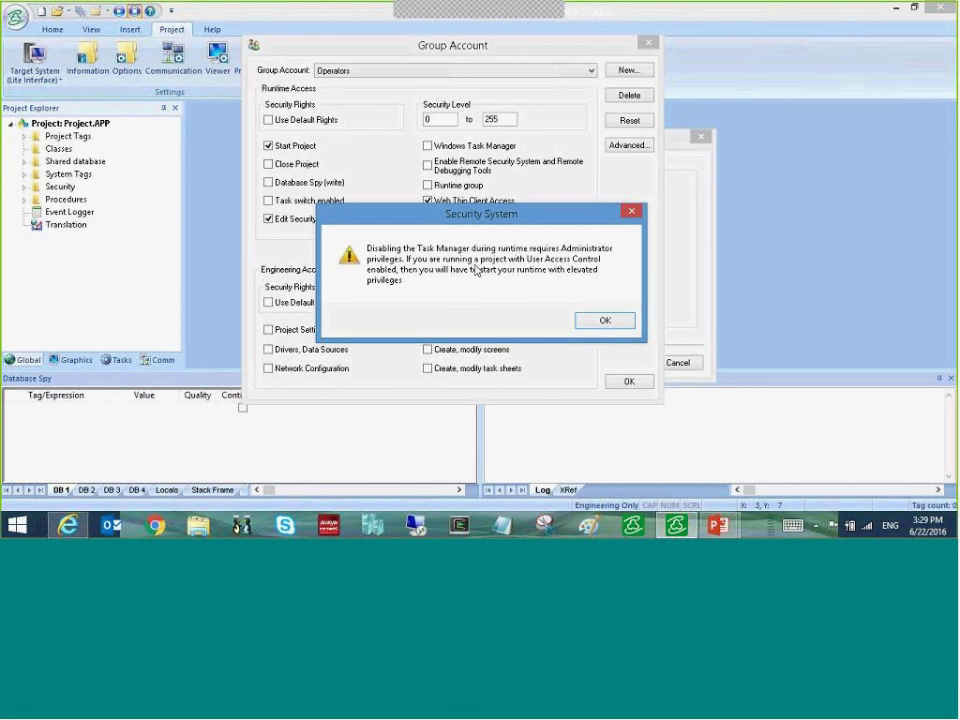
pyautogui.click(603, 322)
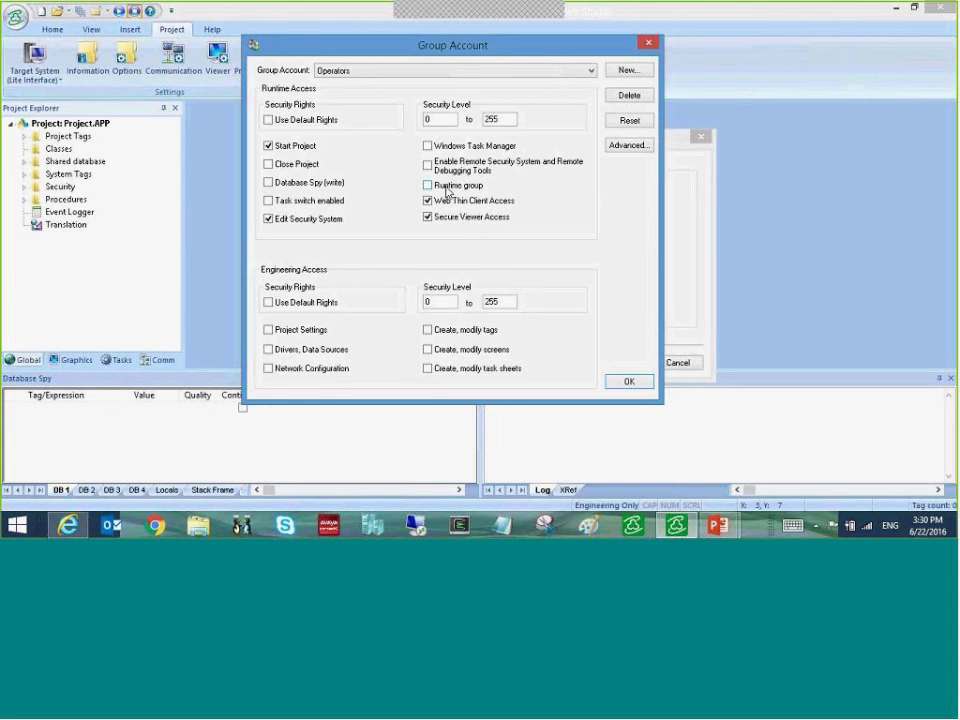
pyautogui.click(429, 186)
# - Remove Web Thin Client Access, Secure Viewer Access and Edit Security System from Operators
pyautogui.click(452, 204)
pyautogui.click(470, 219)
pyautogui.click(307, 222)
# - Change the Operators runtime security level upper limit from 255 to 0
pyautogui.doubleClick(502, 119)
pyautogui.click(432, 301)
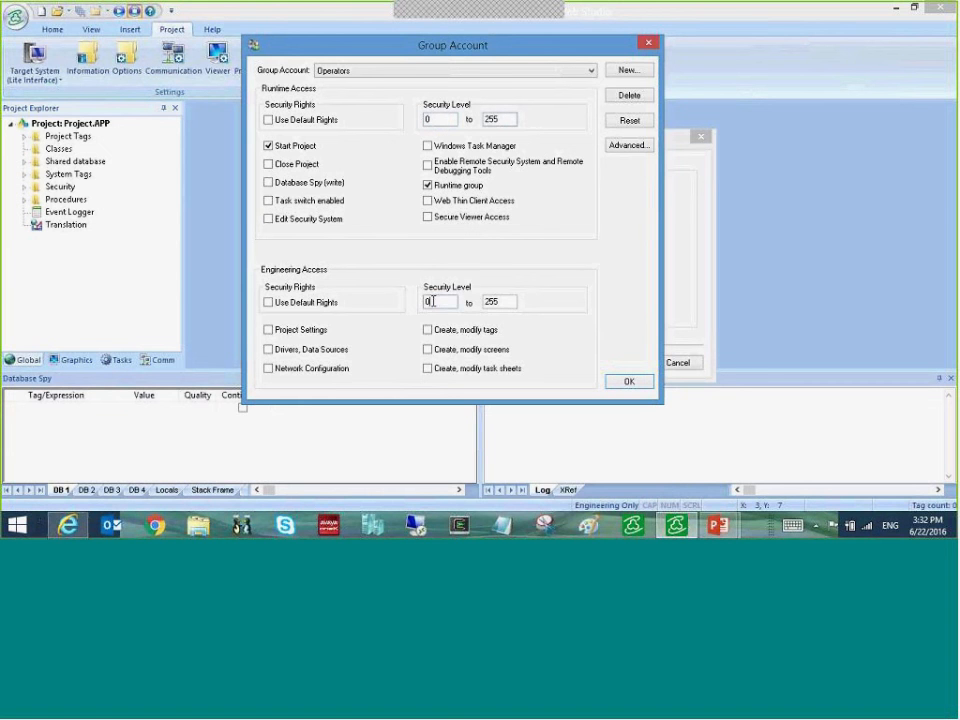
pyautogui.doubleClick(488, 301)
pyautogui.click(508, 119)
pyautogui.doubleClick(491, 118)
# - Create a new security group named 'Administrators'
pyautogui.click(624, 70)
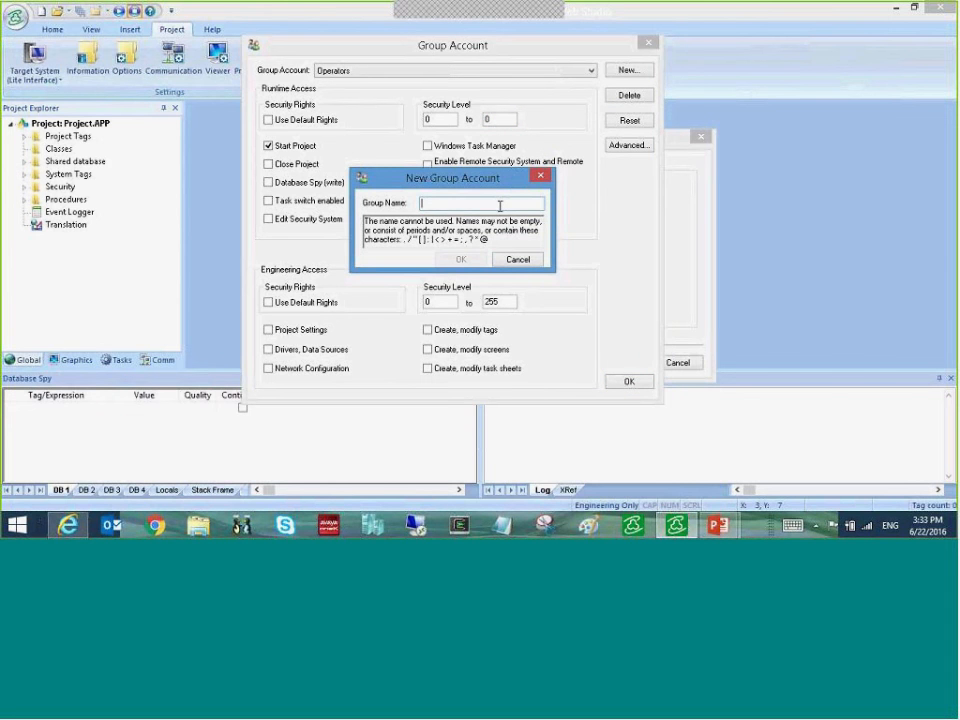
pyautogui.write('Administ')
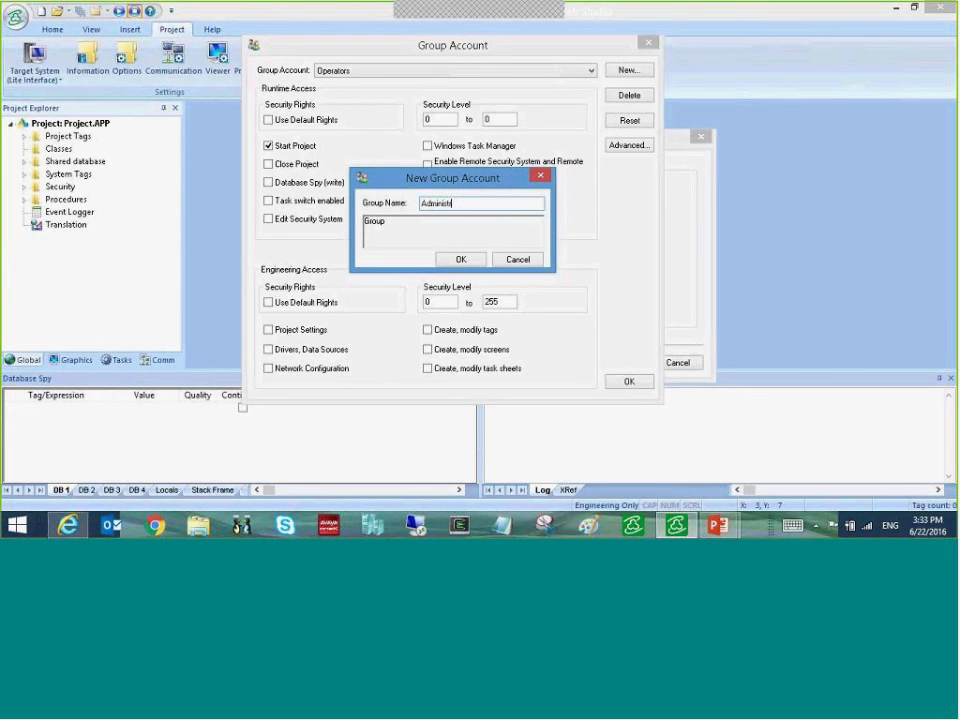
pyautogui.write('rators')
pyautogui.click(463, 259)
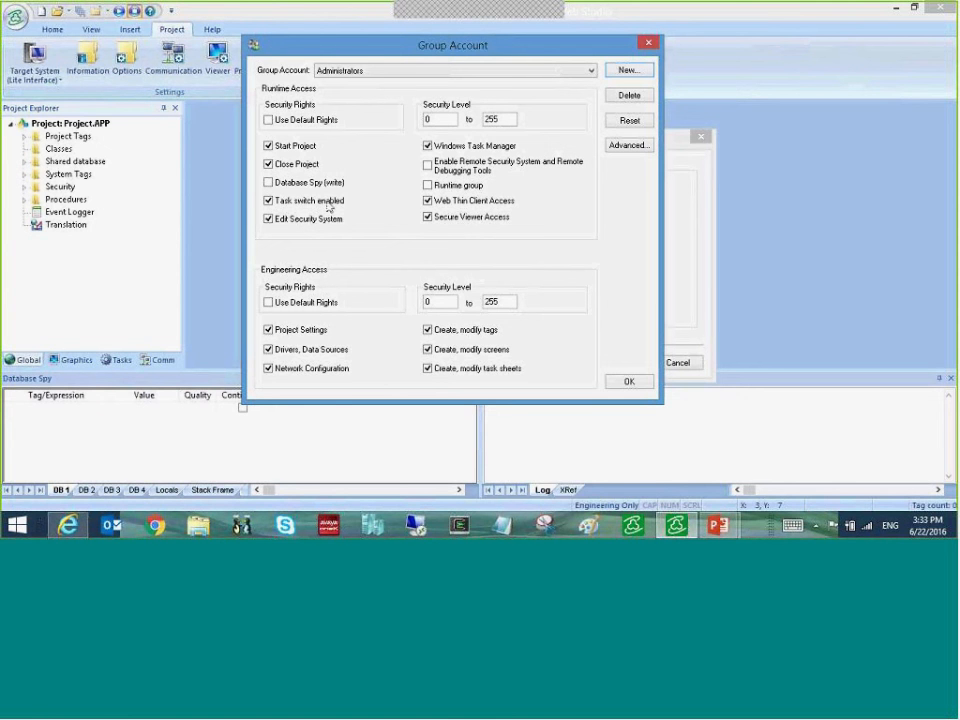
# - Grant Administrators Database Spy (write) and Enable Remote Security System, accepting the warning
pyautogui.click(268, 184)
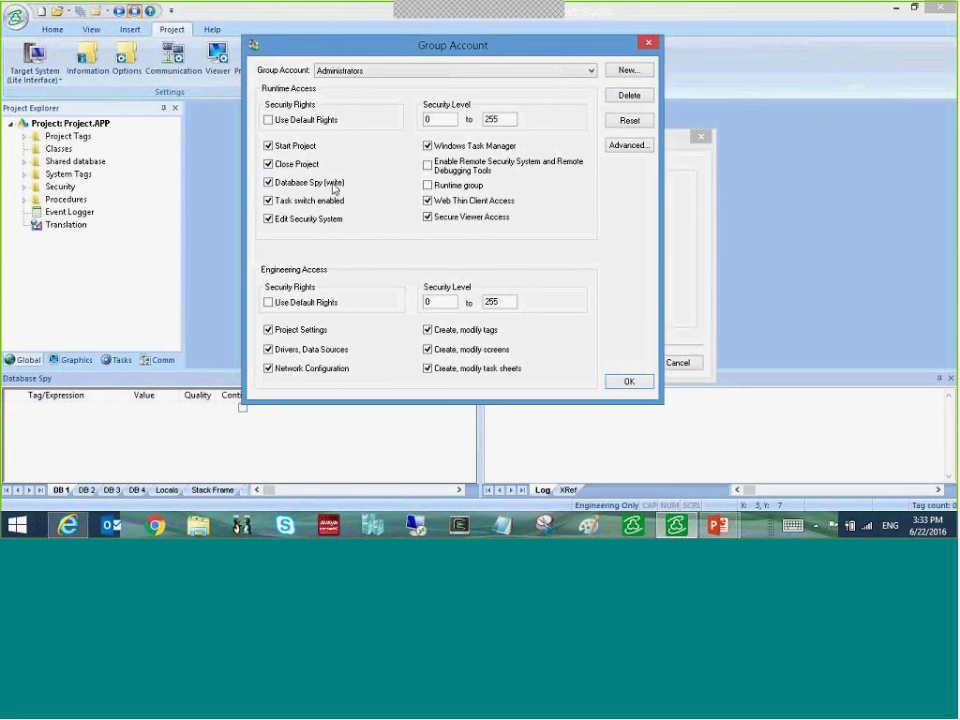
pyautogui.click(427, 167)
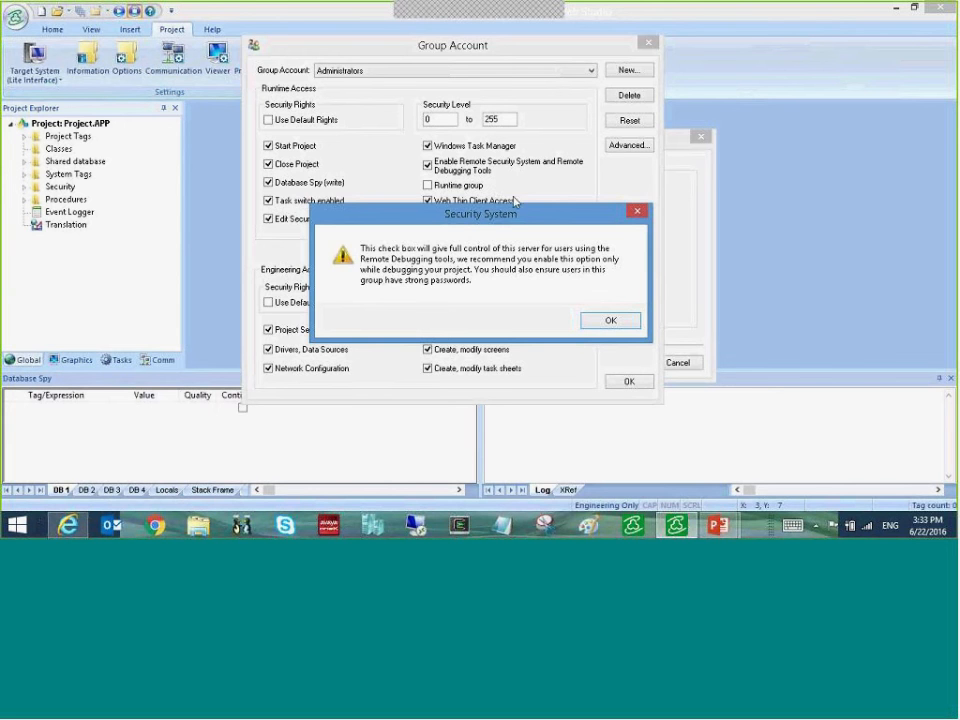
pyautogui.click(609, 321)
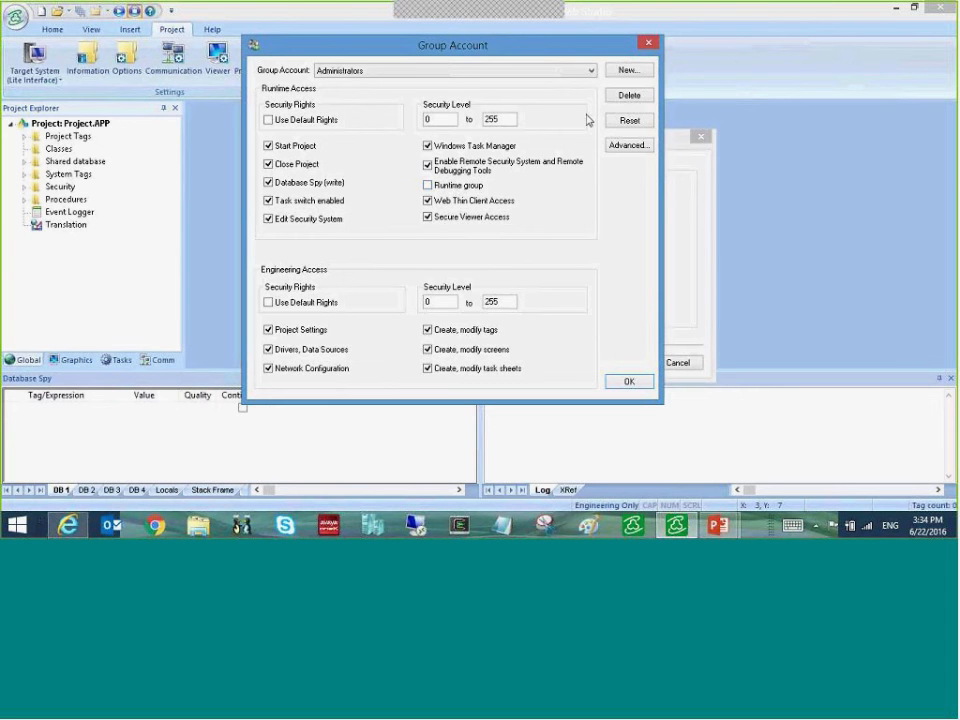
# - Create a new group account named Foremen
pyautogui.click(628, 71)
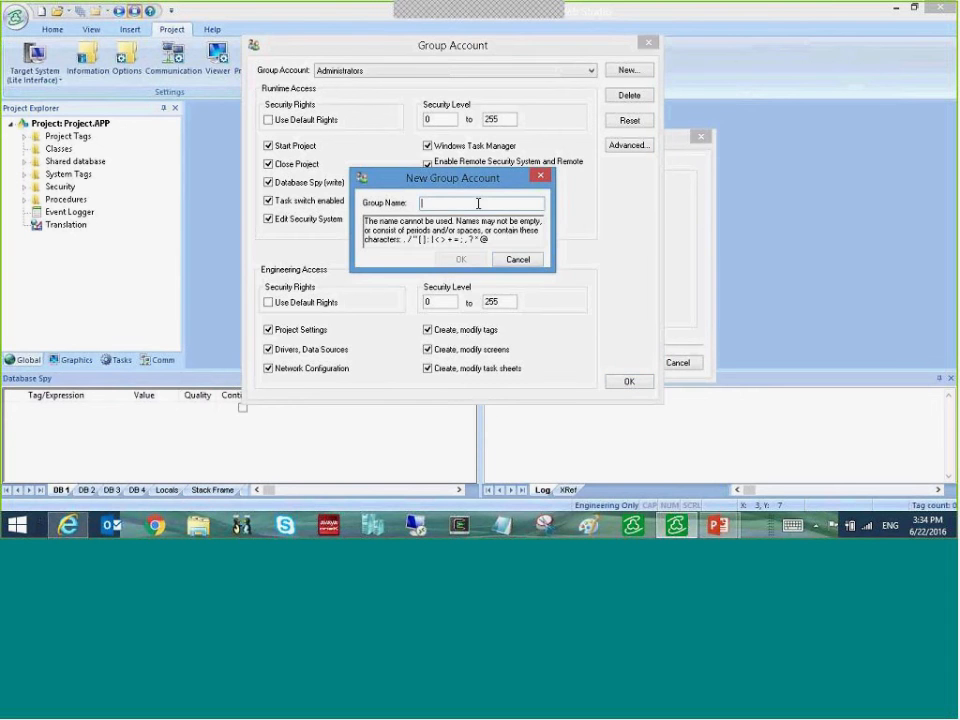
pyautogui.write('Foreman')
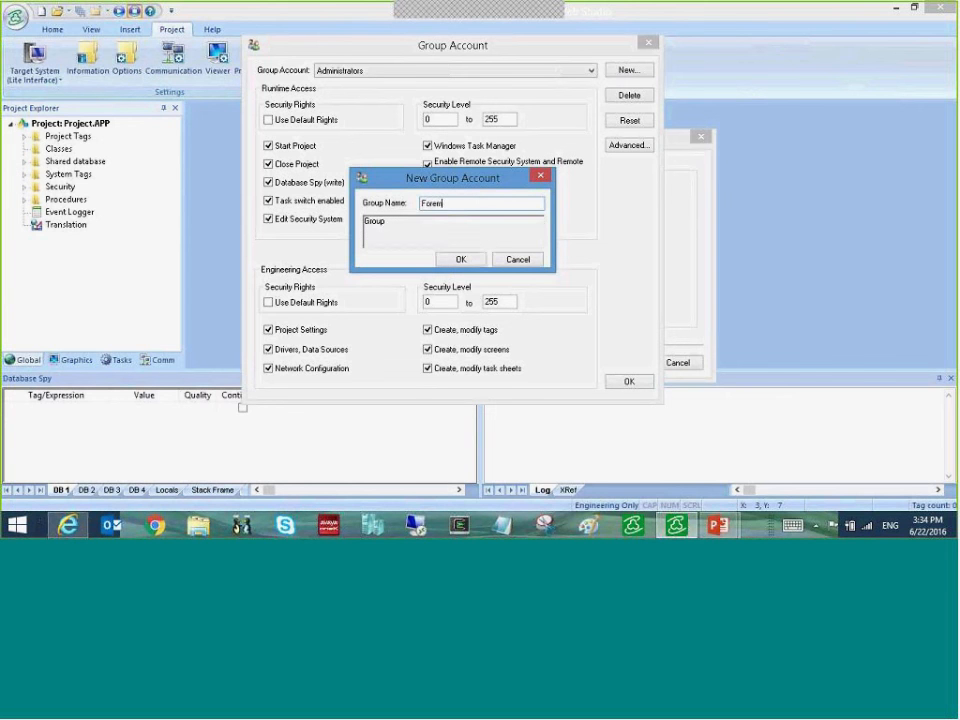
pyautogui.press('BackSpace')
pyautogui.press('BackSpace')
pyautogui.write('en')
pyautogui.click(461, 259)
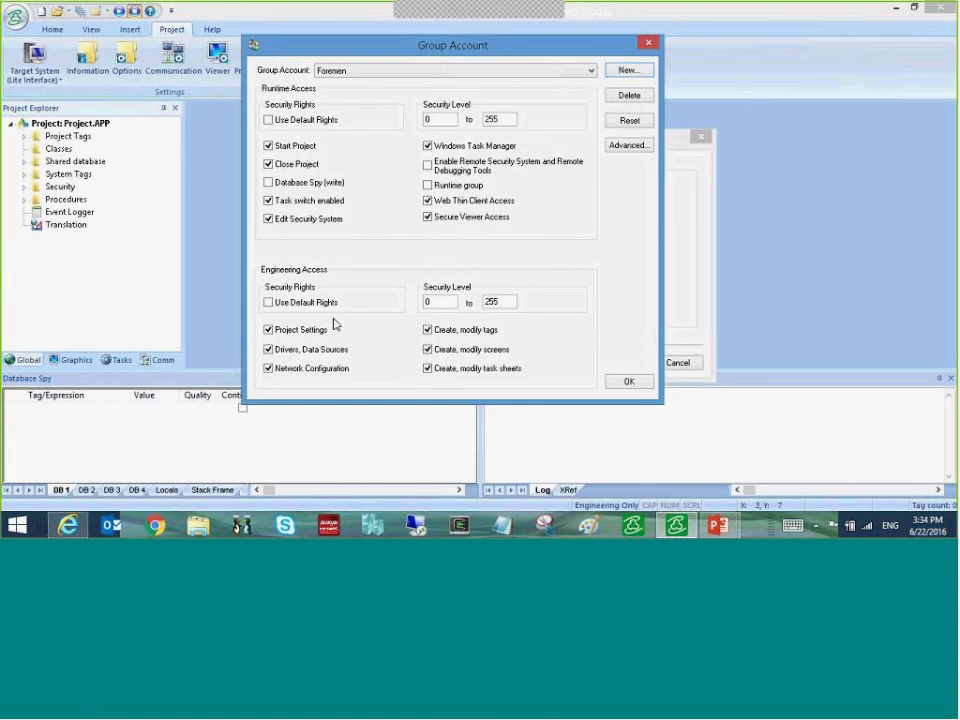
# - Clear all six Foremen engineering rights and grant Database Spy write and Runtime group rights
pyautogui.click(268, 329)
pyautogui.click(269, 350)
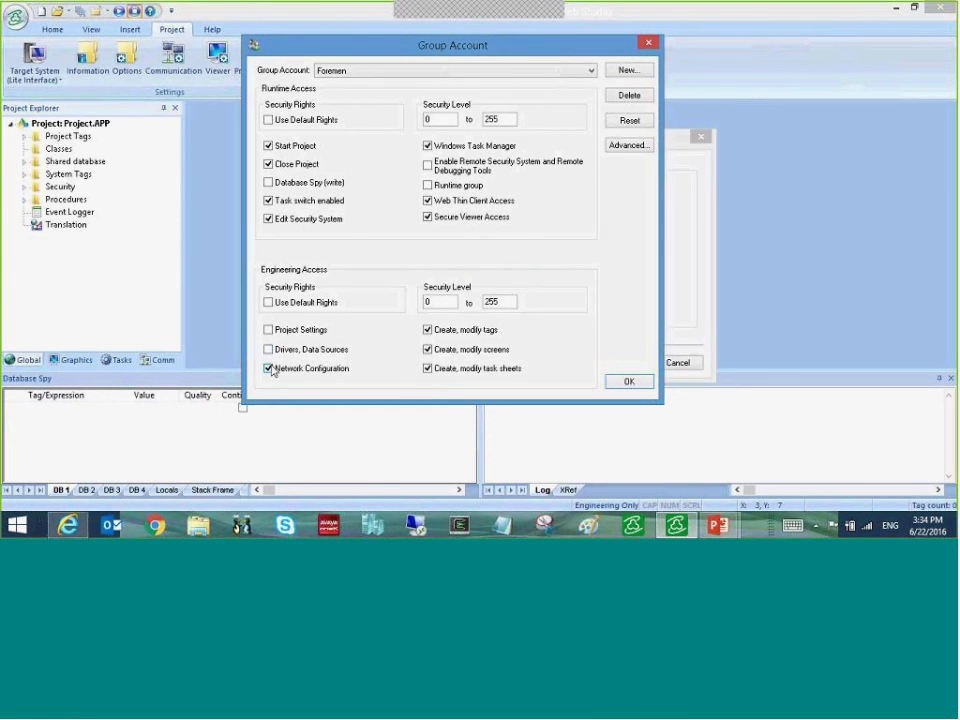
pyautogui.click(269, 368)
pyautogui.click(428, 368)
pyautogui.click(428, 349)
pyautogui.click(428, 329)
pyautogui.click(268, 184)
pyautogui.click(429, 186)
# - Enter 20 as both the upper and lower Foremen runtime security level
pyautogui.doubleClick(481, 119)
pyautogui.write('20')
pyautogui.click(426, 121)
pyautogui.write('20')
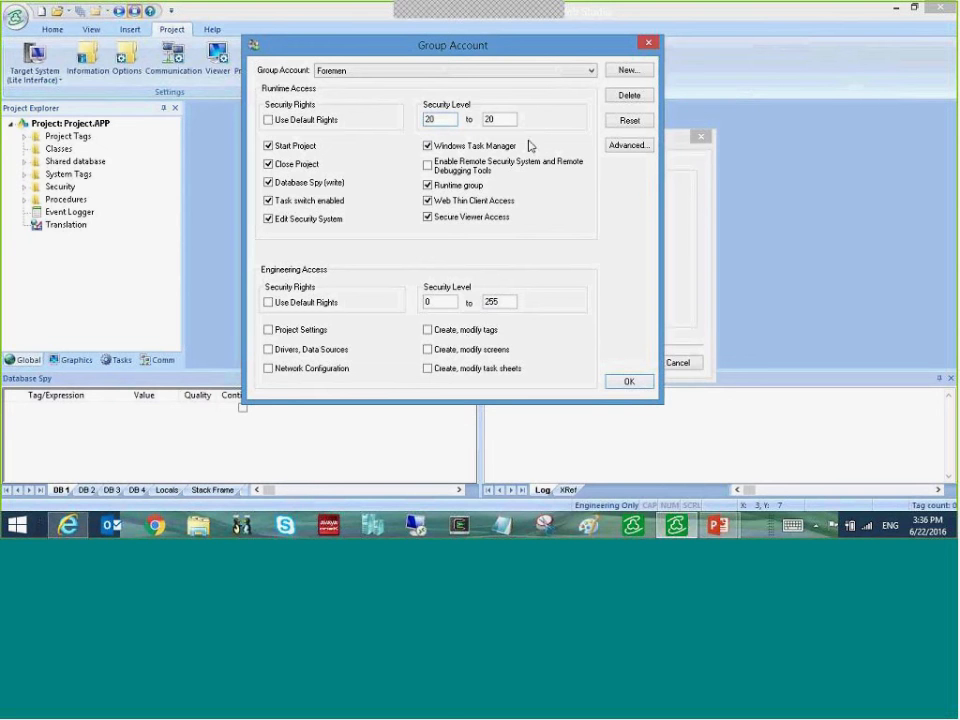
# - In Advanced settings, set minimum password size 8 with 1 special, numeric and alpha character
pyautogui.click(630, 147)
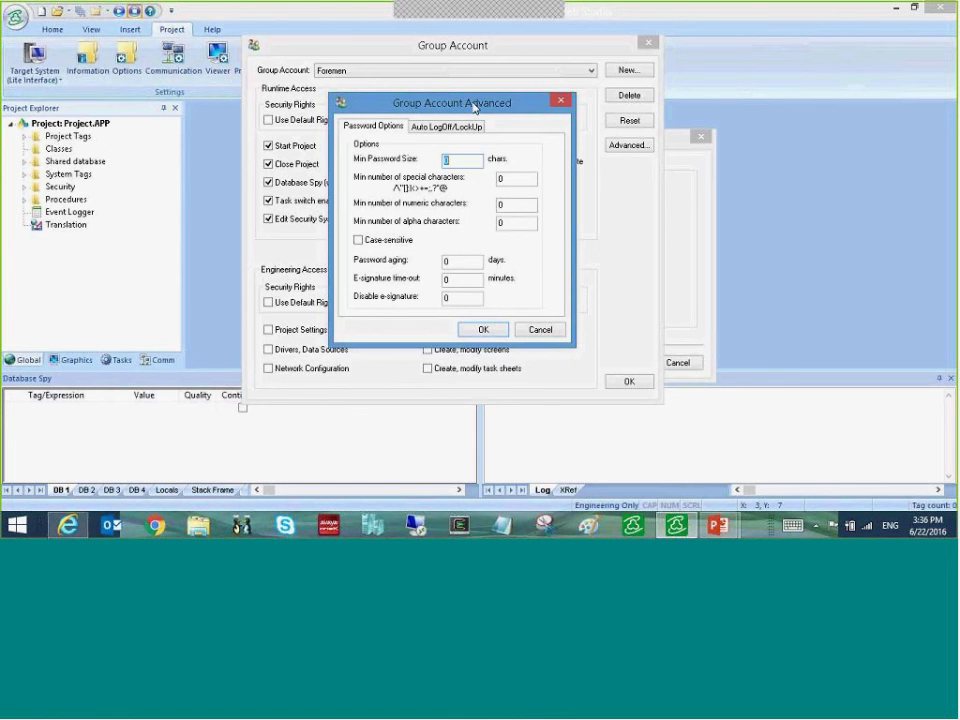
pyautogui.write('8')
pyautogui.press('Tab')
pyautogui.write('1')
pyautogui.press('Tab')
pyautogui.write('1')
pyautogui.press('Tab')
pyautogui.write('1')
pyautogui.press('Tab')
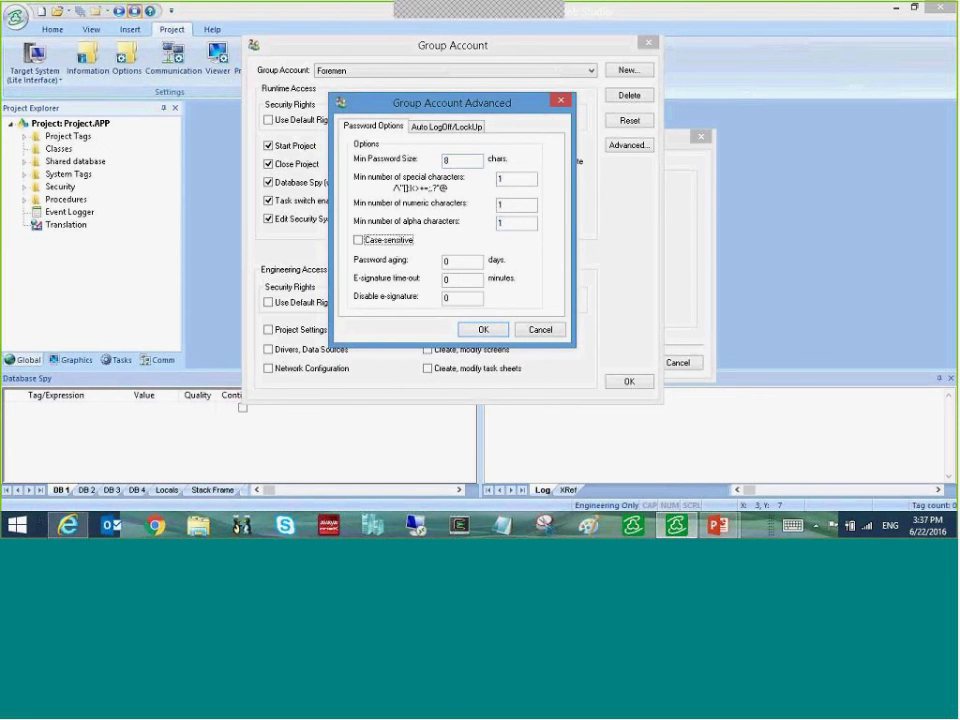
# - Make passwords case-sensitive with 90-day aging and a 1-minute e-signature time-out
pyautogui.click(358, 242)
pyautogui.doubleClick(450, 260)
pyautogui.write('90')
pyautogui.moveTo(453, 280); pyautogui.dragTo(427, 283)
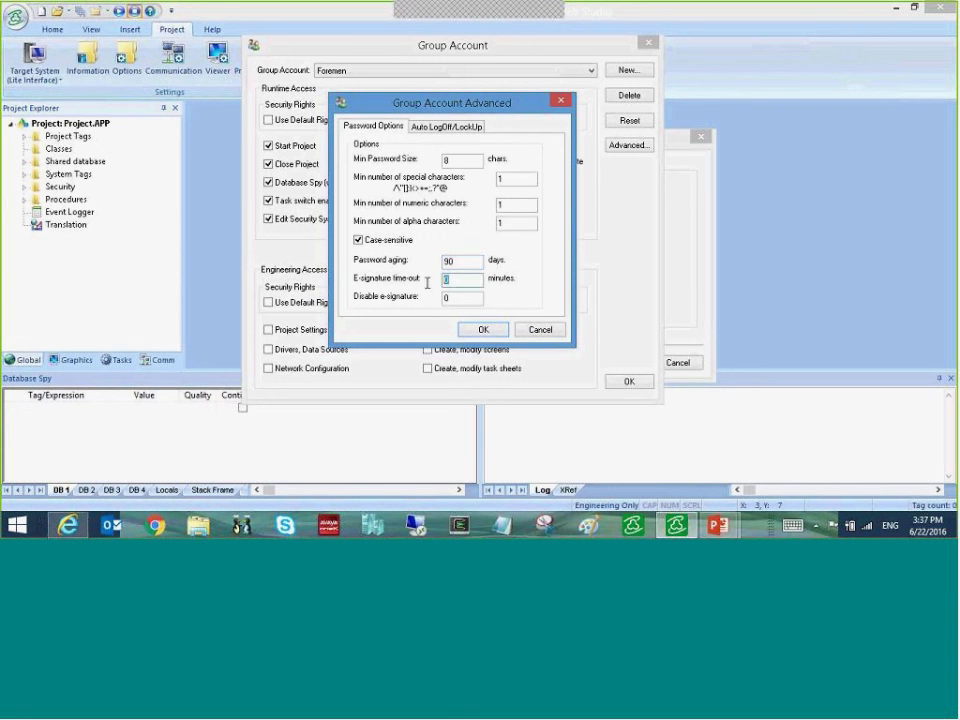
pyautogui.write('1')
# - Set 15-minute auto log-off, lock-up after 3 invalid attempts, 30-minute counter reset, and accept
pyautogui.click(446, 126)
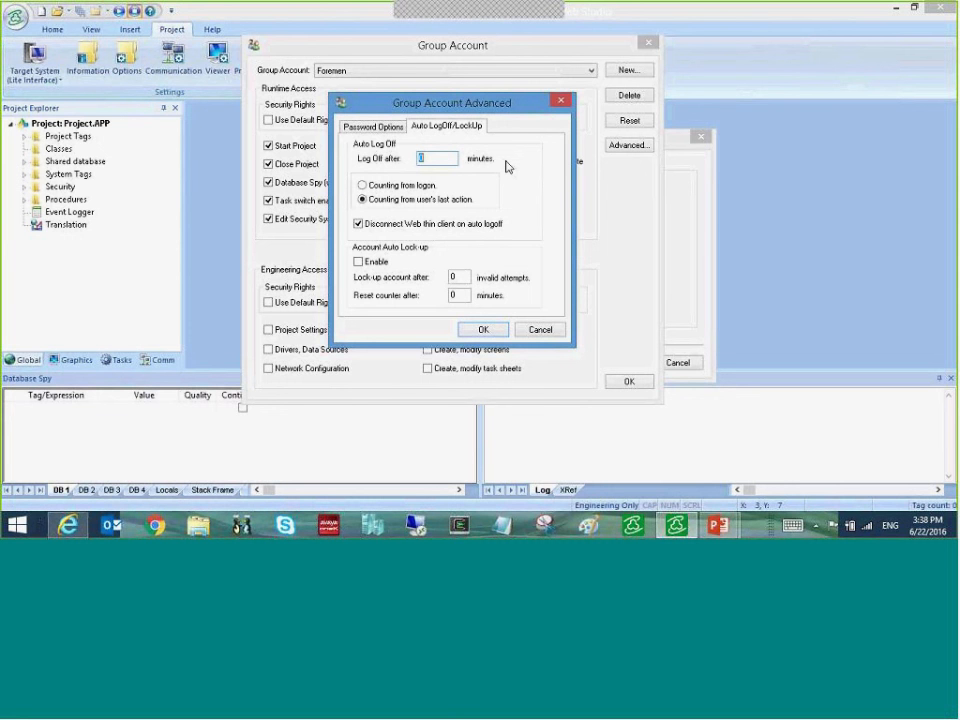
pyautogui.write('15')
pyautogui.click(359, 262)
pyautogui.click(455, 277)
pyautogui.write('3')
pyautogui.press('Tab')
pyautogui.write('30')
pyautogui.click(489, 331)
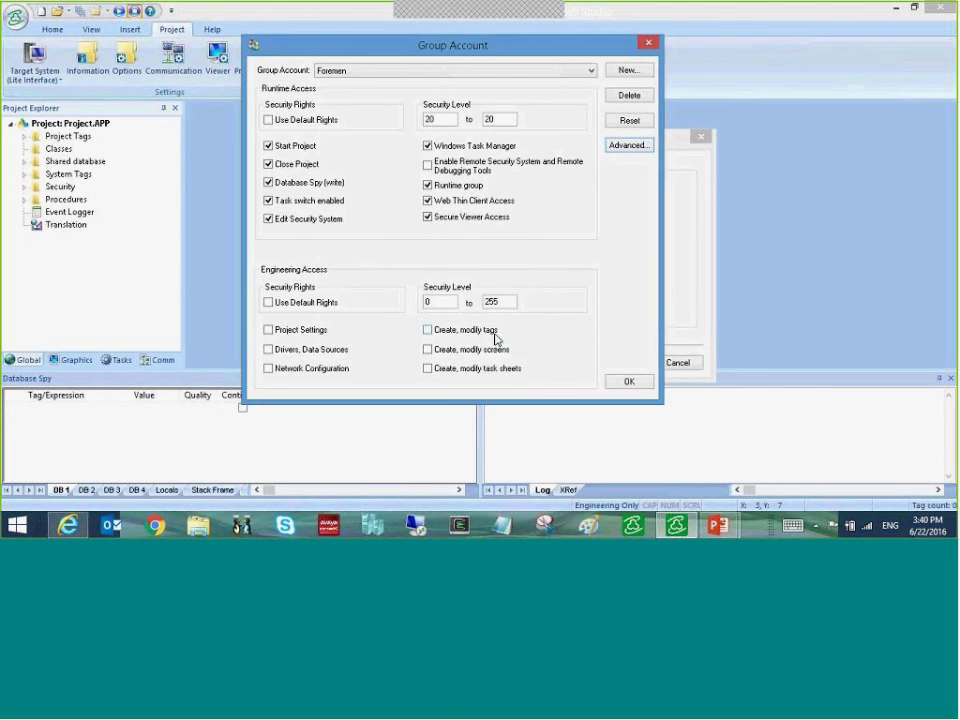
# - Save the Foremen group, advance the wizard, and open user account management
pyautogui.click(629, 383)
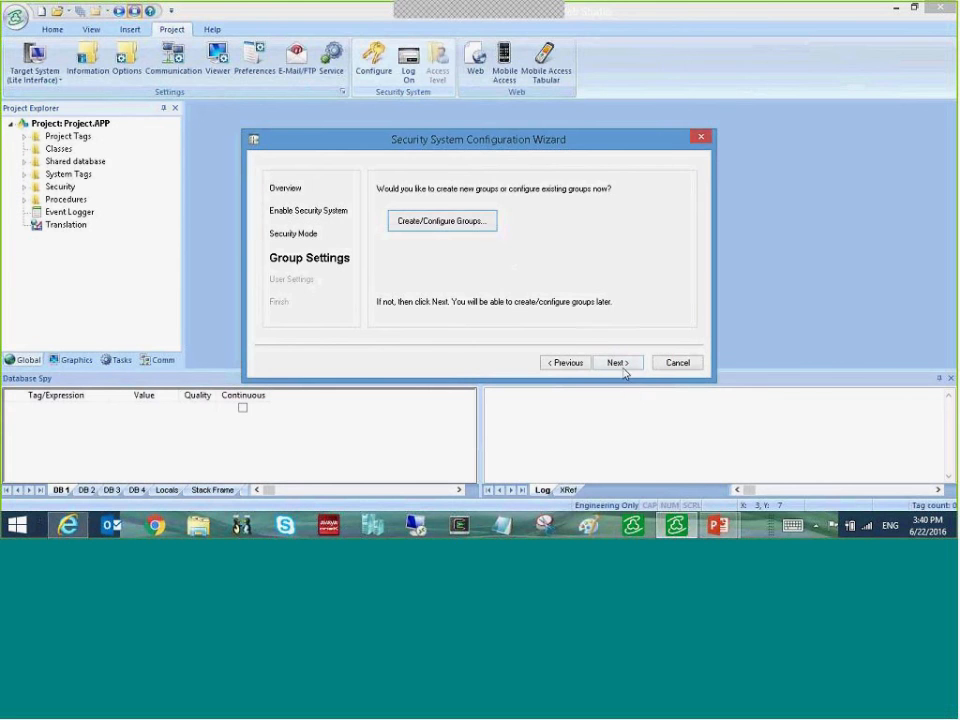
pyautogui.click(616, 362)
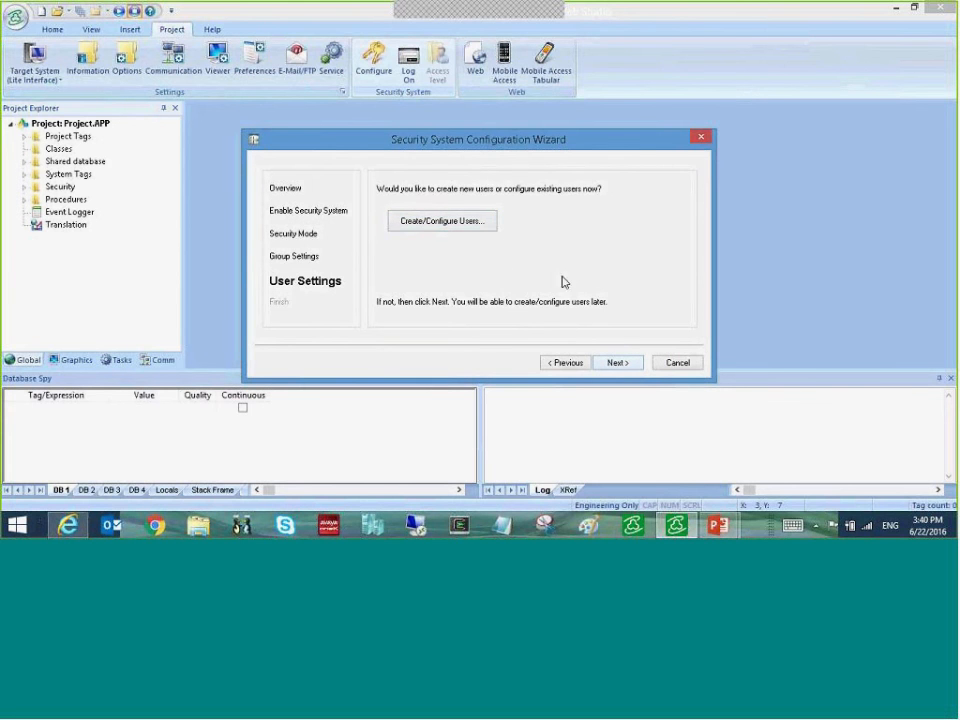
pyautogui.click(484, 224)
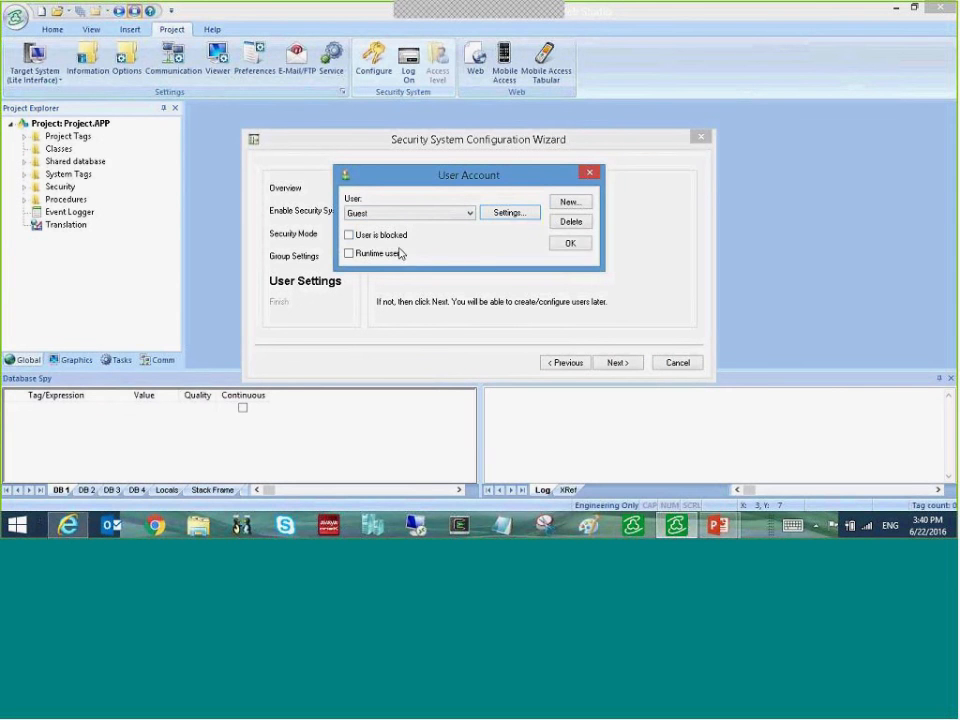
# - Create a new user, entering the login name, full name, and confirmed password
pyautogui.click(580, 203)
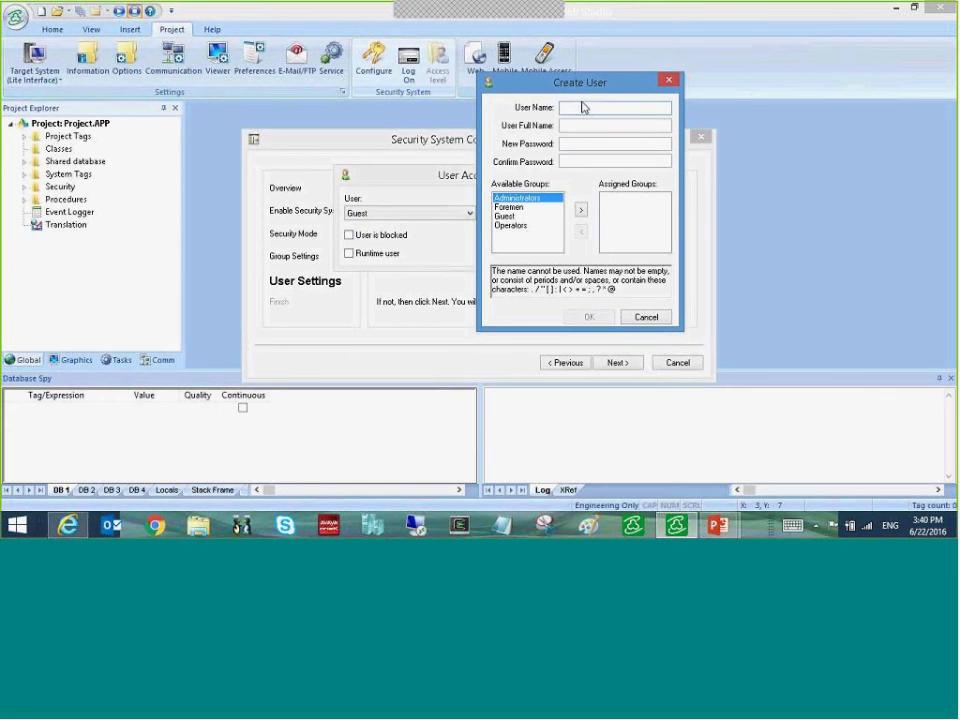
pyautogui.write('larry')
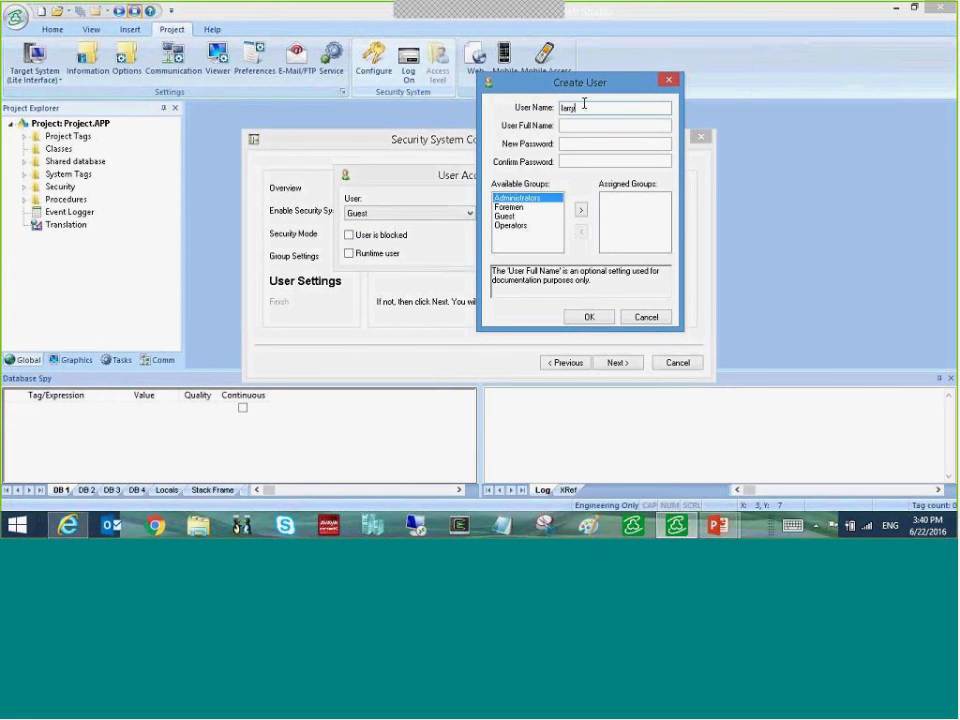
pyautogui.click(580, 126)
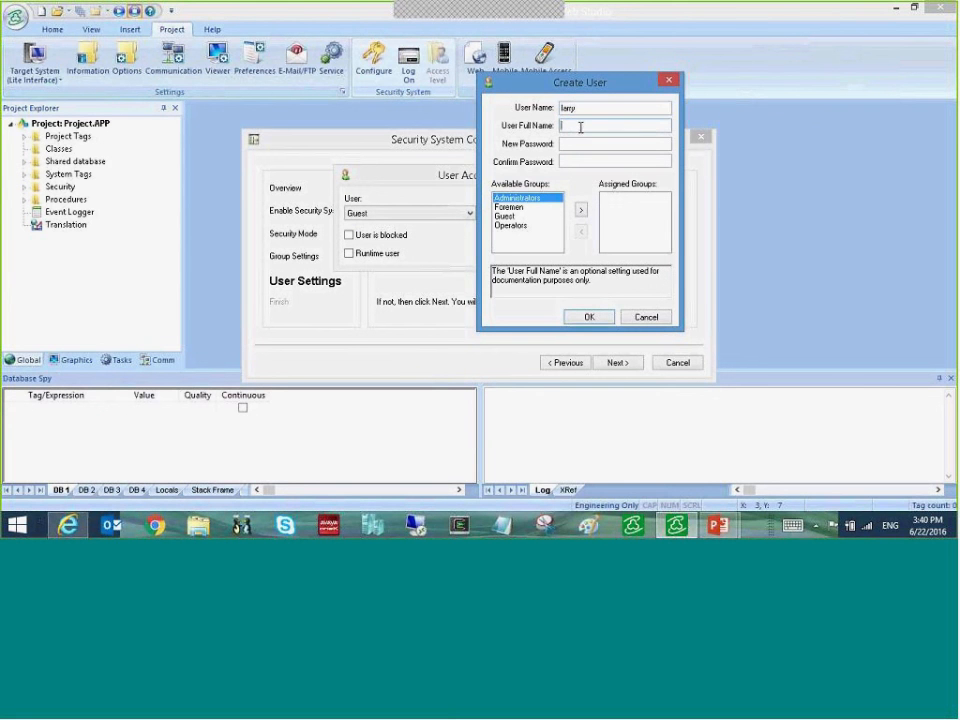
pyautogui.click(597, 144)
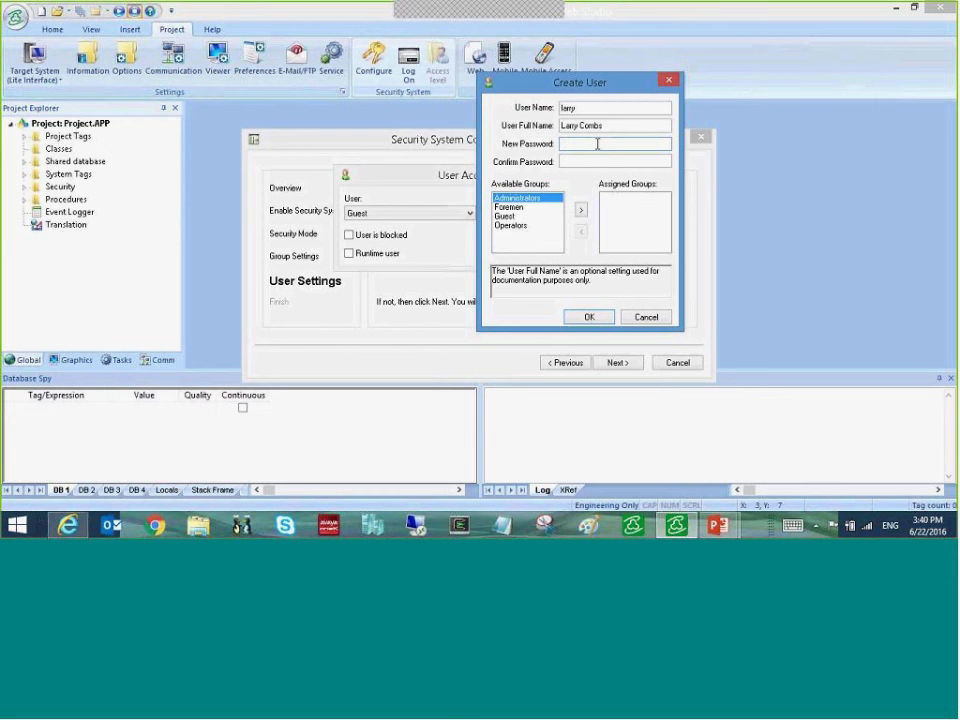
pyautogui.click(589, 160)
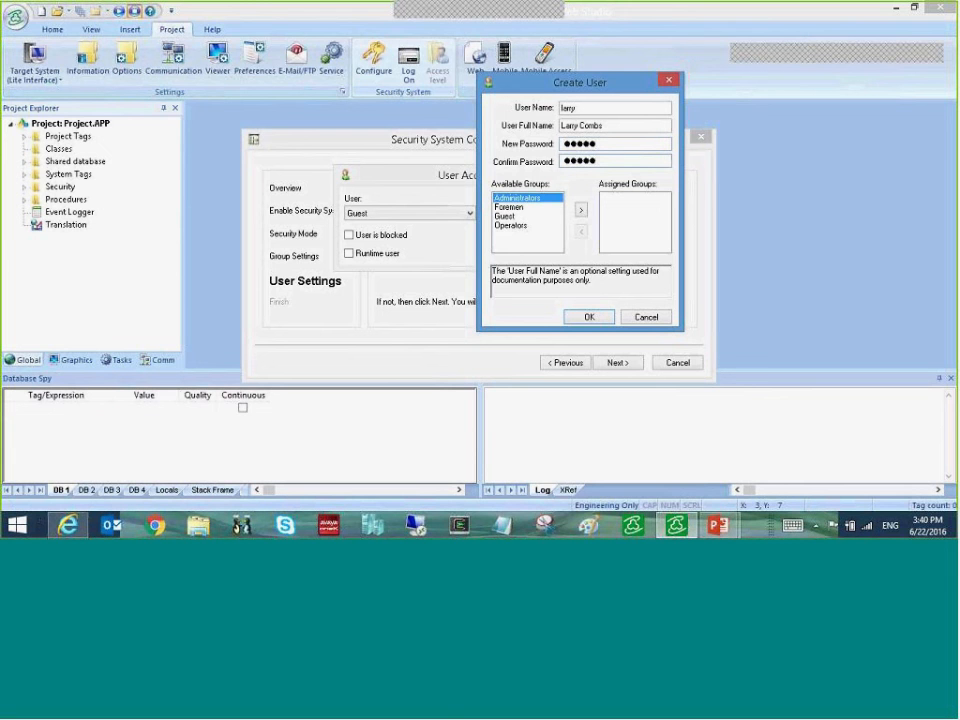
# - Assign the user to the Operators group, finish it, and start another user account
pyautogui.click(521, 226)
pyautogui.click(579, 211)
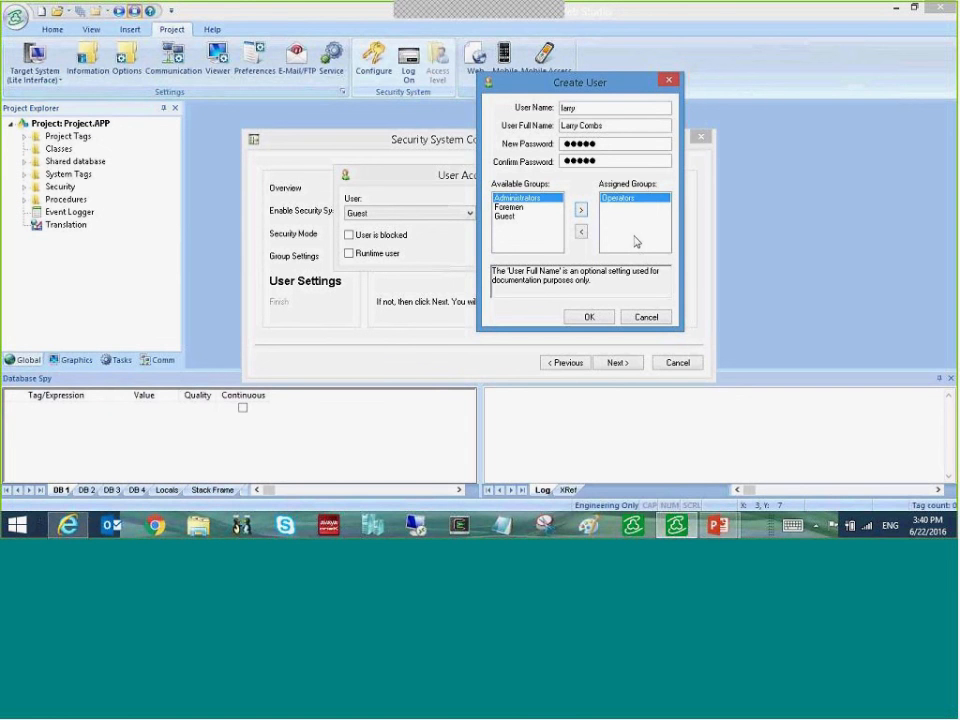
pyautogui.click(601, 322)
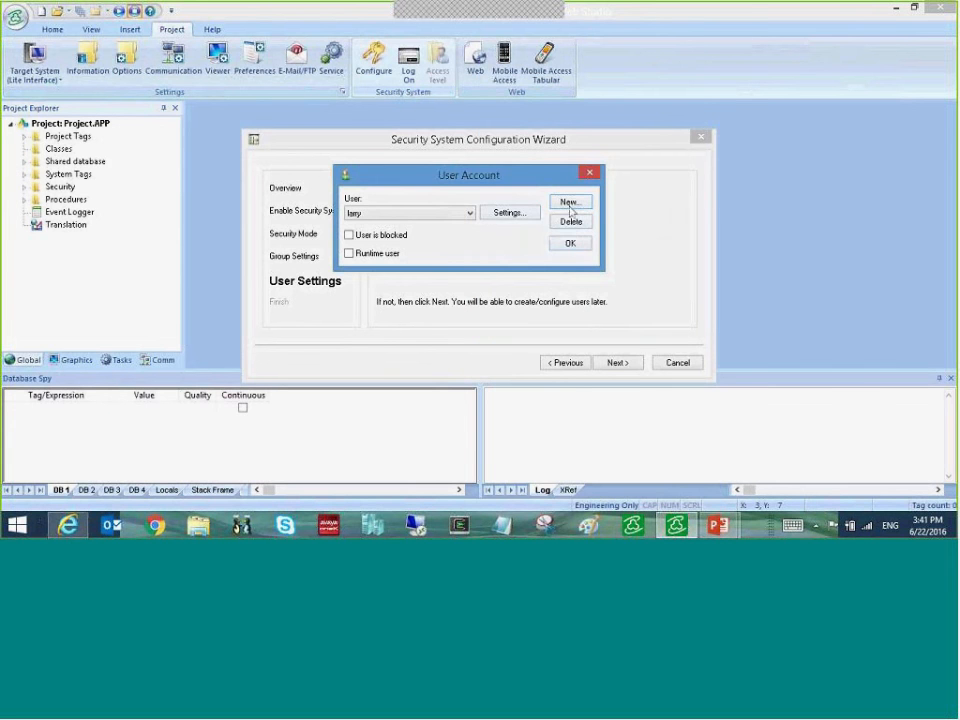
pyautogui.click(569, 200)
# - Enter the new user's login name, full name, and confirmed password
pyautogui.click(585, 107)
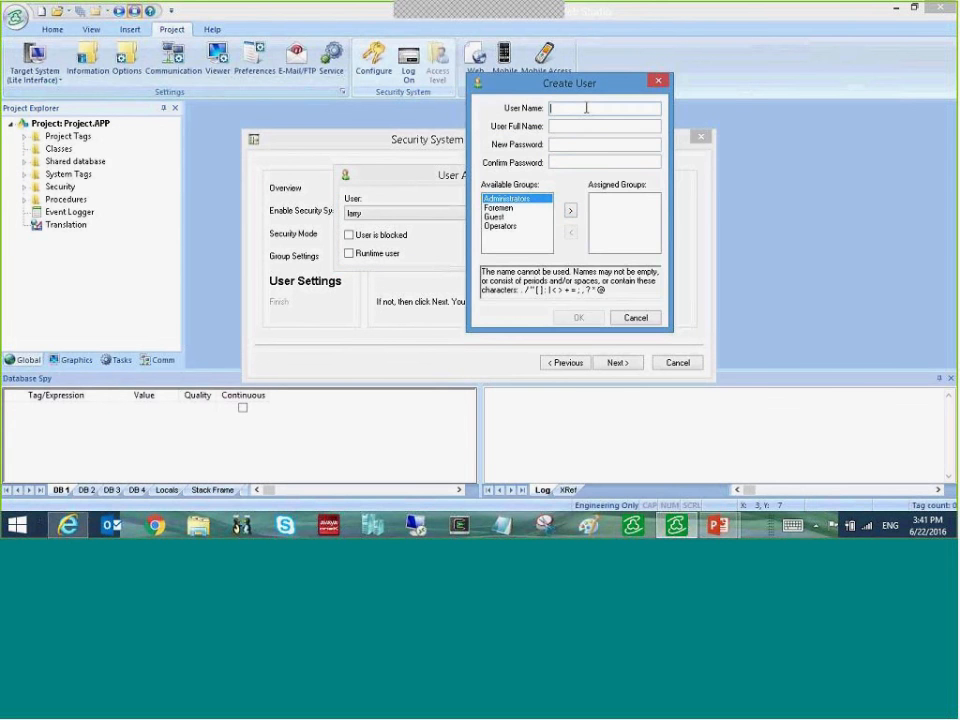
pyautogui.write('chuck')
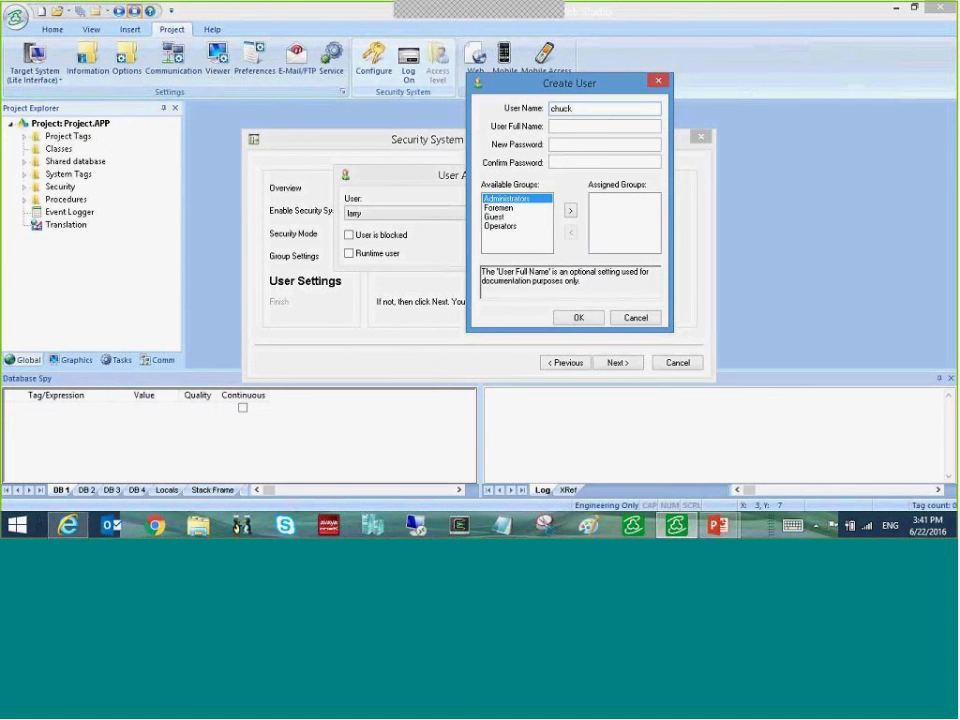
pyautogui.click(587, 128)
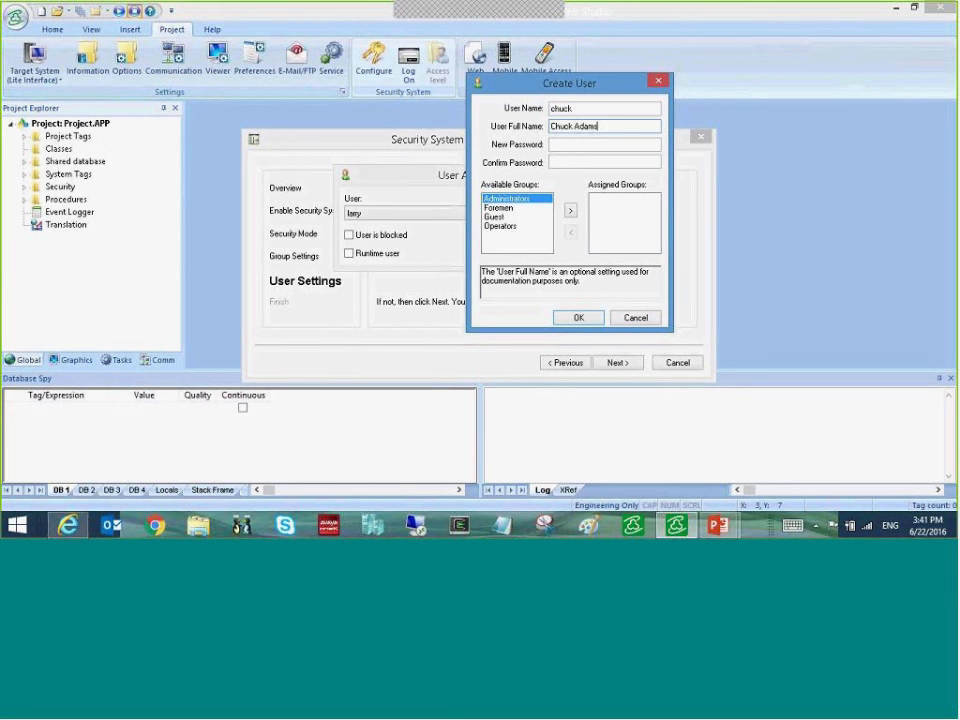
pyautogui.click(576, 143)
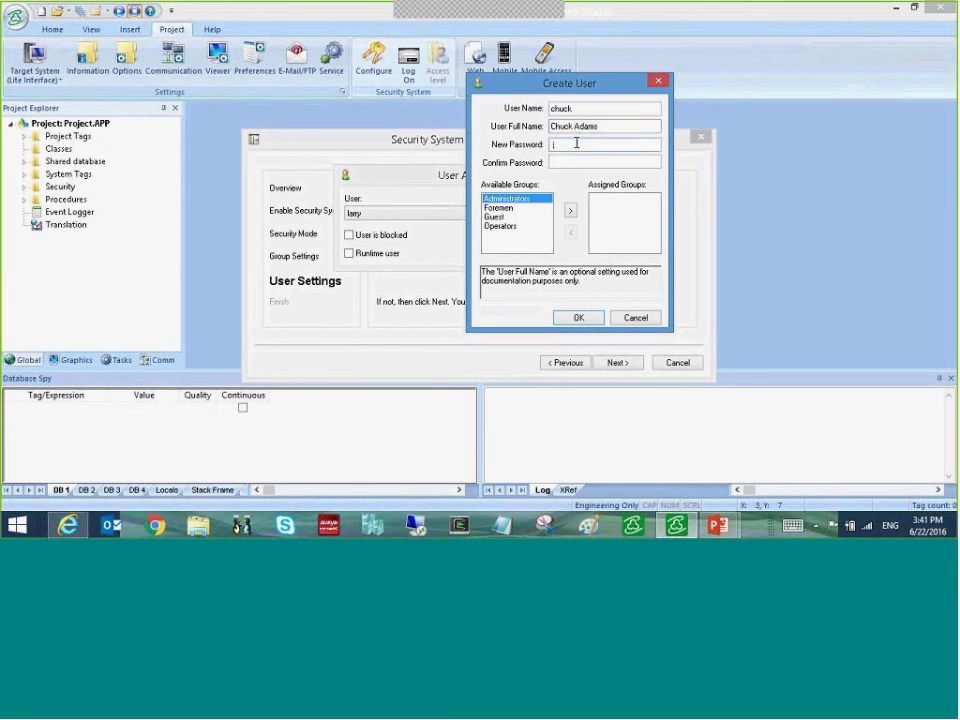
pyautogui.write('●●●●●')
pyautogui.click(563, 159)
pyautogui.write('●●●●●')
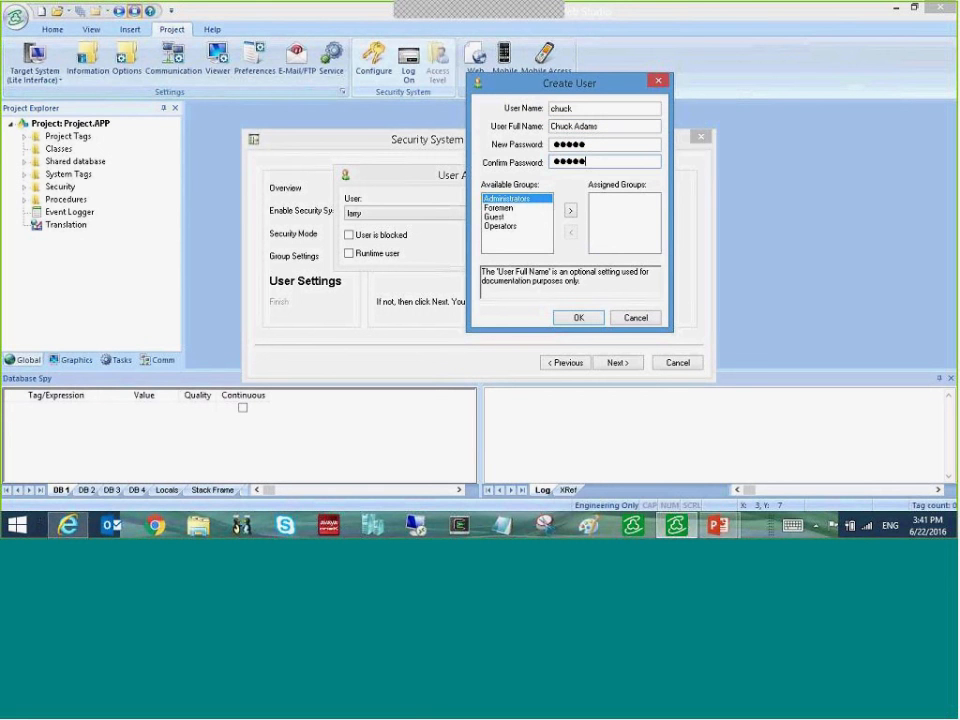
# - Assign the Administrators, Foremen and Operators groups to the user and confirm it
pyautogui.click(570, 210)
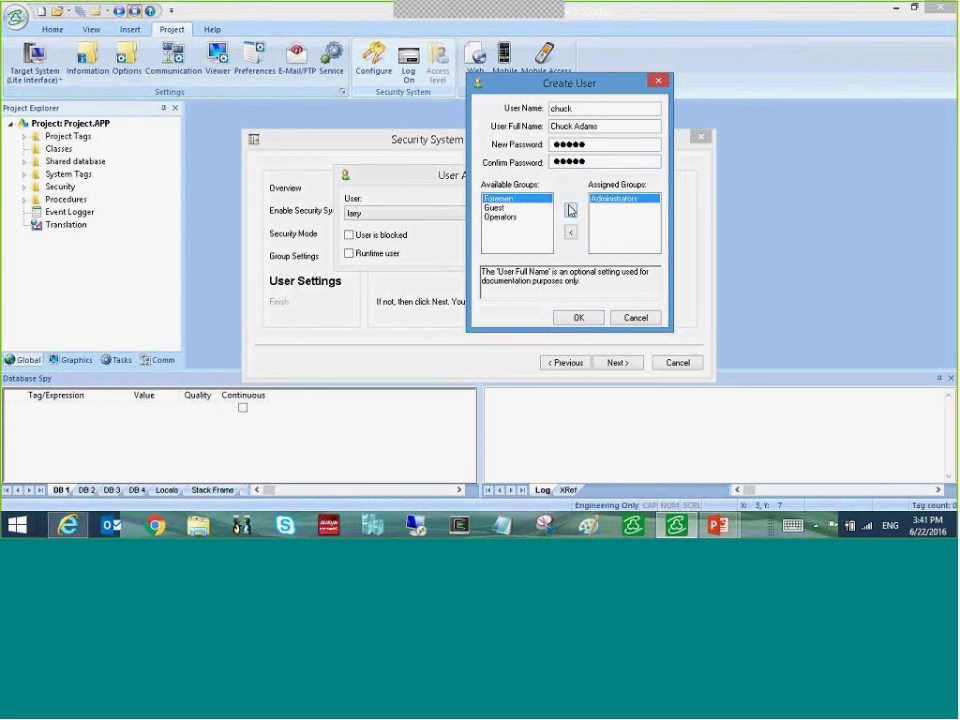
pyautogui.click(570, 210)
pyautogui.click(503, 216)
pyautogui.click(570, 210)
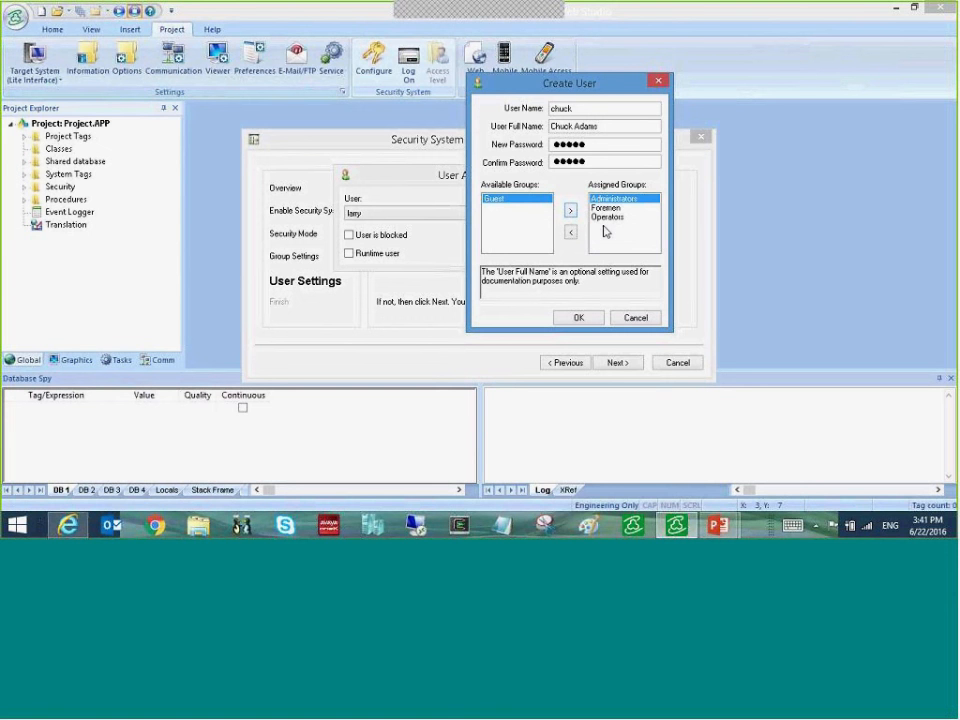
pyautogui.click(577, 317)
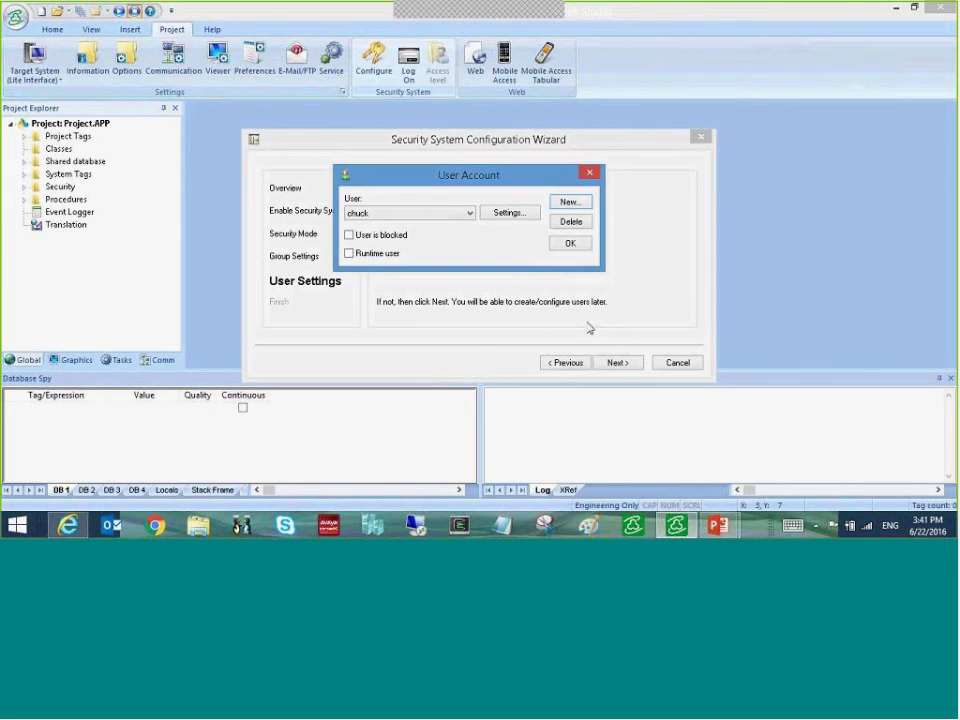
# - Close the User Account window and finish the security configuration wizard
pyautogui.click(569, 244)
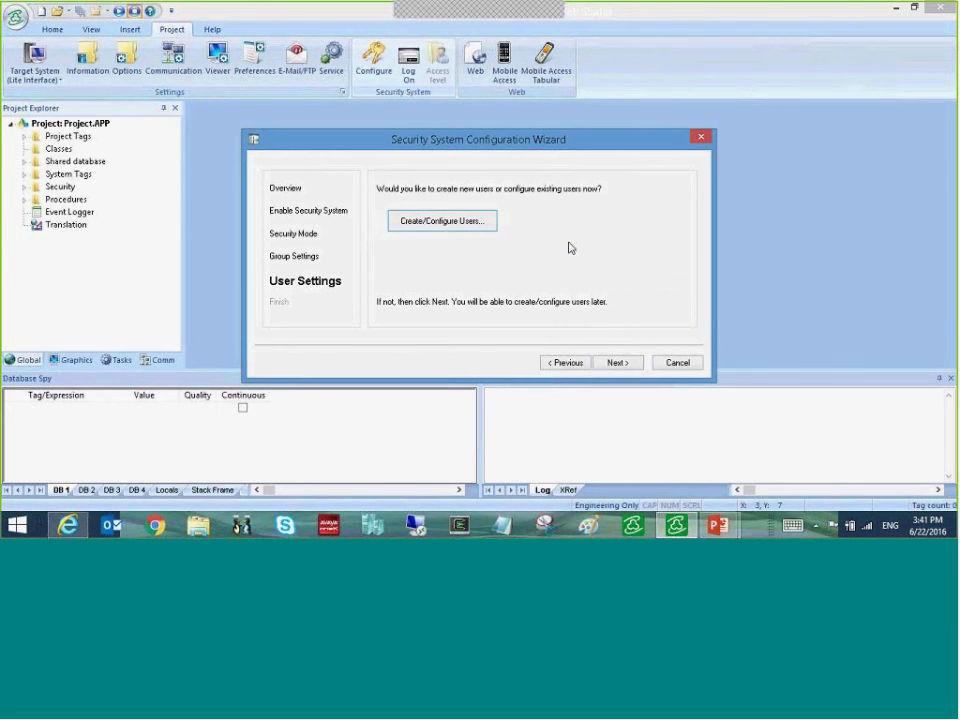
pyautogui.click(618, 364)
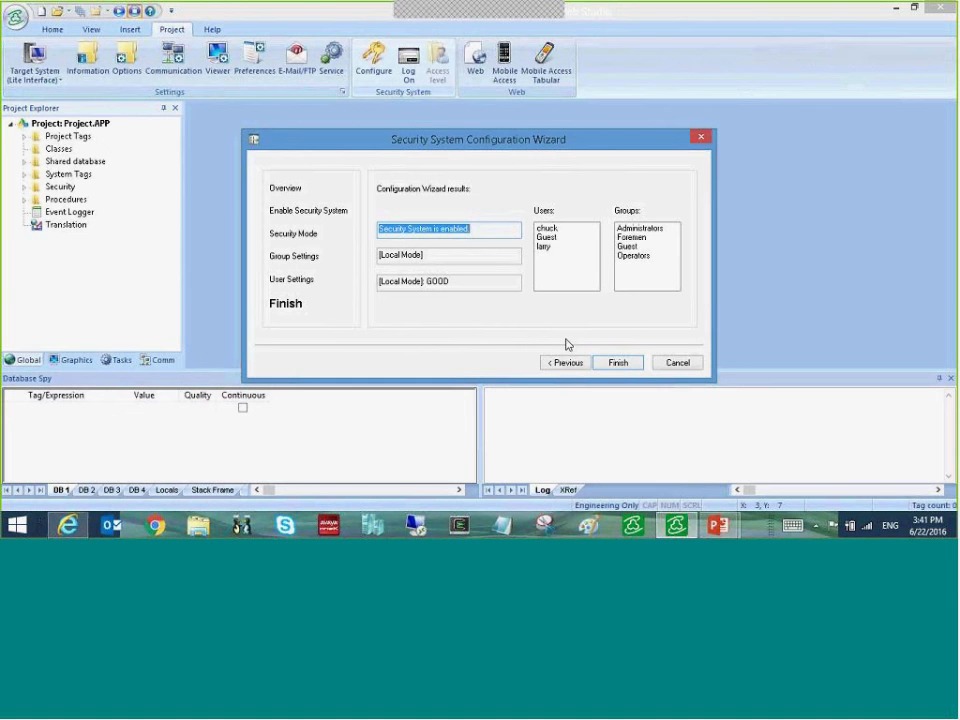
pyautogui.click(612, 365)
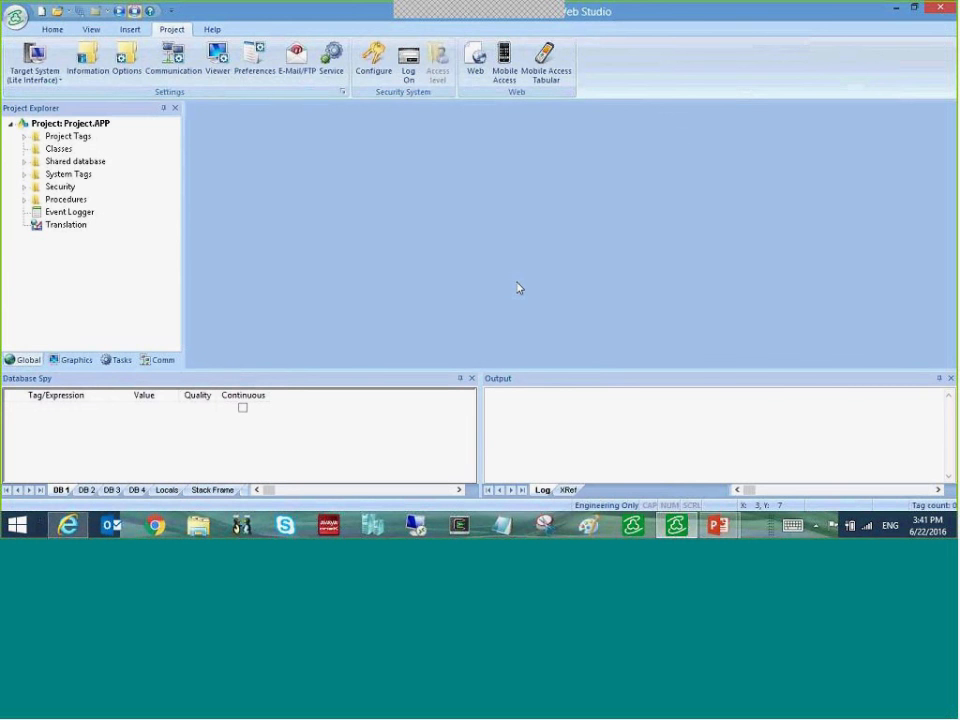
# - Expand Security, Groups and Users in the Project Explorer tree
pyautogui.click(25, 188)
pyautogui.click(38, 200)
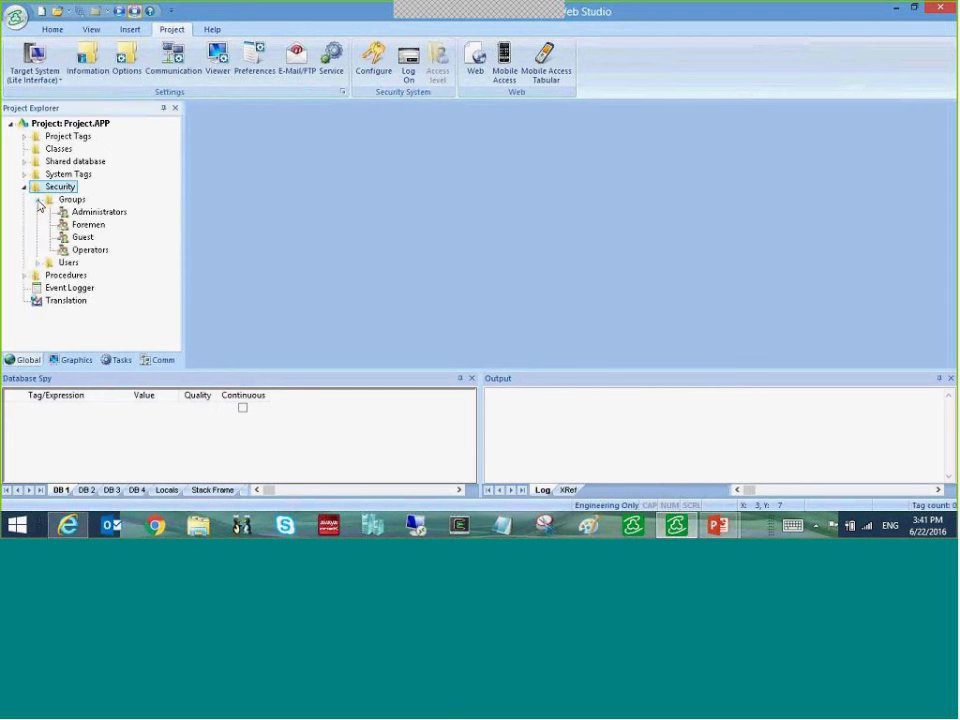
pyautogui.click(37, 263)
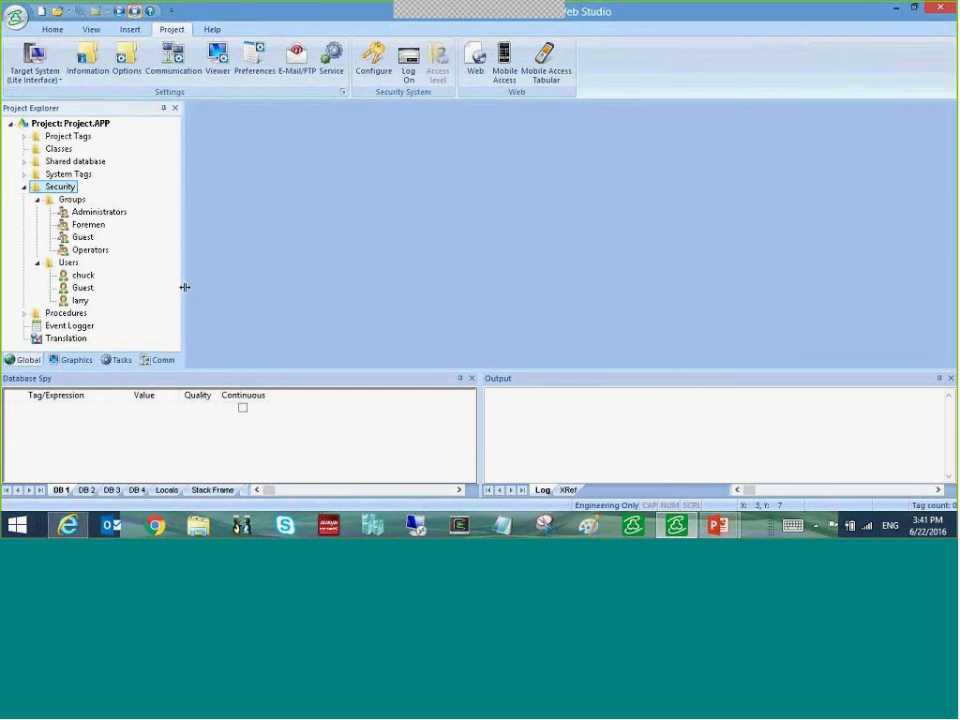
pyautogui.doubleClick(113, 213)
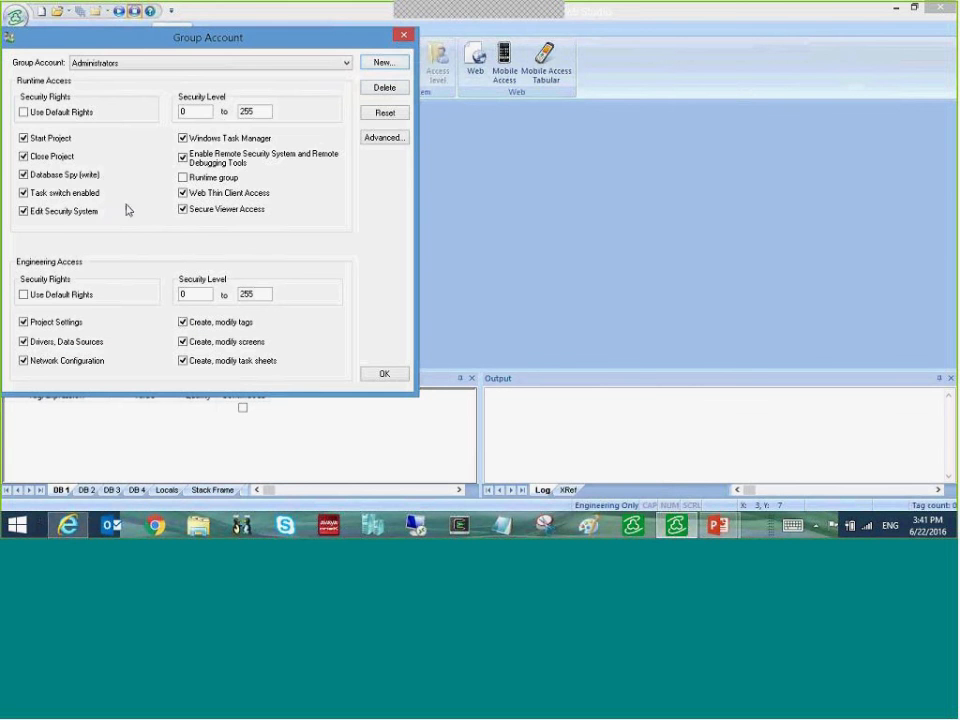
pyautogui.click(404, 34)
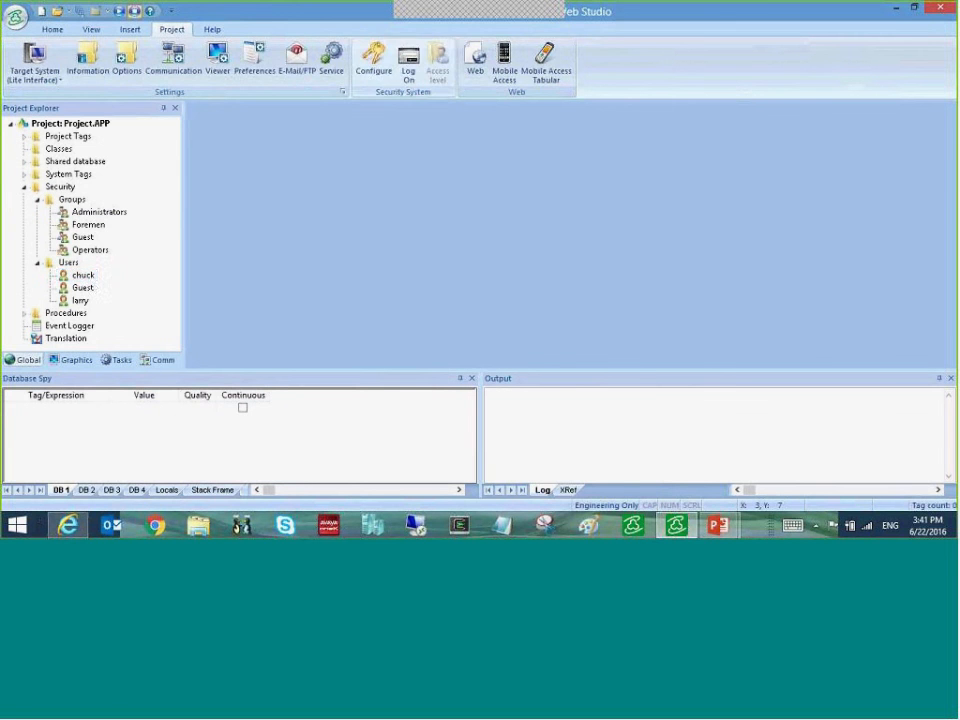
pyautogui.rightClick(87, 278)
pyautogui.click(122, 293)
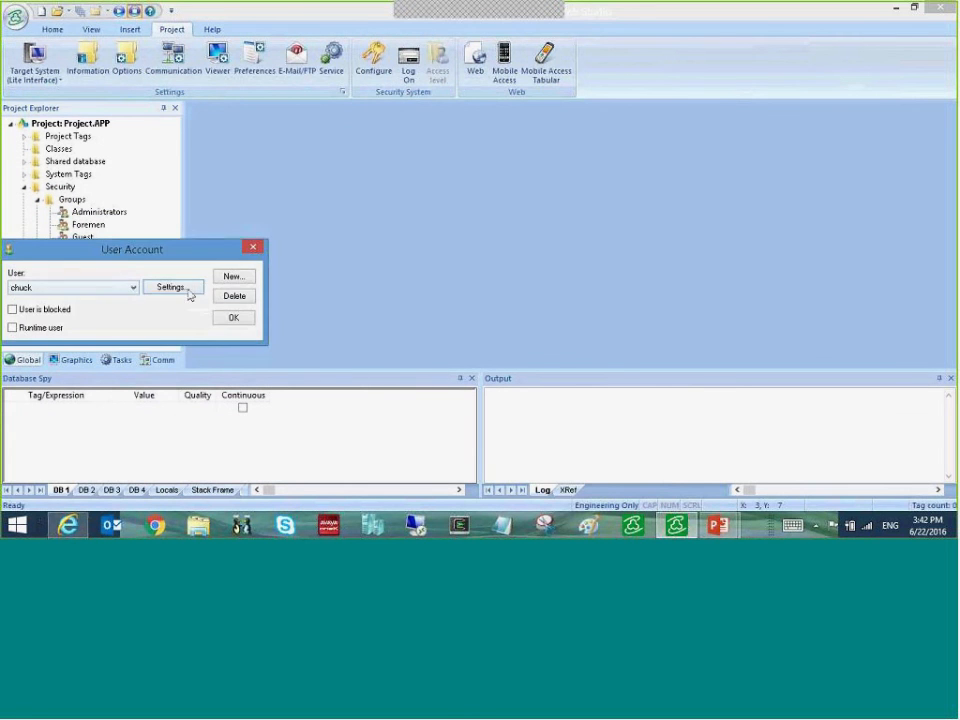
pyautogui.click(255, 248)
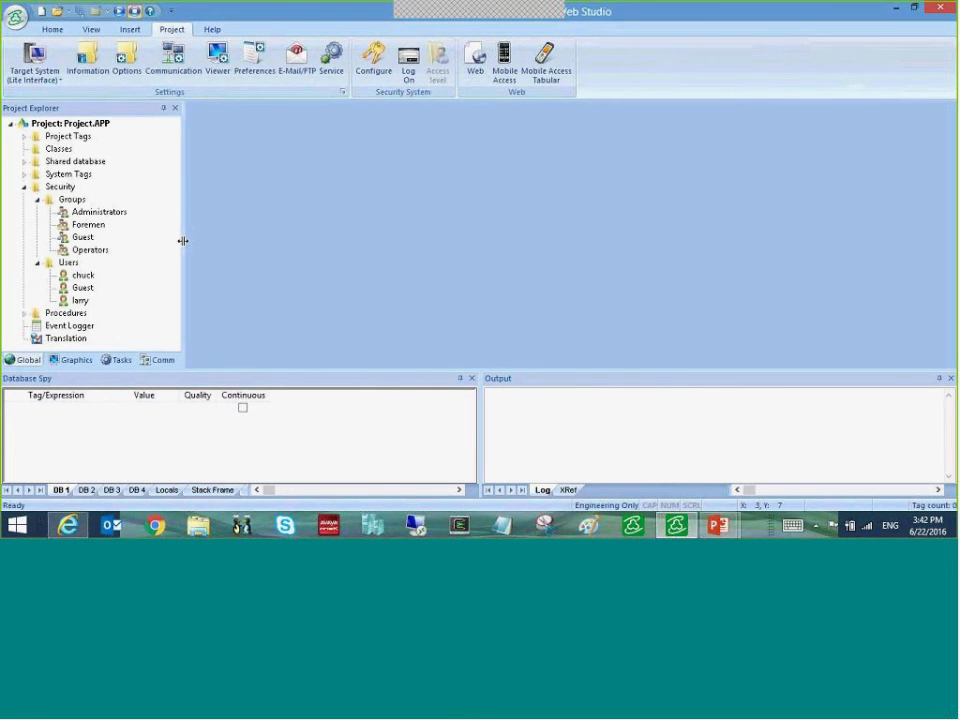
pyautogui.rightClick(71, 200)
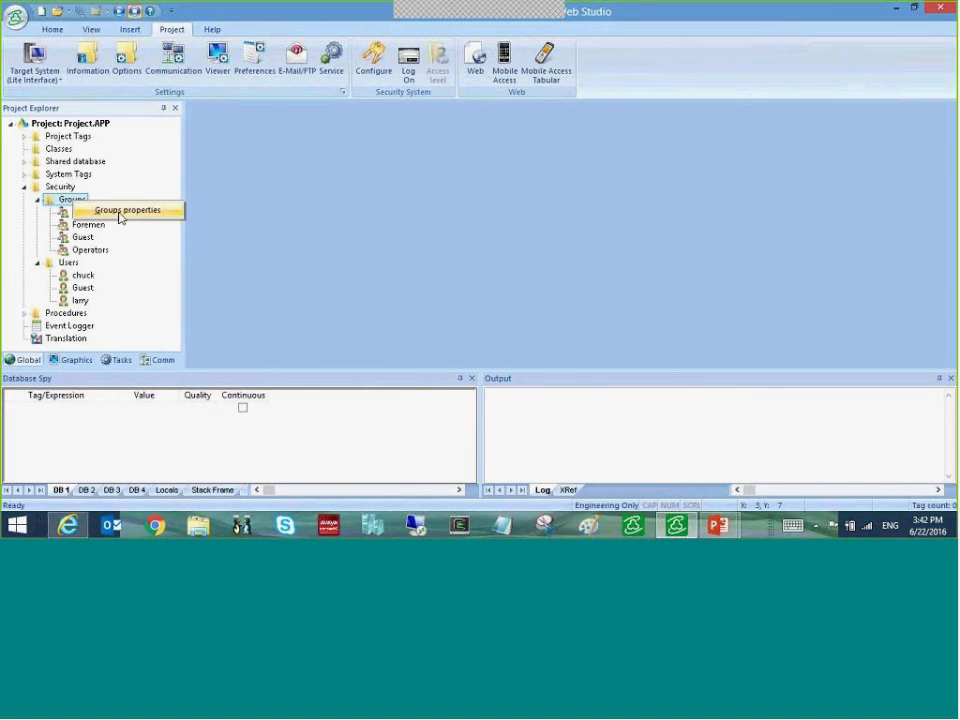
pyautogui.click(118, 210)
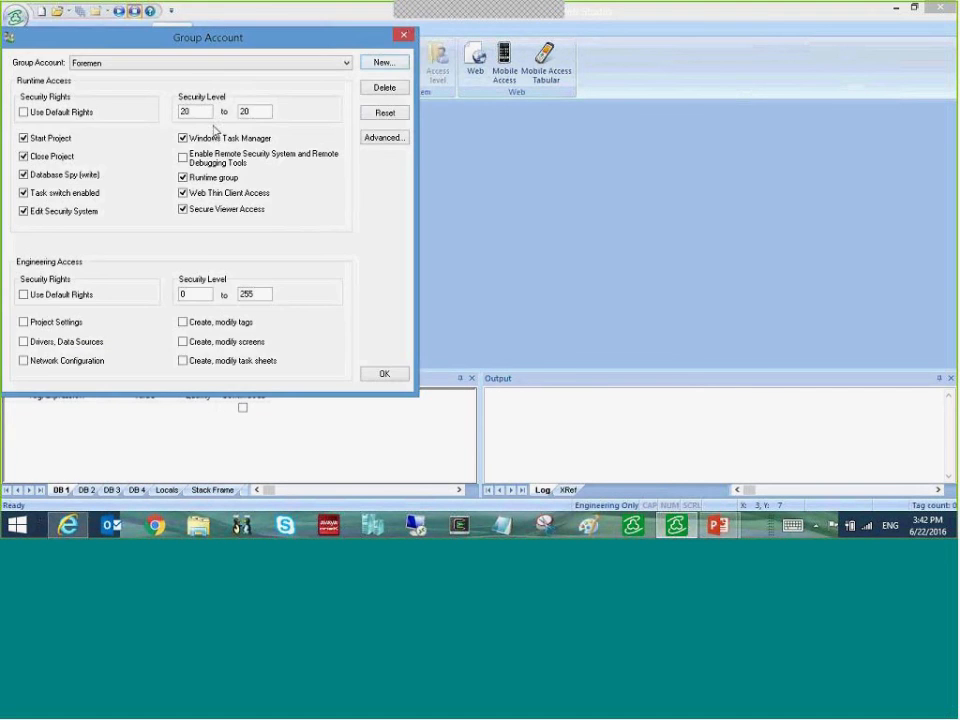
pyautogui.click(404, 35)
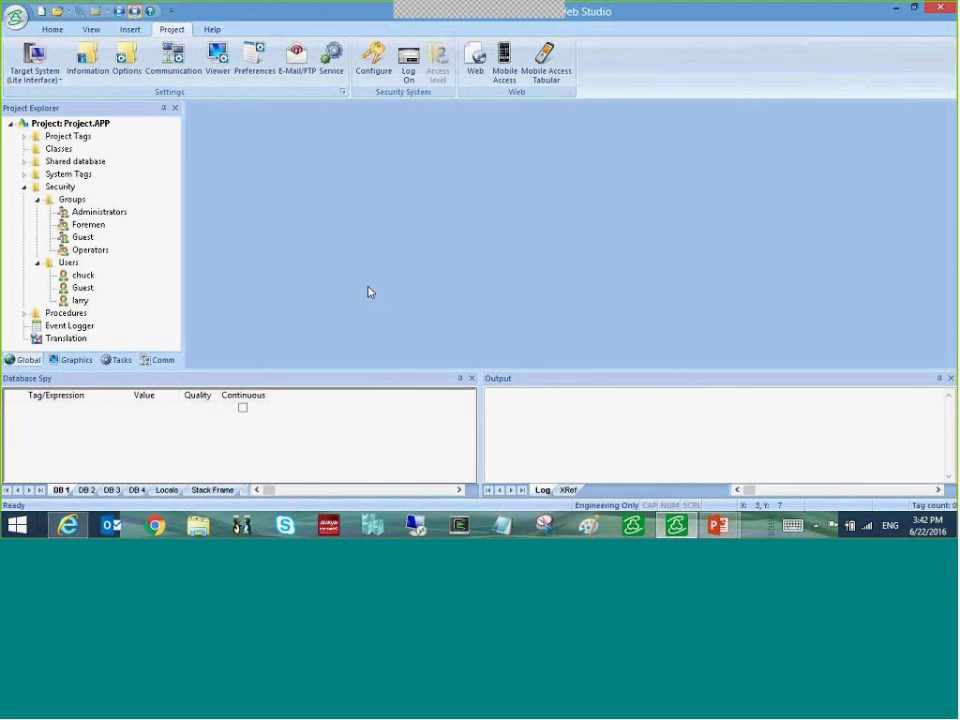
# - Insert a new screen from the Screens folder with default attributes
pyautogui.click(78, 360)
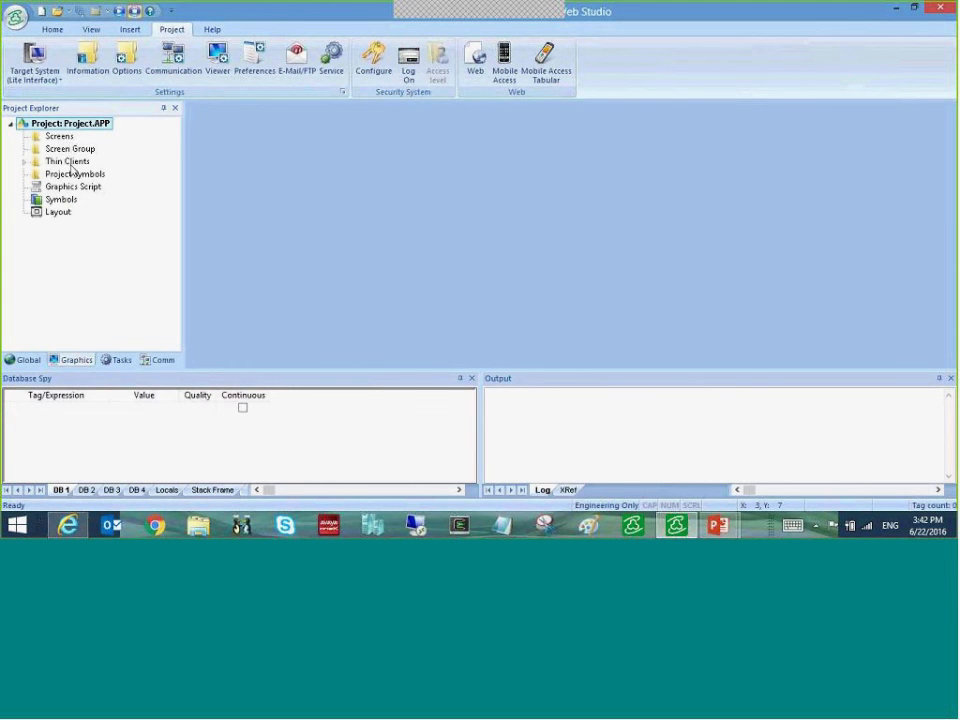
pyautogui.rightClick(58, 137)
pyautogui.click(100, 146)
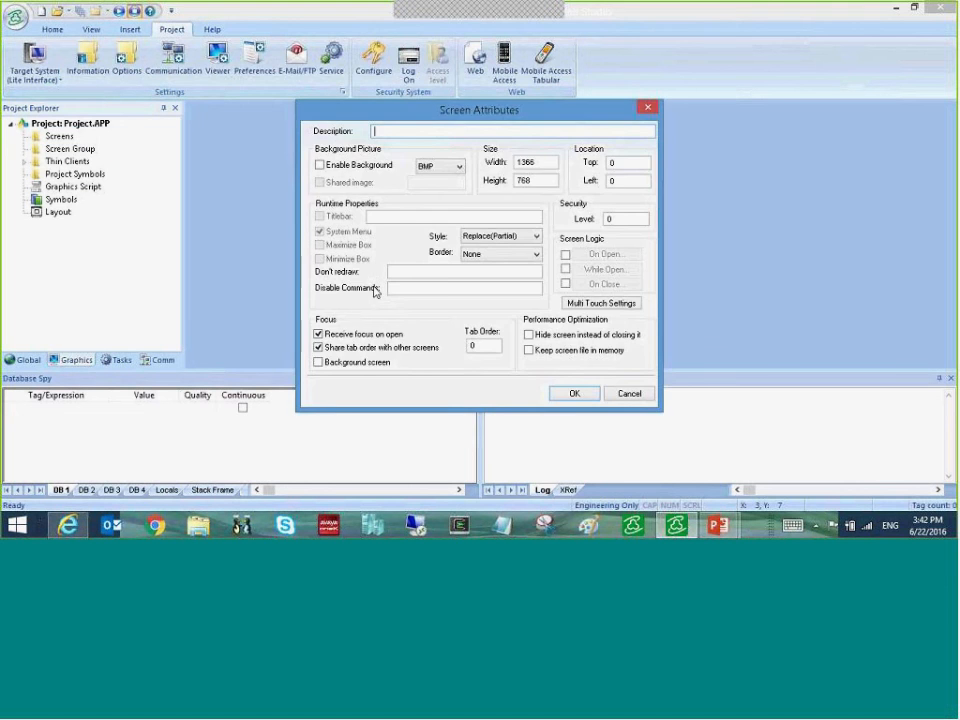
pyautogui.click(574, 393)
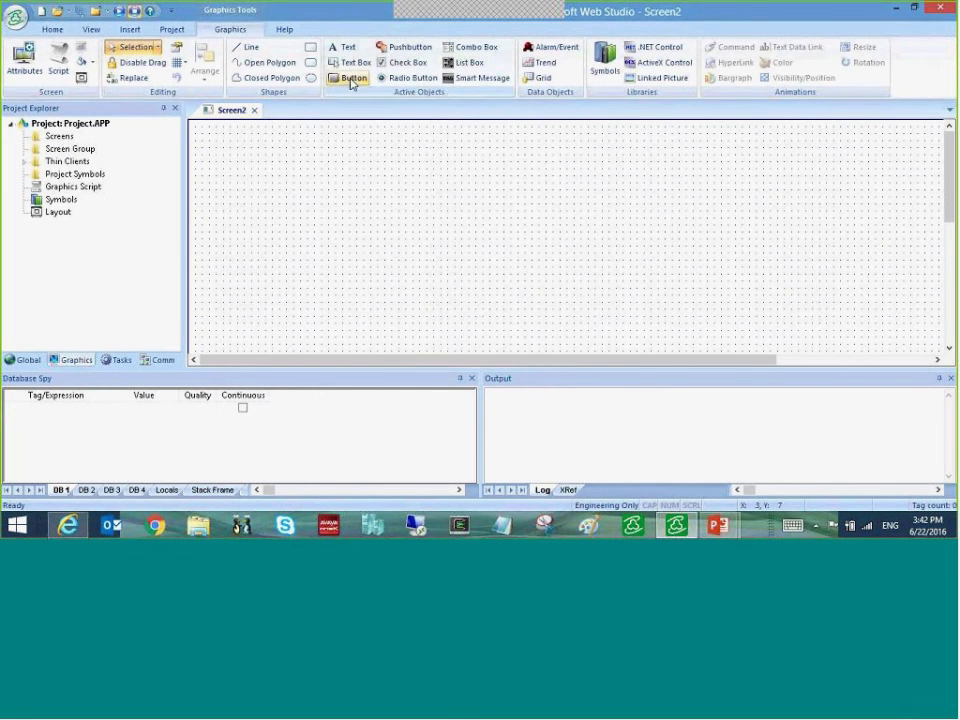
# - Draw a button near the screen's top-left and caption it Logon
pyautogui.click(351, 80)
pyautogui.moveTo(229, 139); pyautogui.dragTo(385, 192)
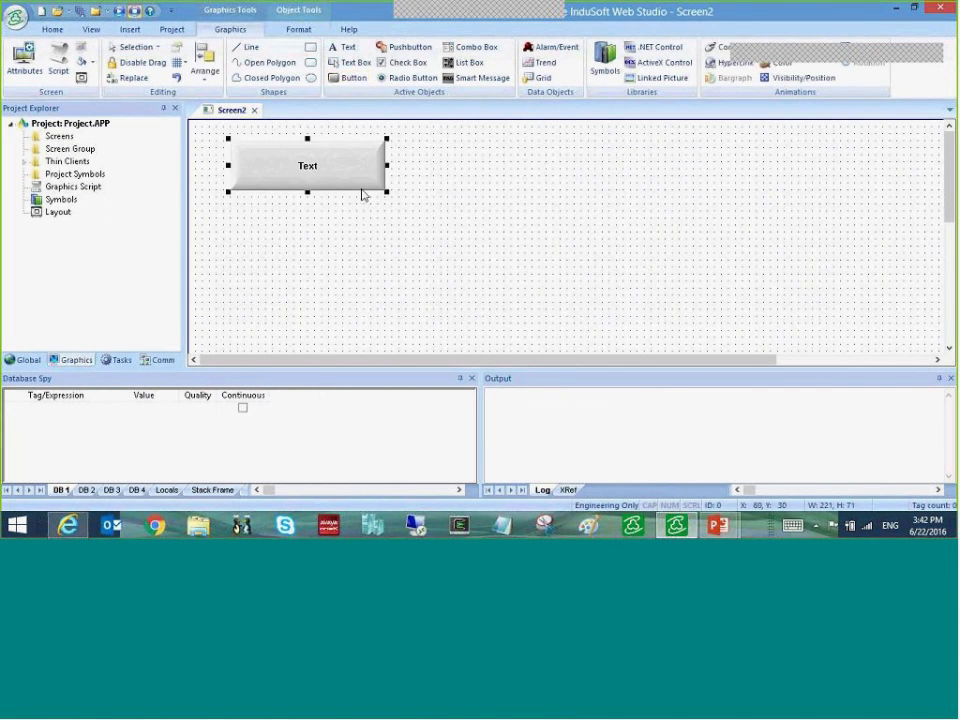
pyautogui.doubleClick(350, 190)
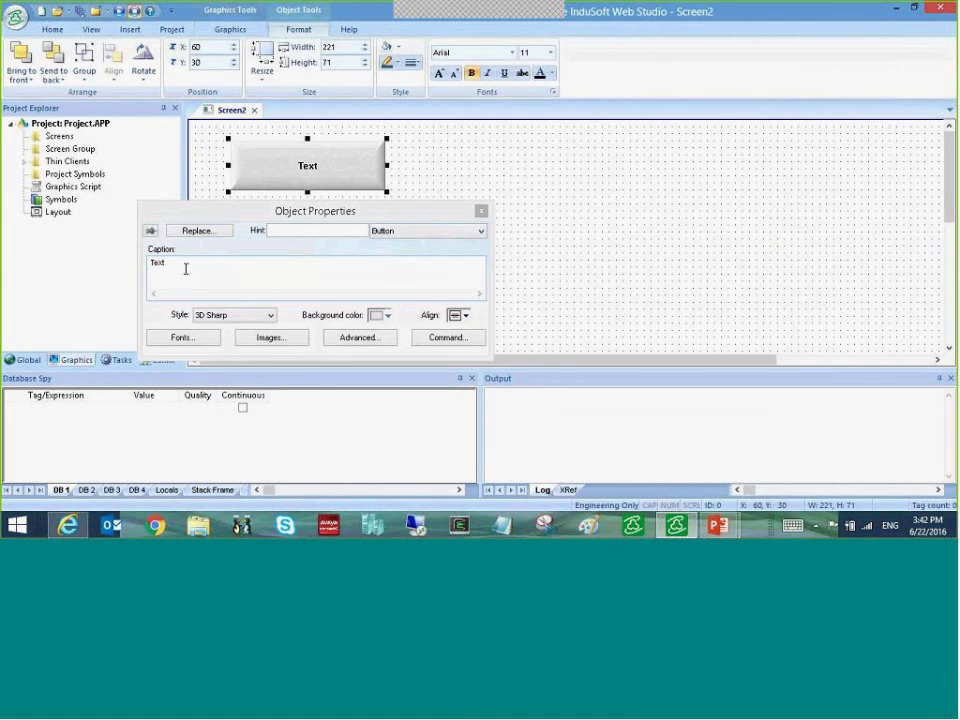
pyautogui.doubleClick(185, 268)
pyautogui.write('Logon')
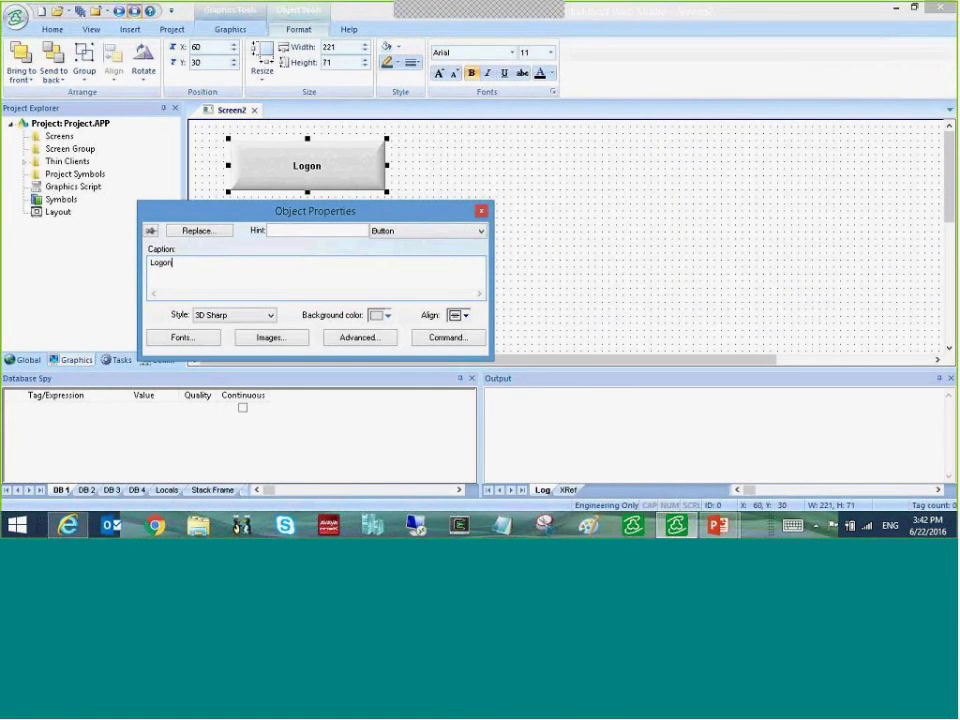
# - Set the Logon button's command to Built-in Language running Logon()
pyautogui.click(431, 340)
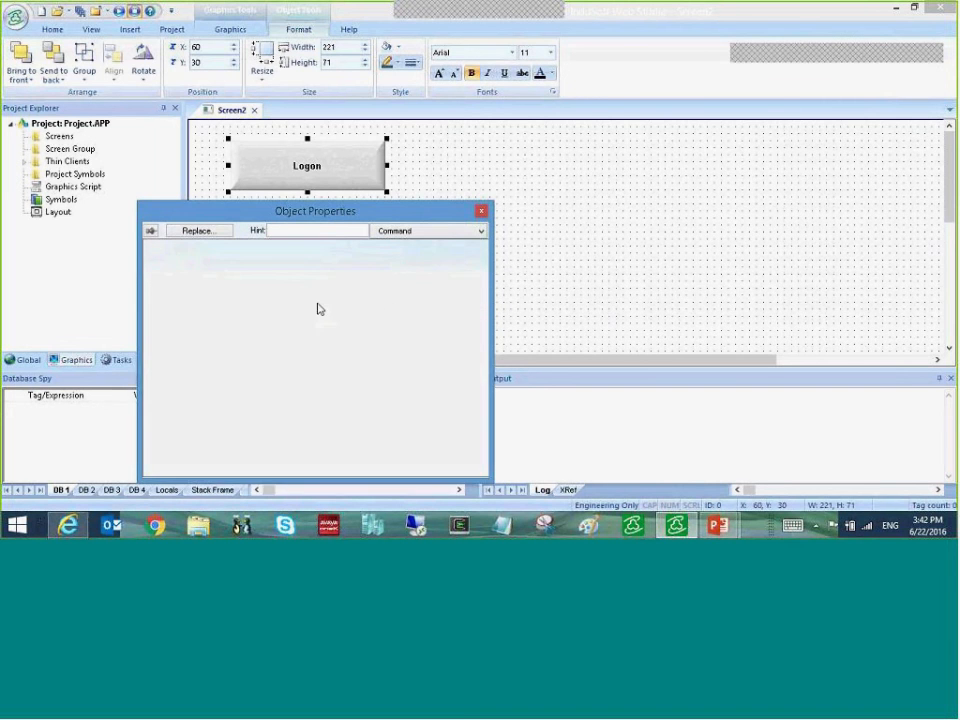
pyautogui.click(264, 250)
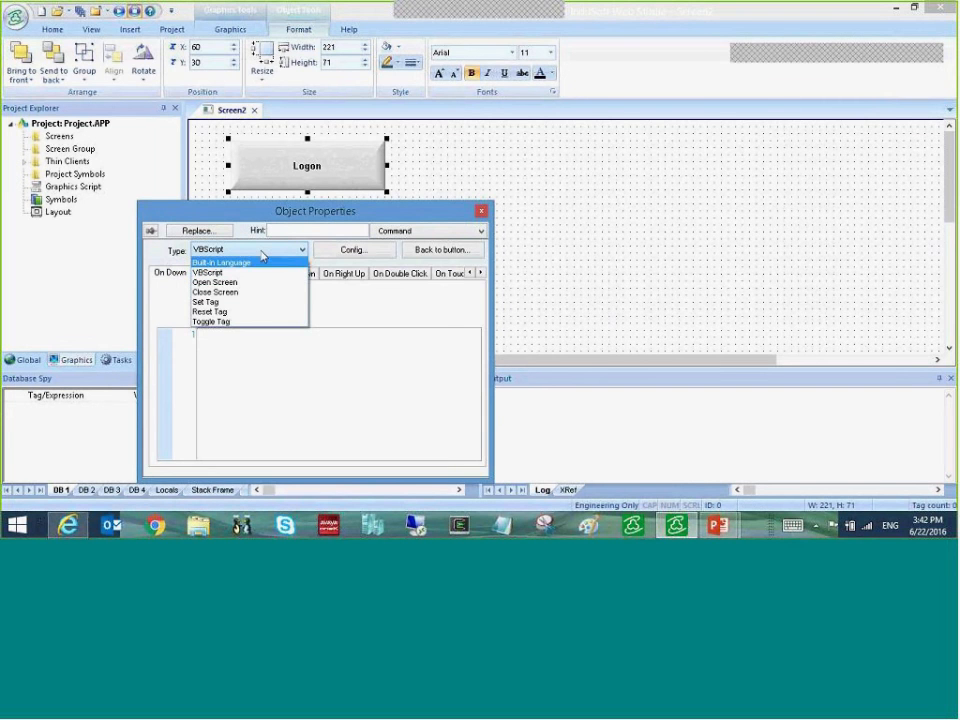
pyautogui.click(222, 262)
pyautogui.write('Logon()')
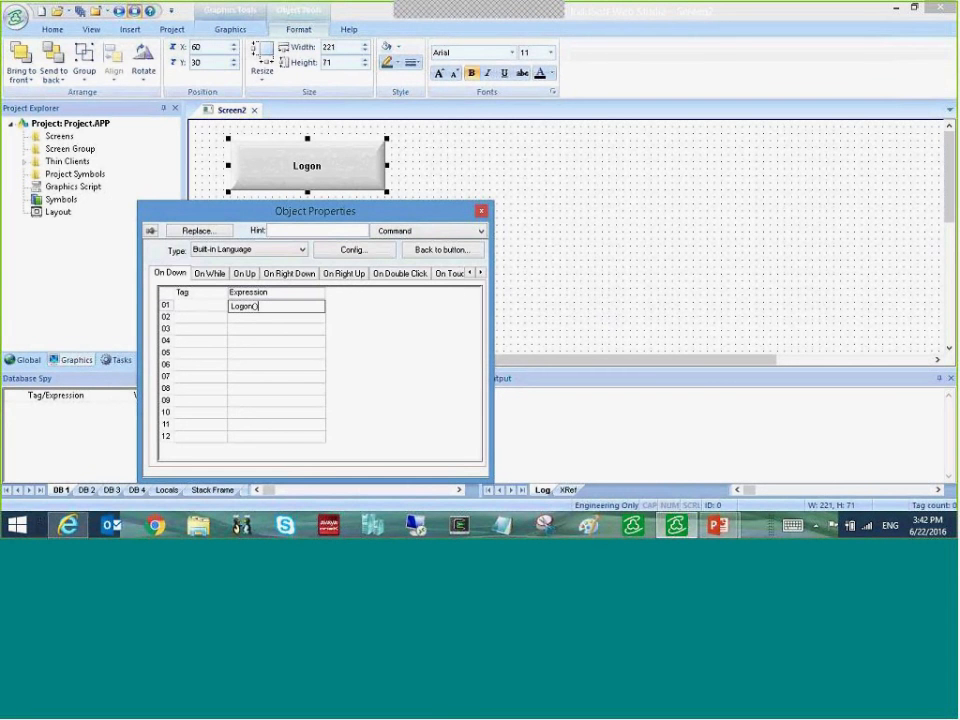
pyautogui.click(481, 211)
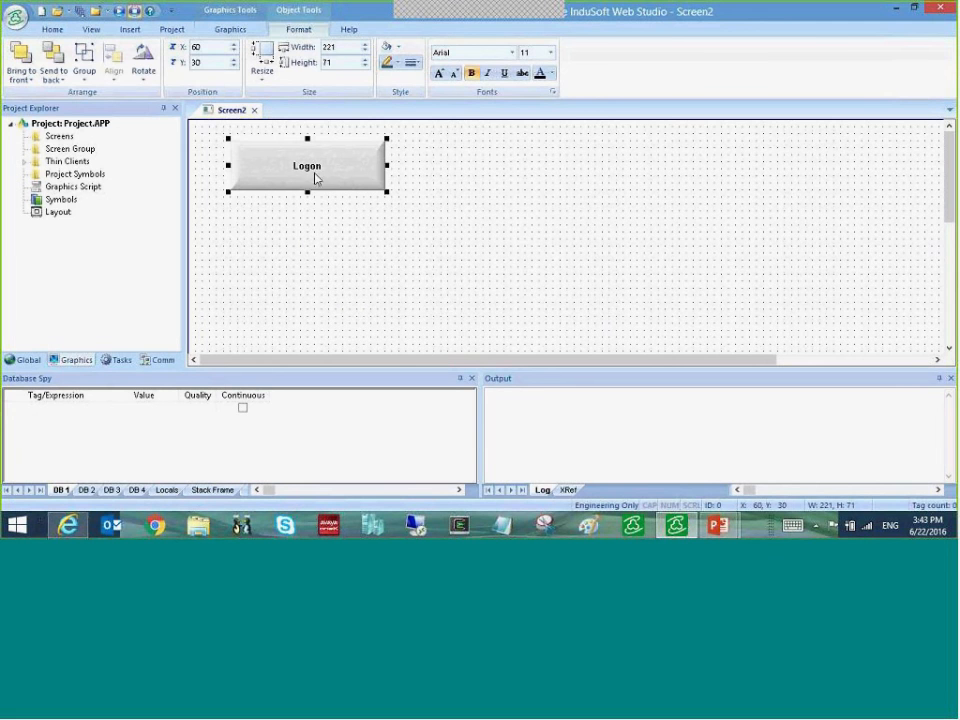
# - Draw a second button beside Logon and caption it Create User
pyautogui.click(229, 29)
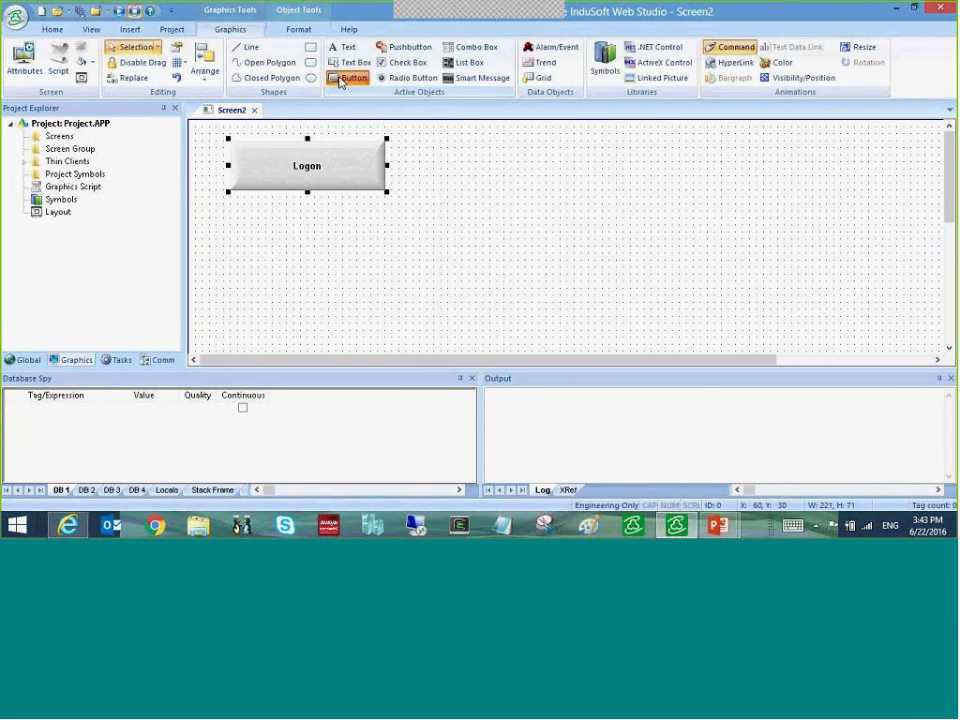
pyautogui.click(340, 79)
pyautogui.moveTo(398, 141); pyautogui.dragTo(556, 196)
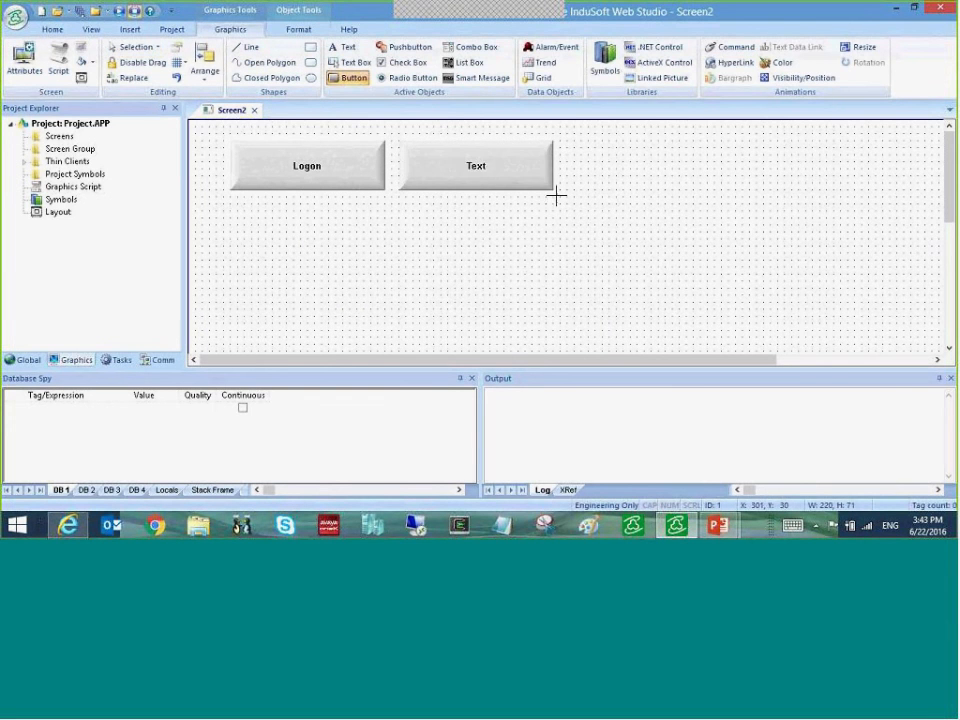
pyautogui.doubleClick(476, 165)
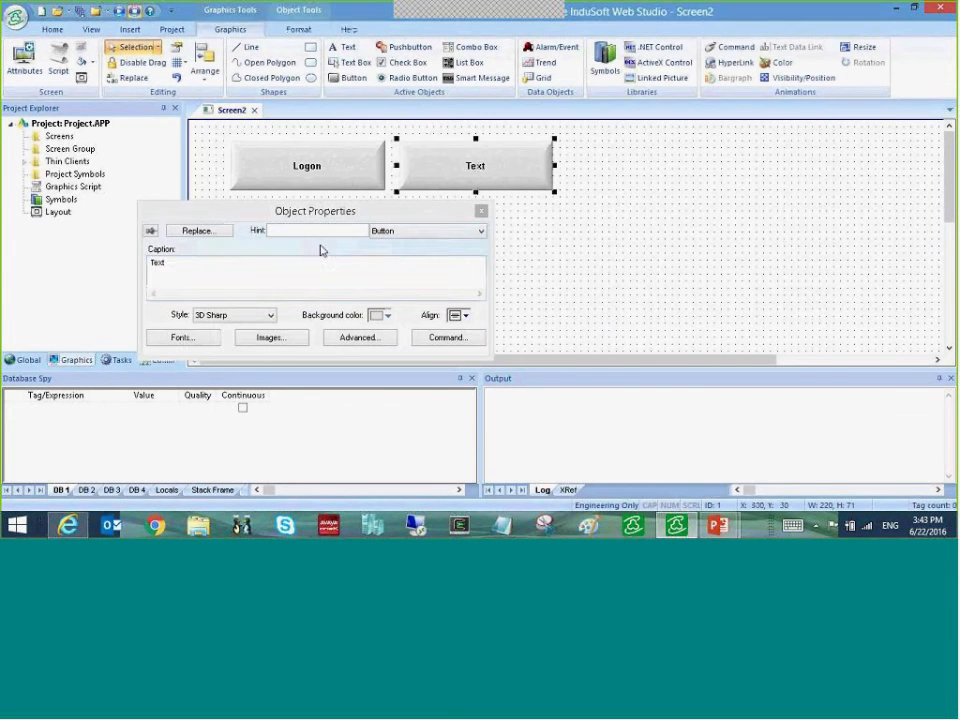
pyautogui.moveTo(171, 261); pyautogui.dragTo(123, 234)
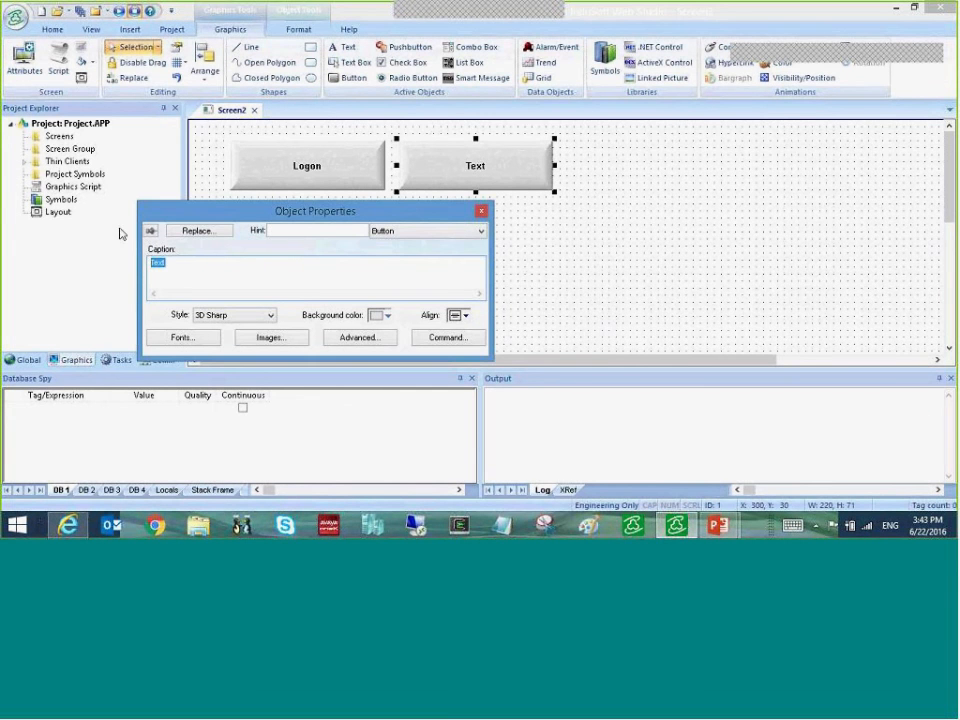
pyautogui.write('Create User')
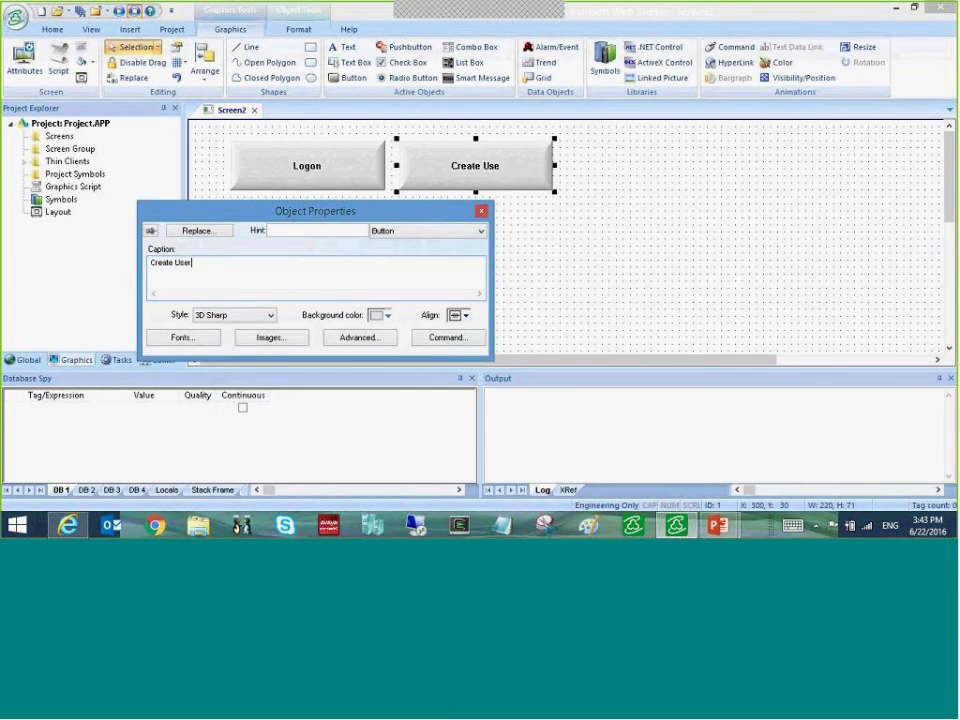
# - Set the Create User button's command expression to CreateUser()
pyautogui.click(442, 339)
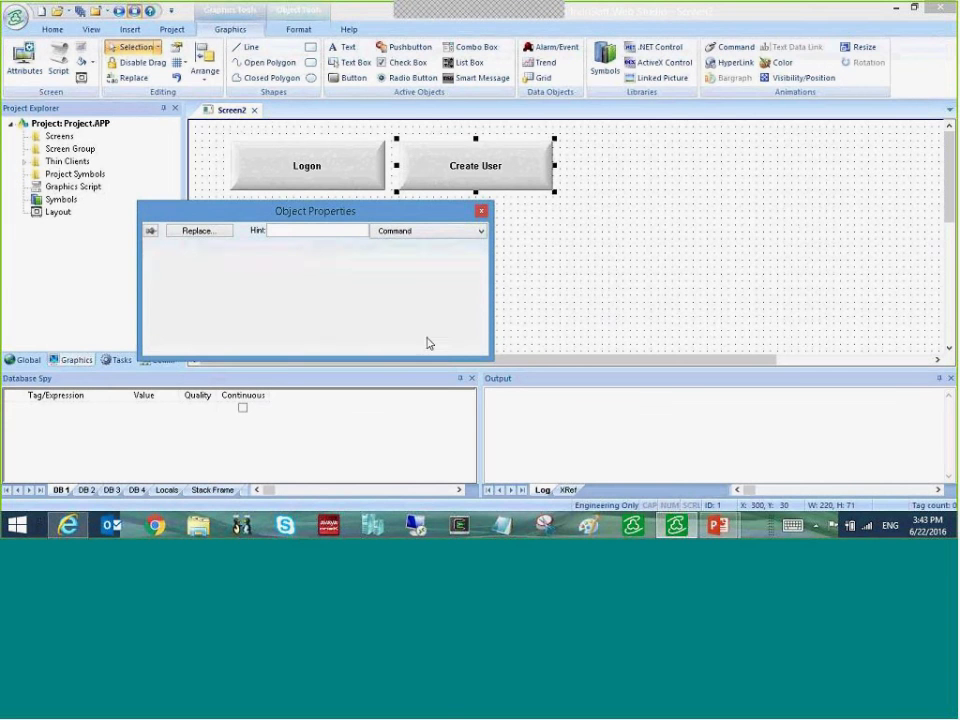
pyautogui.click(250, 306)
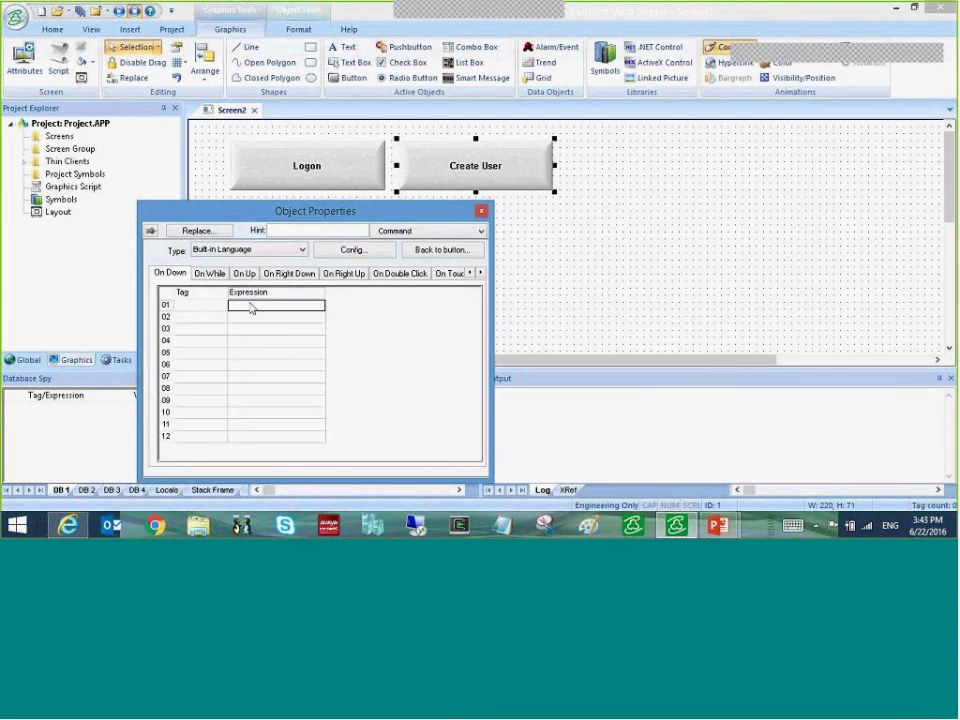
pyautogui.write('Create')
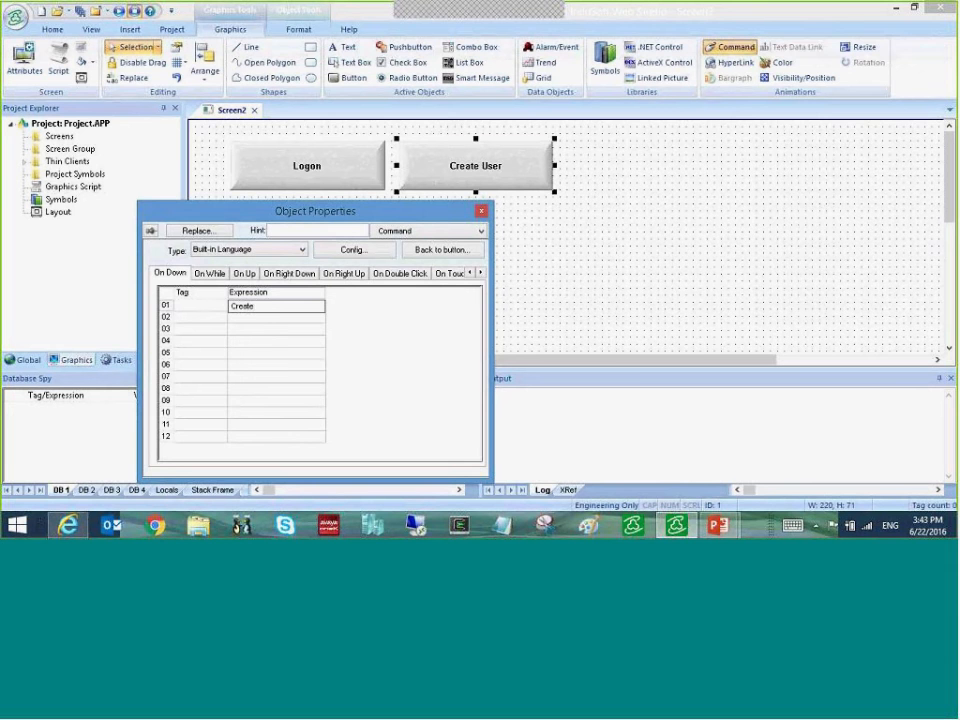
pyautogui.write('User()')
pyautogui.click(268, 318)
pyautogui.click(481, 212)
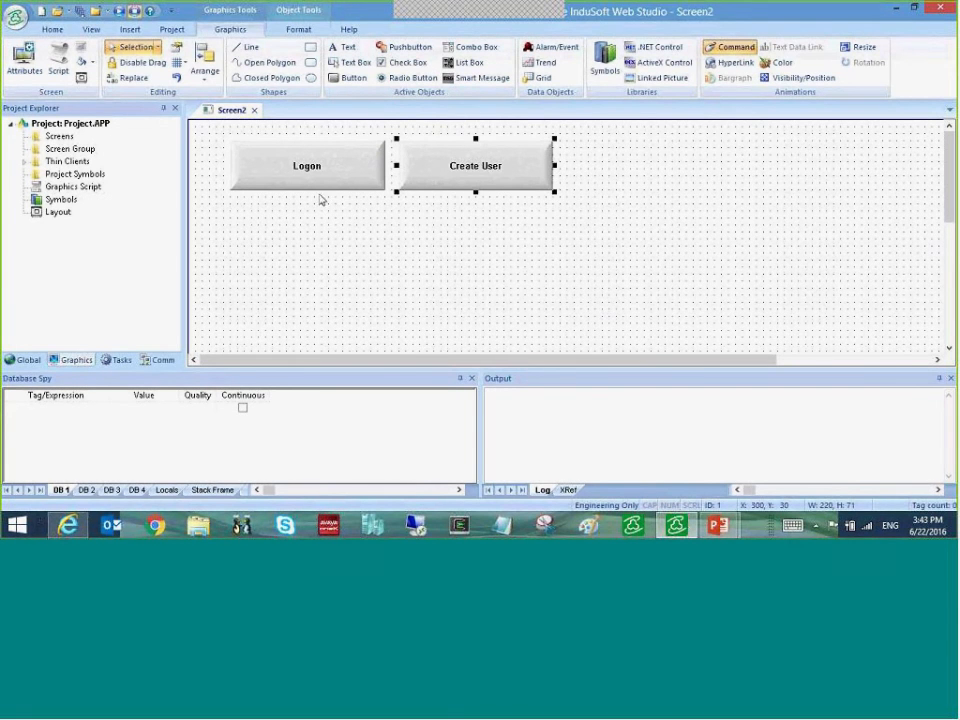
# - Select the Button tool in the Graphics ribbon's Active Objects group
pyautogui.click(349, 77)
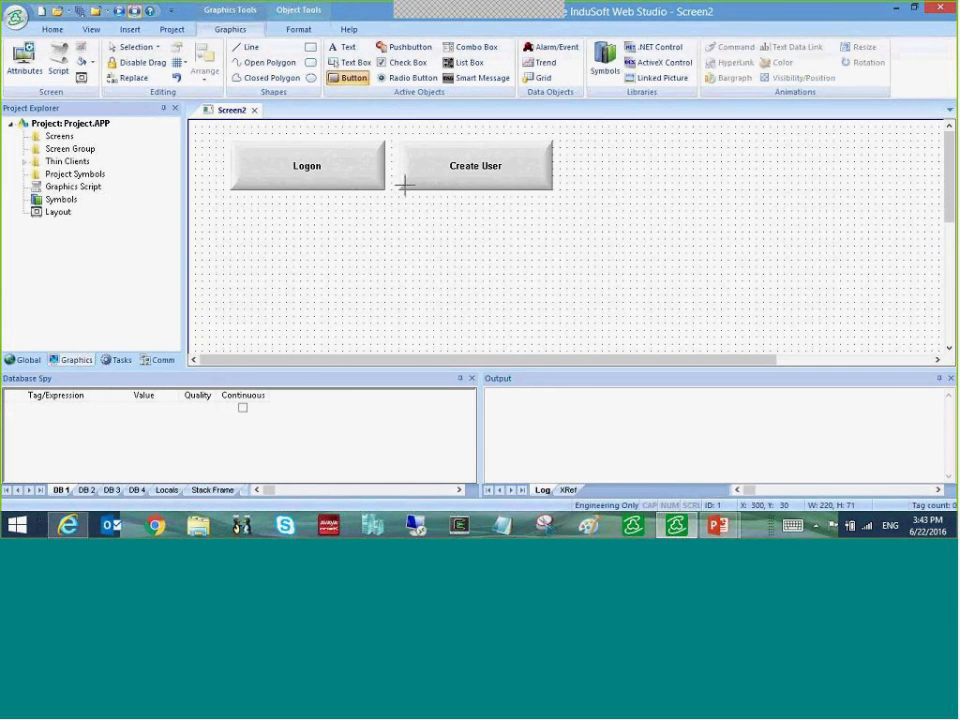
# - Draw a large Text button below Logon and Create User, with command security level 20
pyautogui.moveTo(384, 227); pyautogui.dragTo(531, 317)
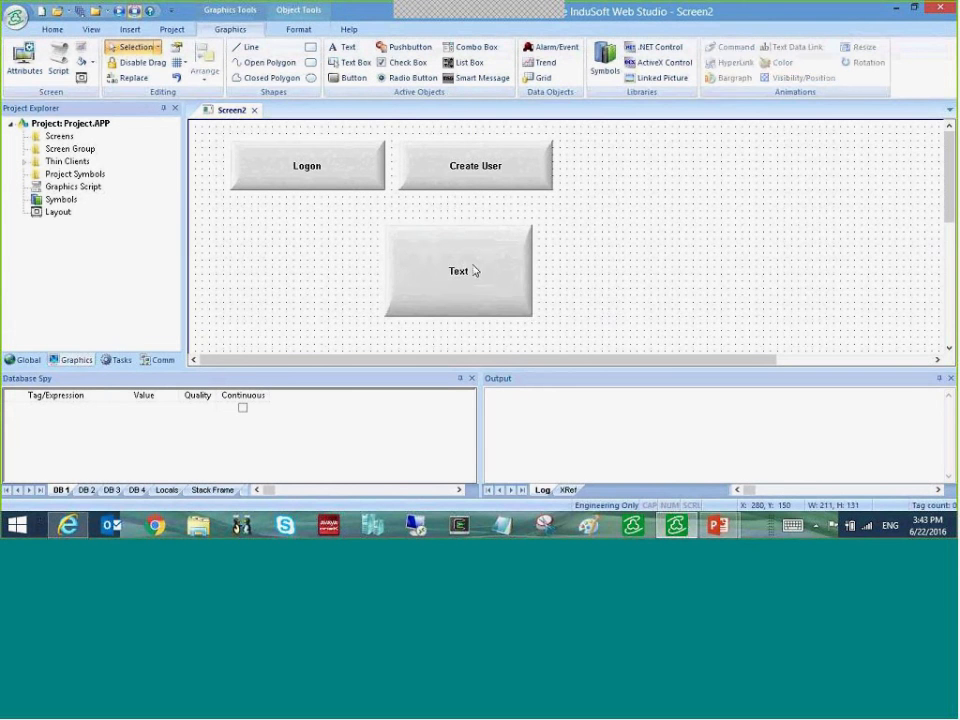
pyautogui.doubleClick(475, 270)
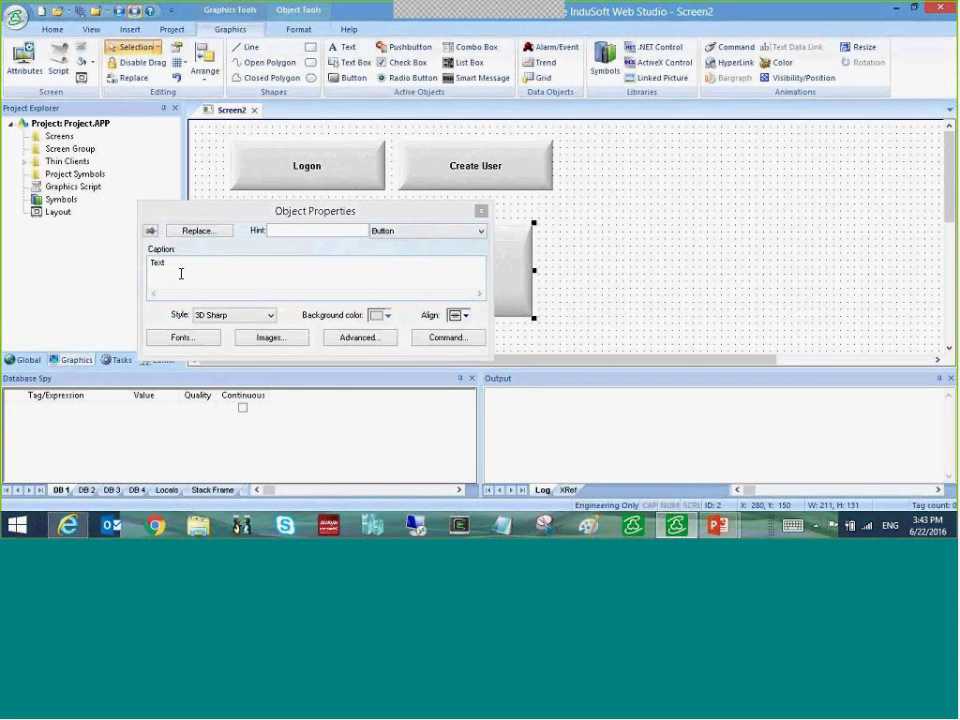
pyautogui.click(437, 339)
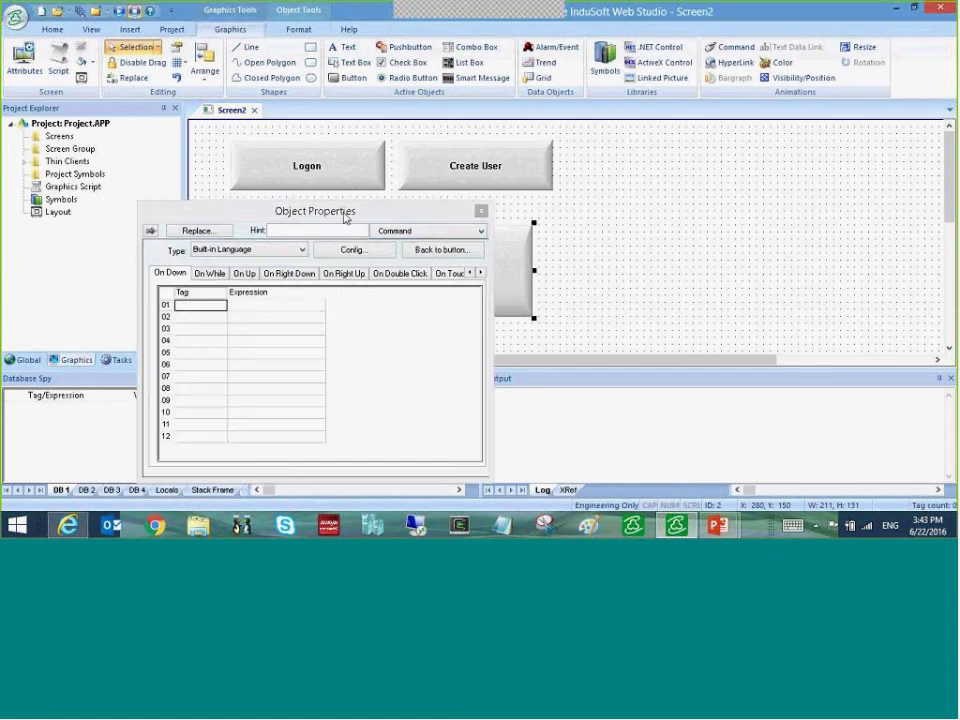
pyautogui.moveTo(344, 218); pyautogui.dragTo(327, 130)
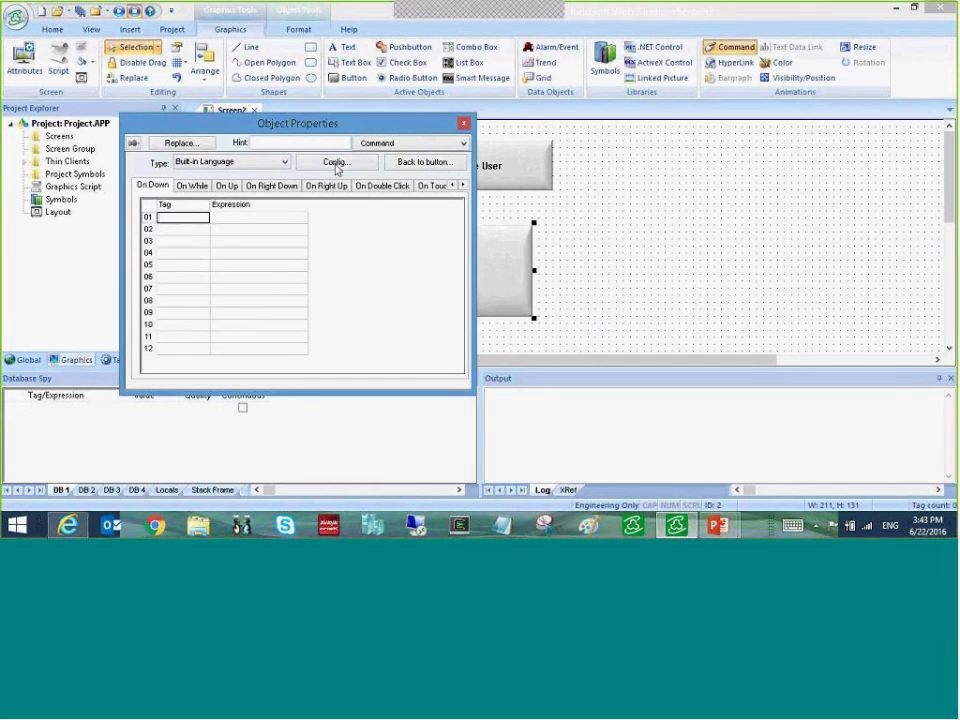
pyautogui.click(336, 162)
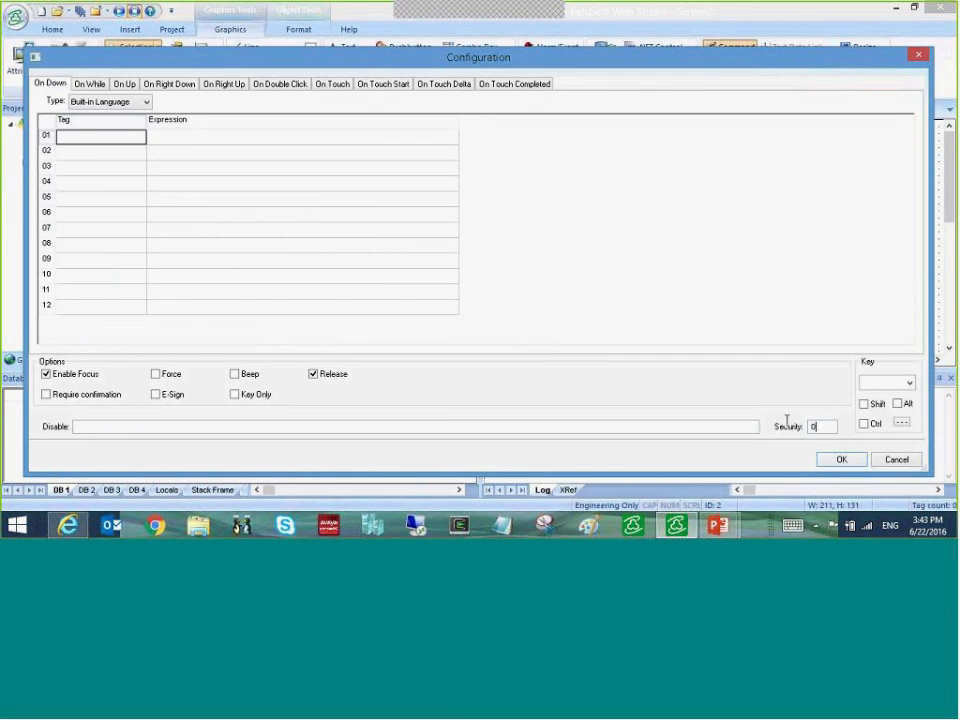
pyautogui.moveTo(818, 427); pyautogui.dragTo(787, 420)
pyautogui.write('20')
pyautogui.click(852, 461)
pyautogui.press('Escape')
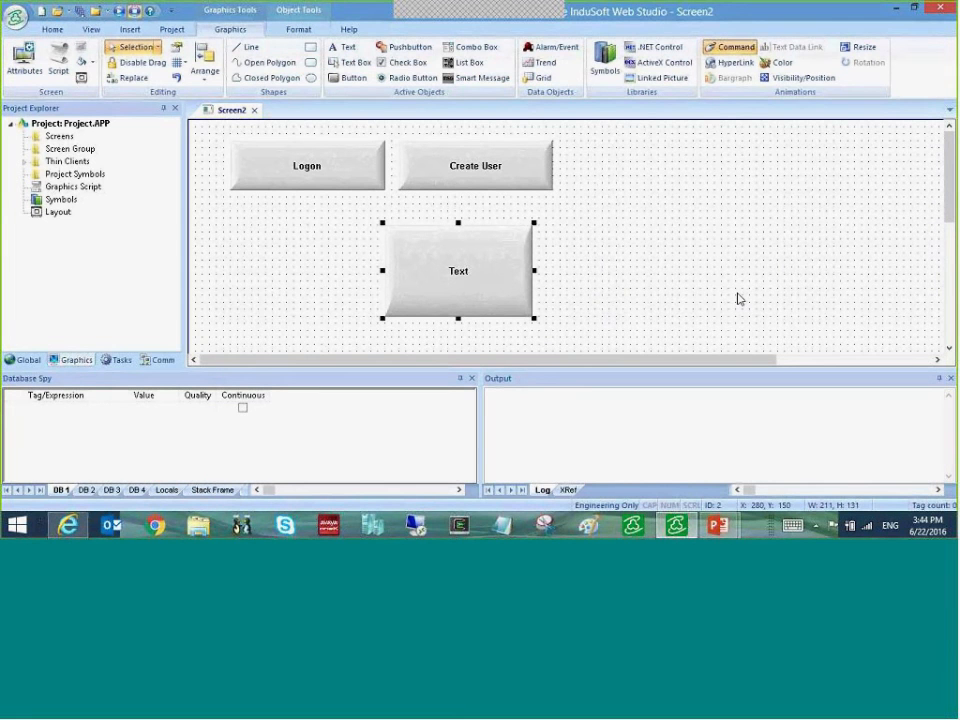
# - Draw a Check check box right of the buttons, with security level 20 and E-Sign required
pyautogui.click(405, 66)
pyautogui.moveTo(641, 183); pyautogui.dragTo(789, 219)
pyautogui.doubleClick(703, 210)
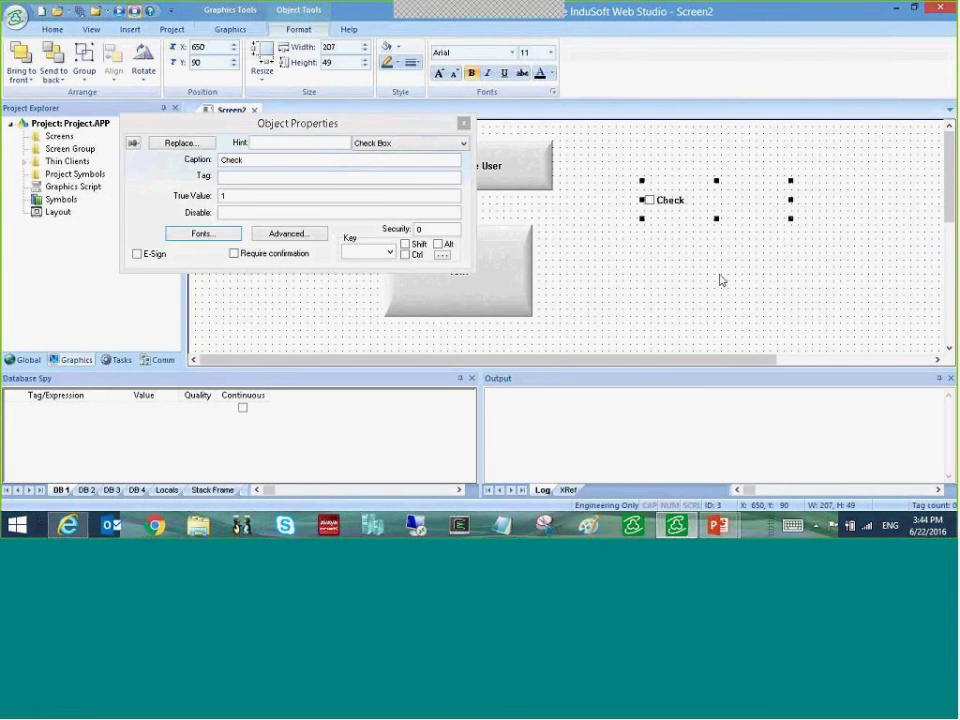
pyautogui.click(418, 229)
pyautogui.write('20')
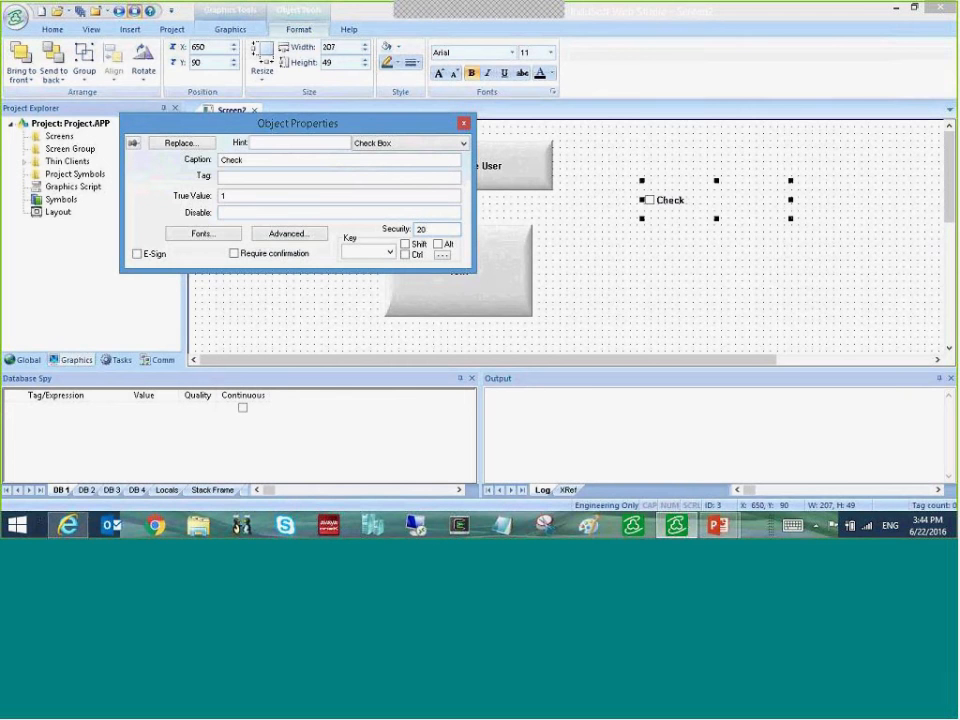
pyautogui.click(137, 254)
pyautogui.click(463, 123)
pyautogui.click(302, 259)
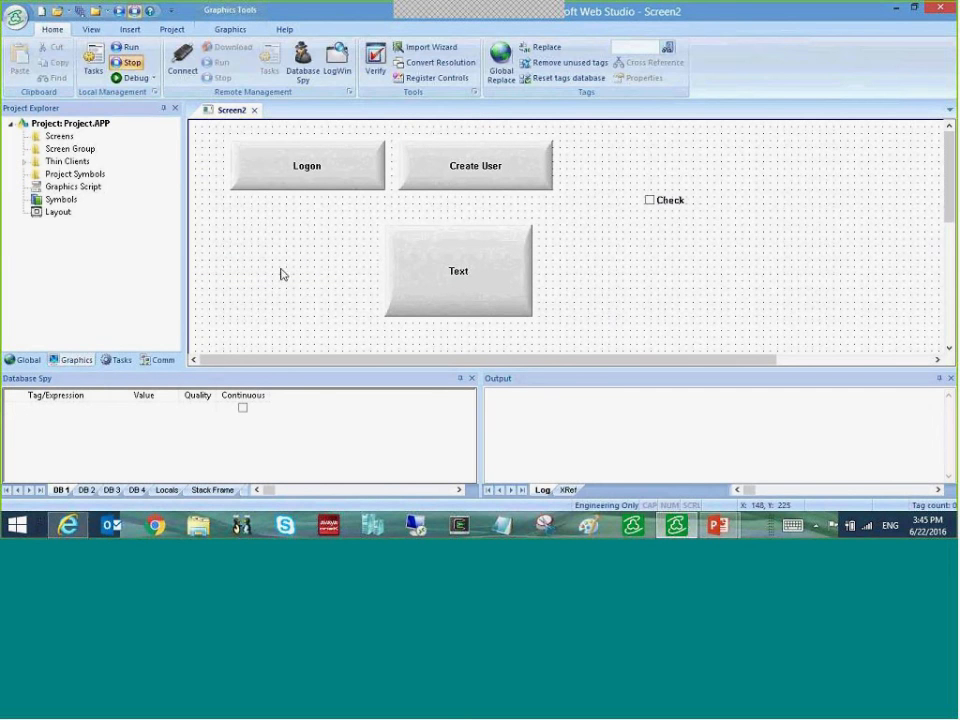
# - Set Security Level 20 in Screen2's Screen Attributes
pyautogui.click(240, 33)
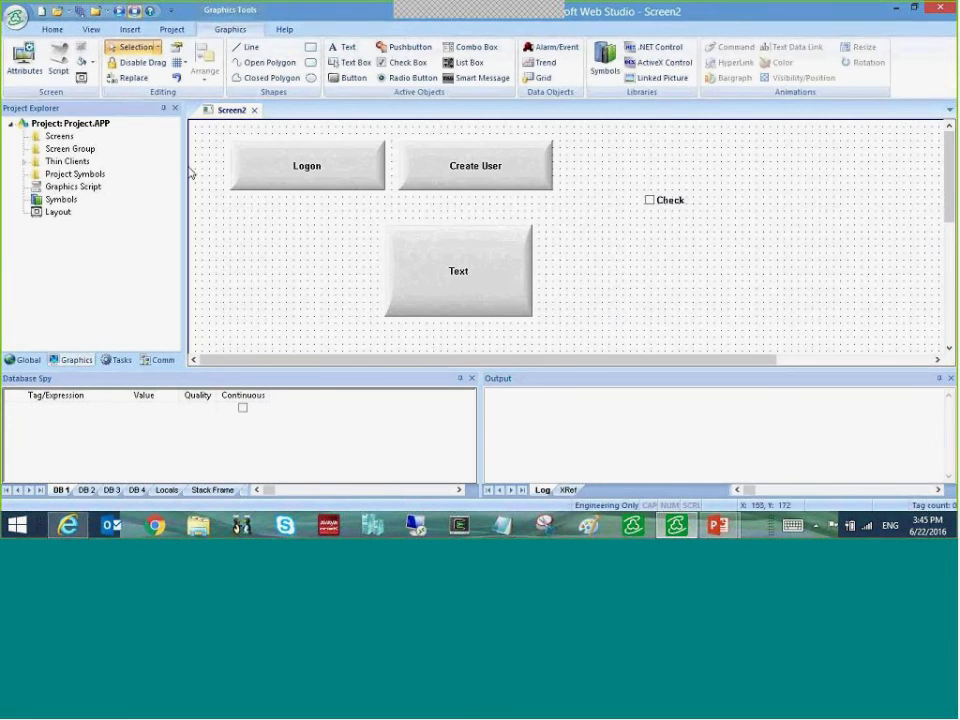
pyautogui.click(22, 55)
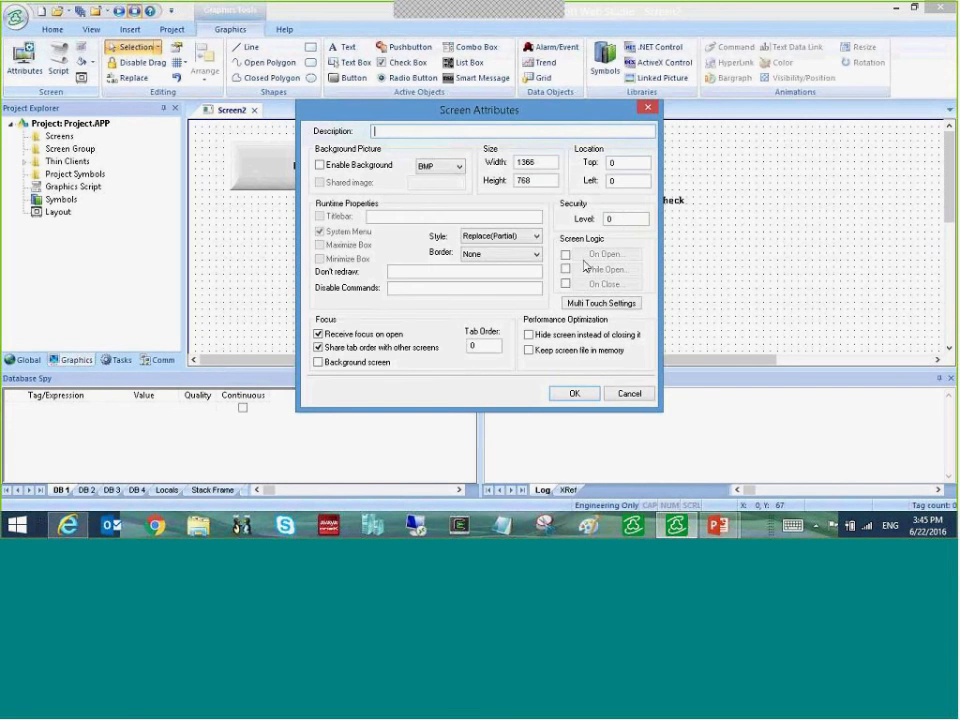
pyautogui.click(627, 221)
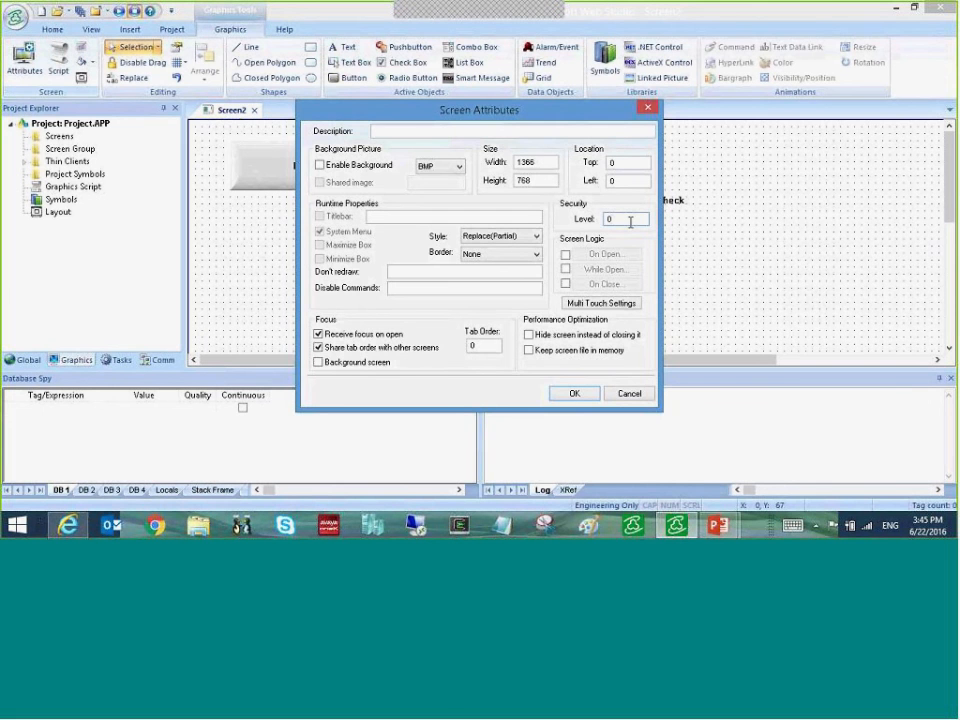
pyautogui.press('BackSpace')
pyautogui.write('20')
pyautogui.press('Return')
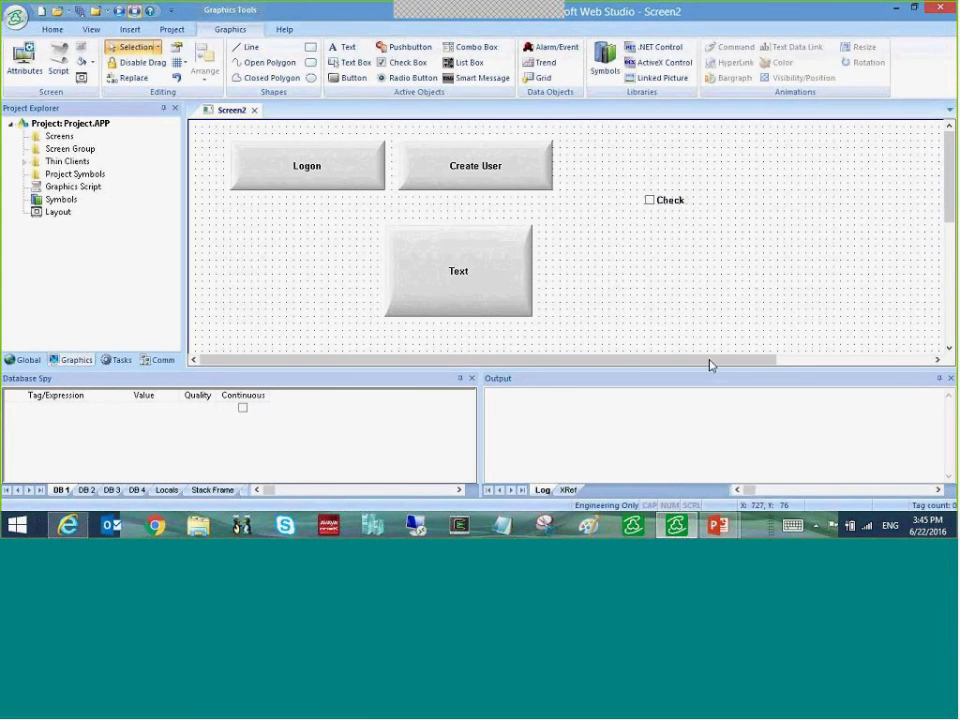
pyautogui.moveTo(717, 524)
pyautogui.click(763, 493)
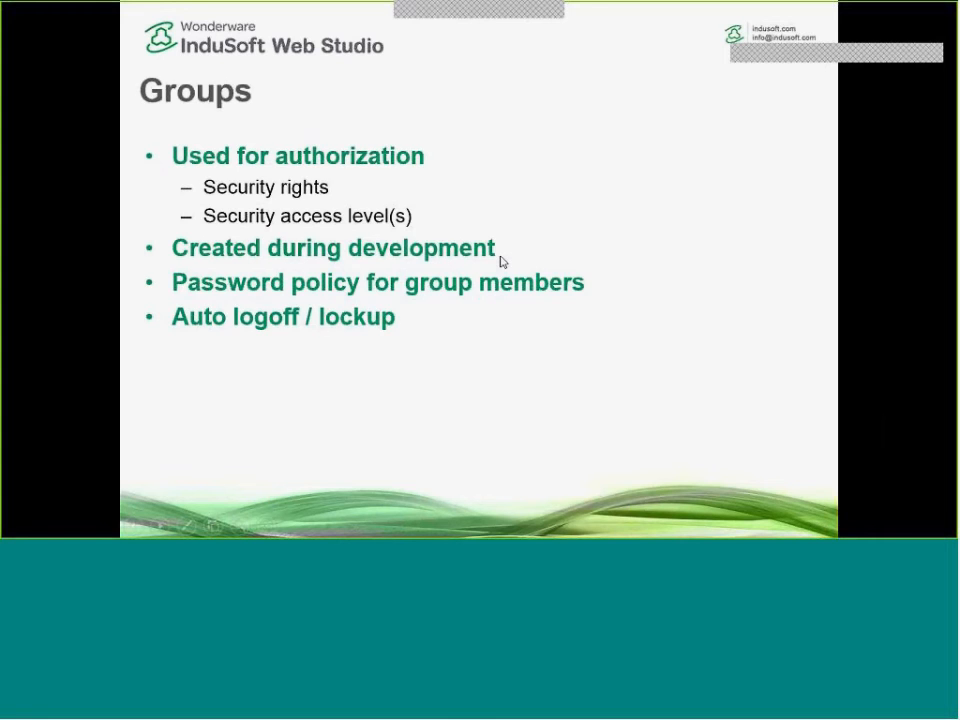
pyautogui.click(503, 262)
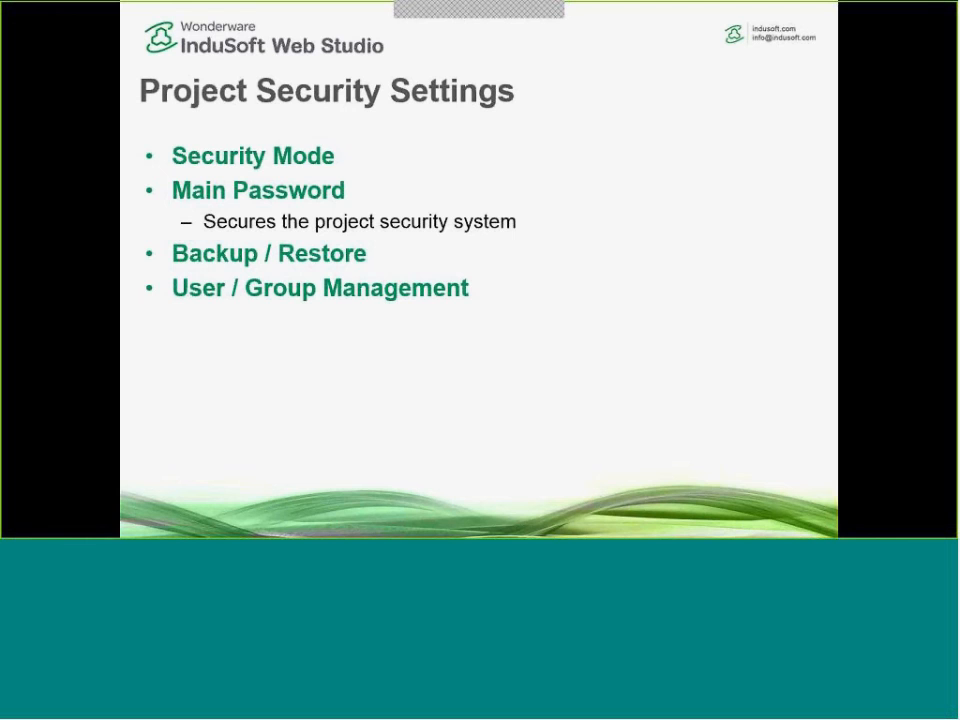
pyautogui.hotkey('alt', 'Tab')
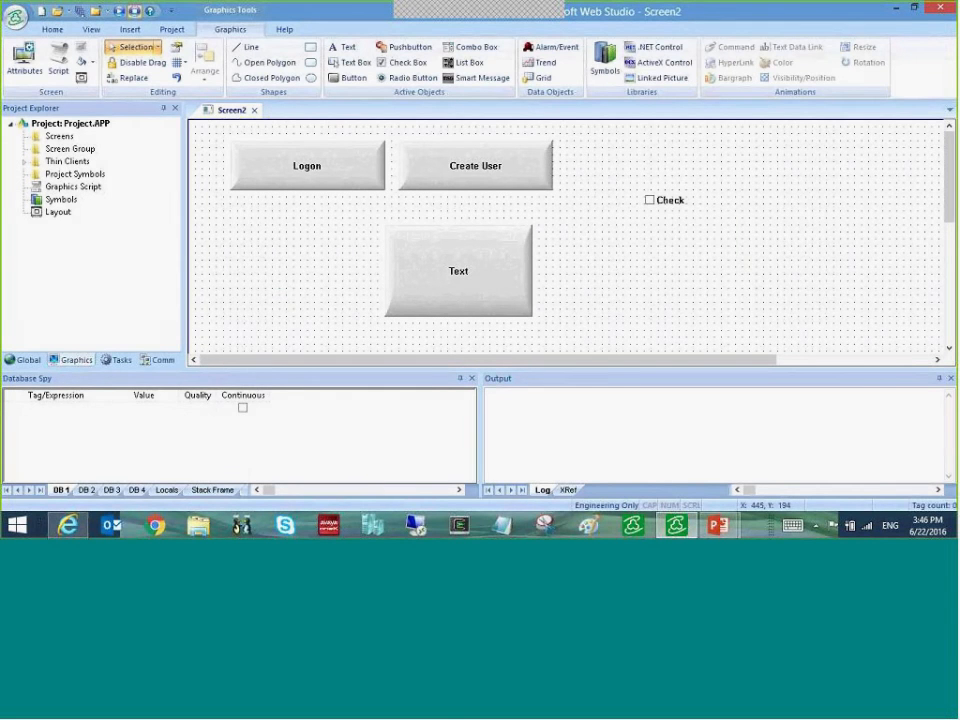
# - Open the Security System settings, leaving Enable Security System checked
pyautogui.click(172, 29)
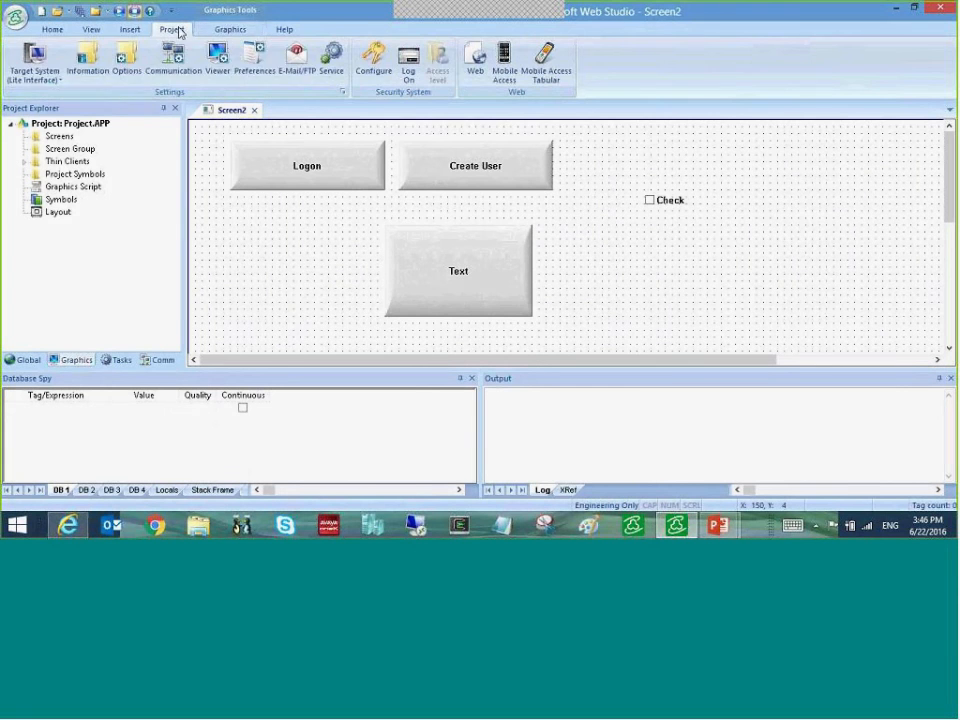
pyautogui.click(377, 63)
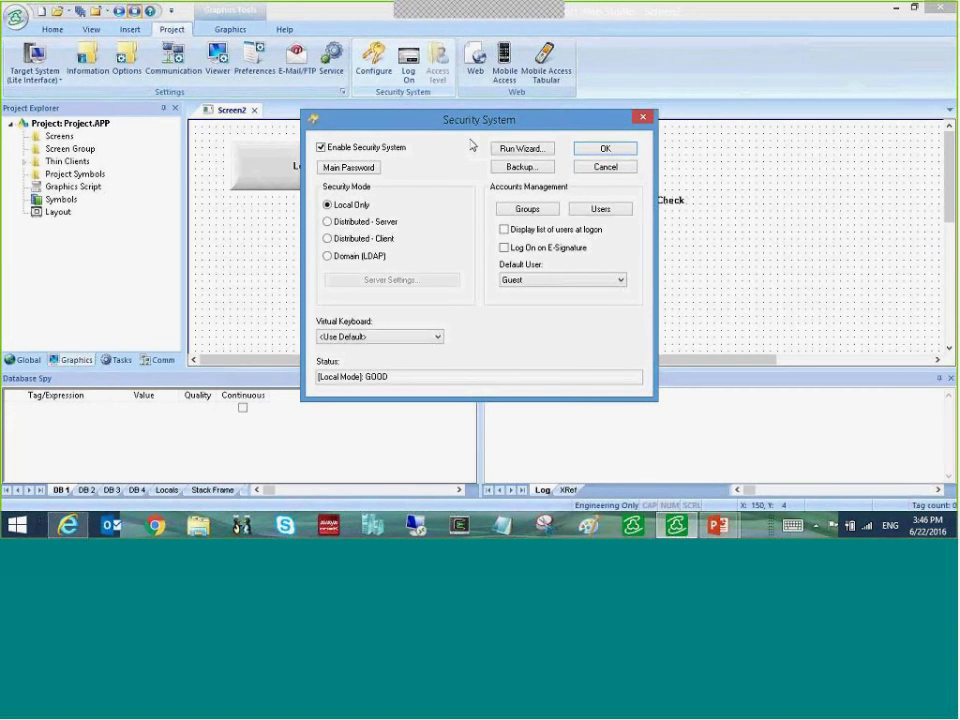
pyautogui.click(335, 149)
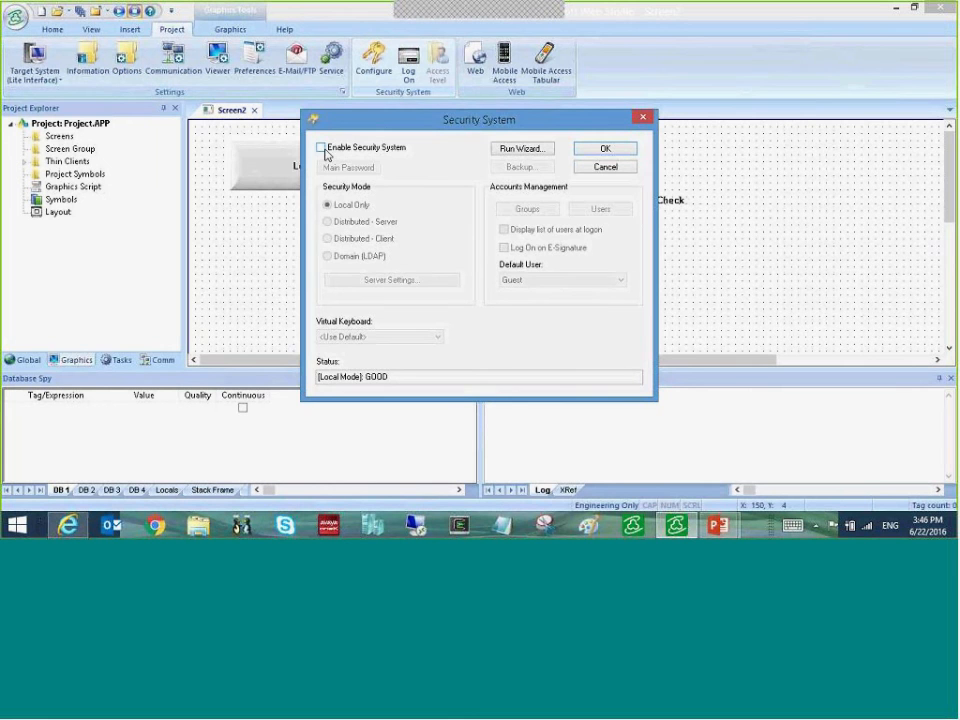
pyautogui.click(322, 148)
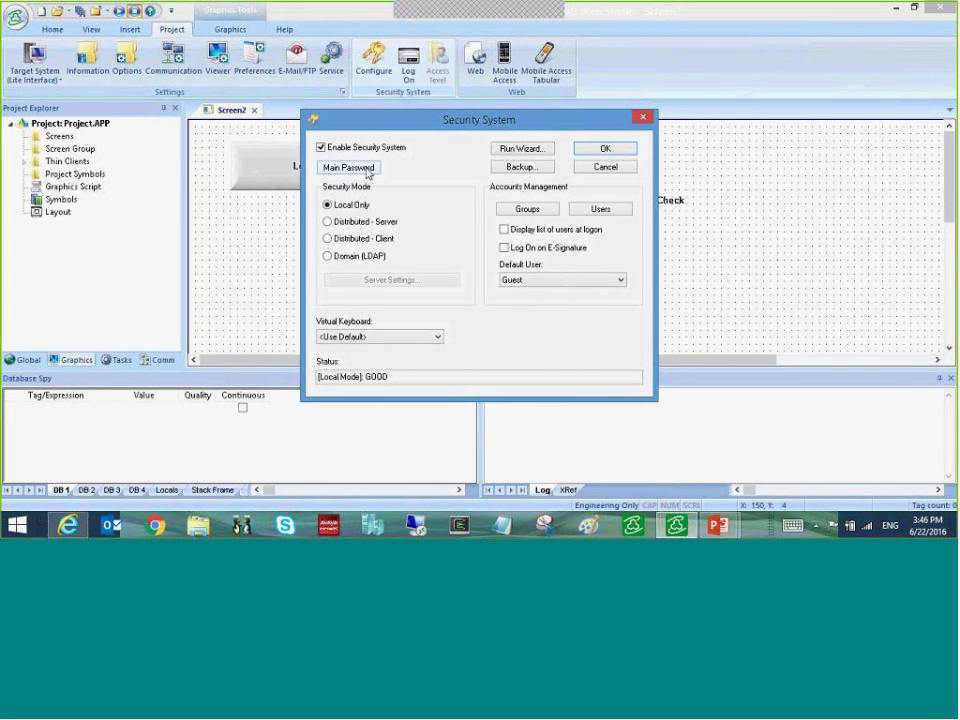
# - Enter the main password and its confirmation, then dismiss the passwords-do-not-match warning
pyautogui.click(350, 167)
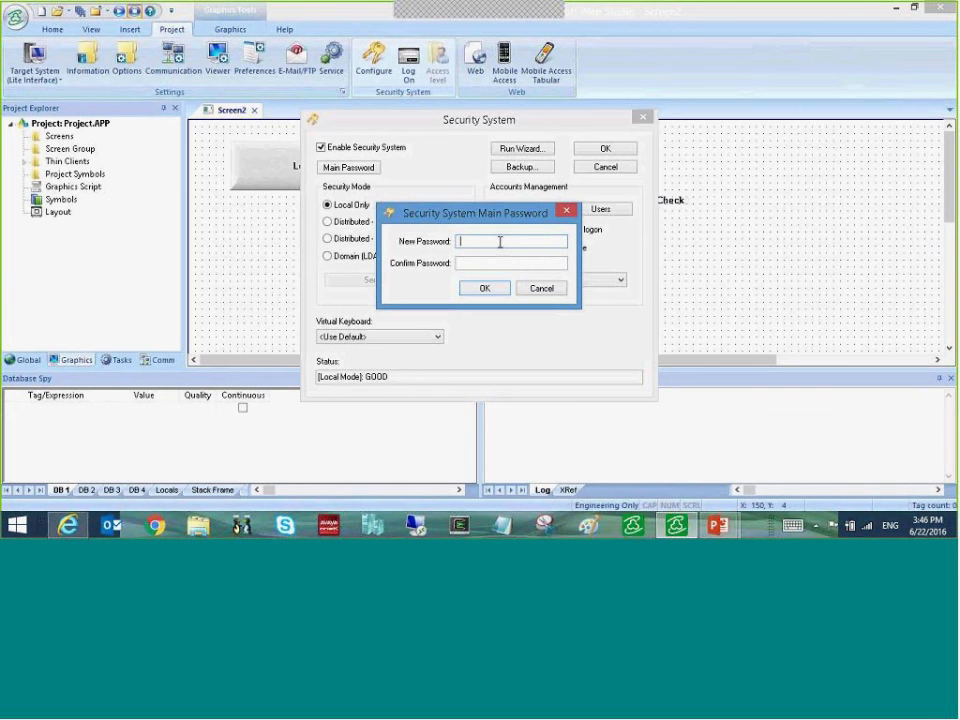
pyautogui.write('********')
pyautogui.press('Tab')
pyautogui.write('********')
pyautogui.press('Return')
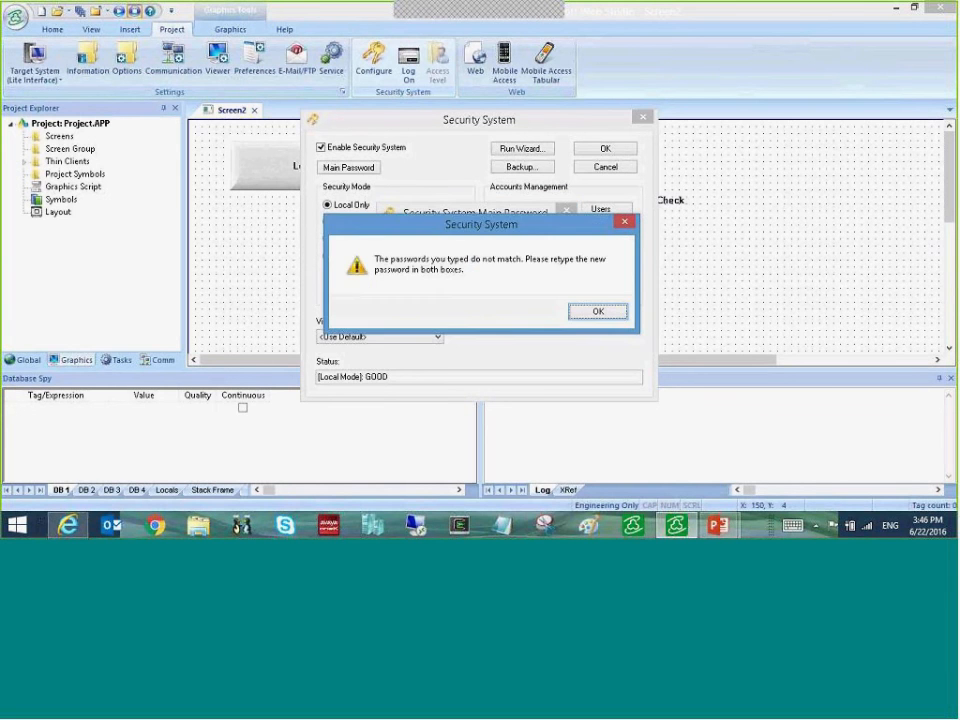
pyautogui.press('Return')
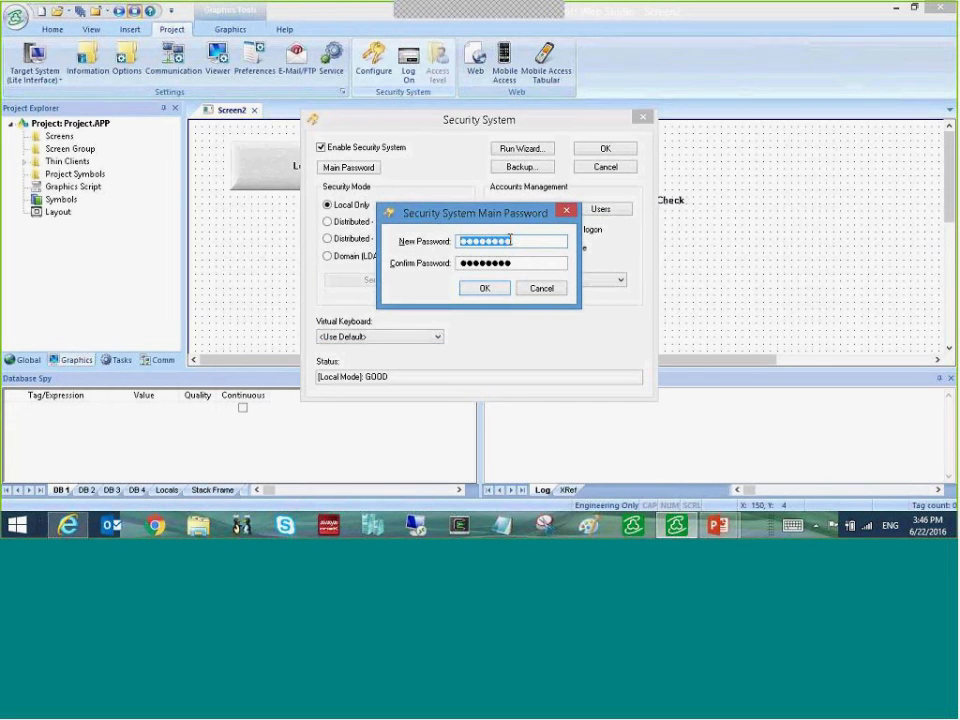
# - Re-enter and confirm the main password, then close the Security System settings
pyautogui.write('*******')
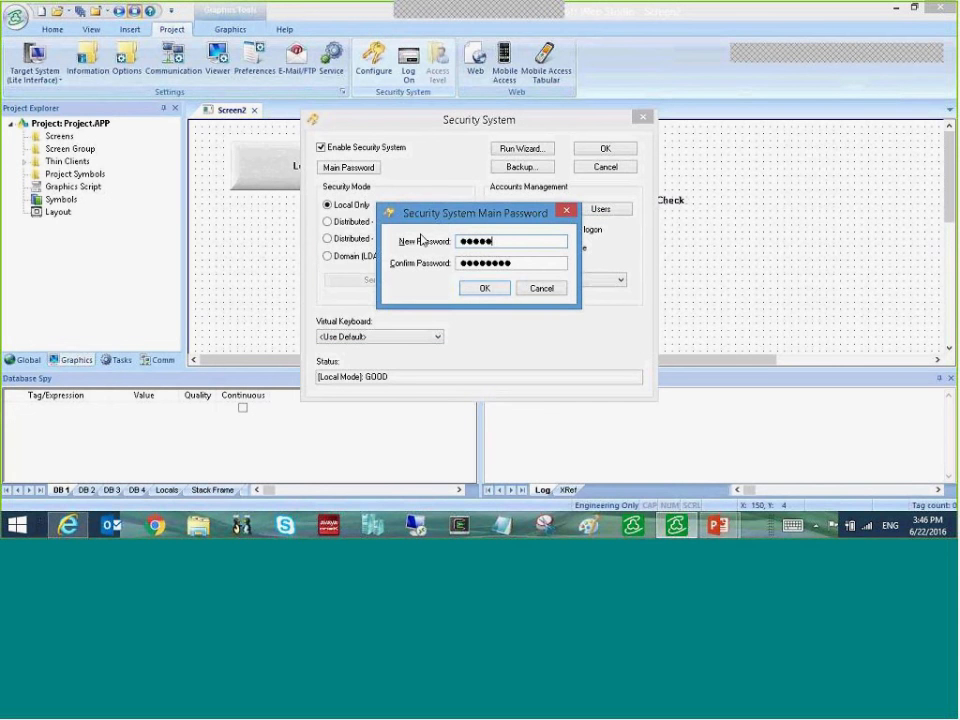
pyautogui.press('BackSpace')
pyautogui.press('BackSpace')
pyautogui.press('BackSpace')
pyautogui.press('BackSpace')
pyautogui.press('BackSpace')
pyautogui.press('BackSpace')
pyautogui.press('BackSpace')
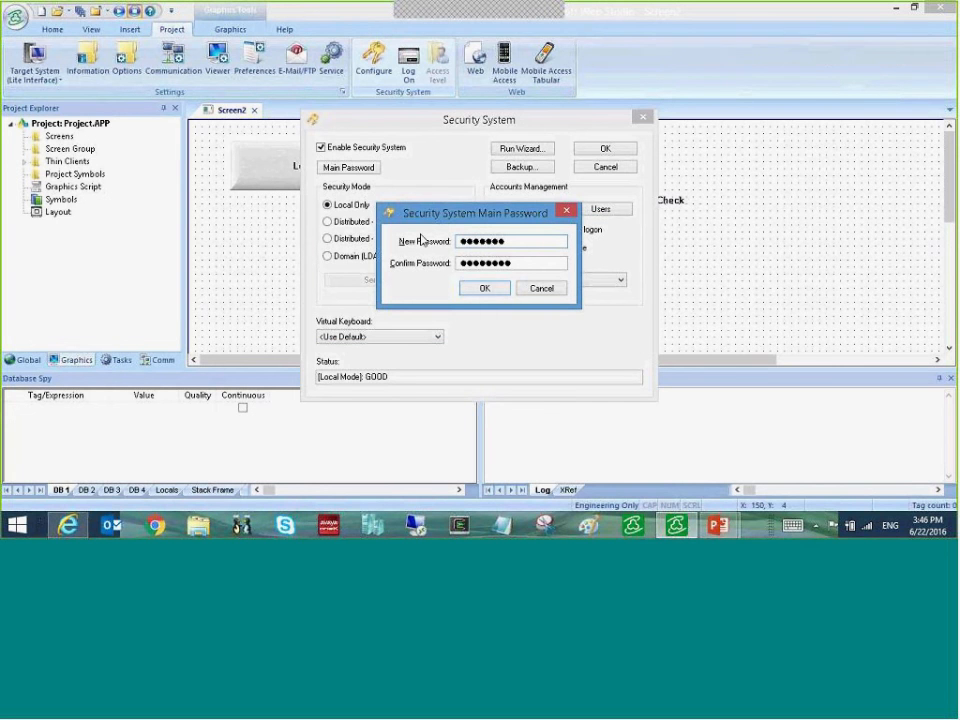
pyautogui.write('********')
pyautogui.press('Tab')
pyautogui.write('****')
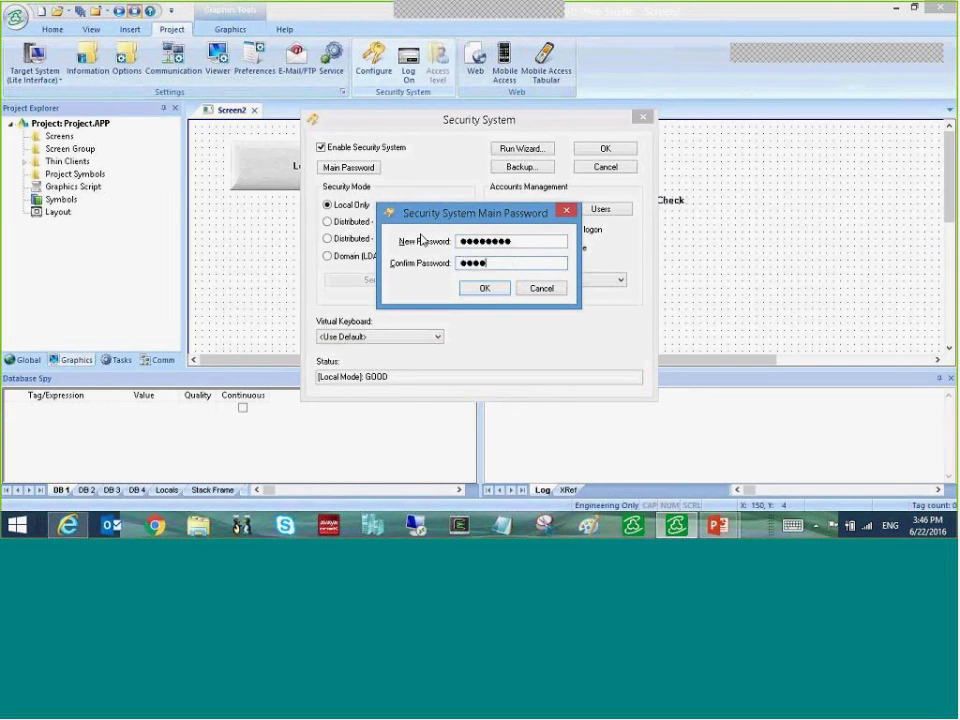
pyautogui.write('****')
pyautogui.press('Return')
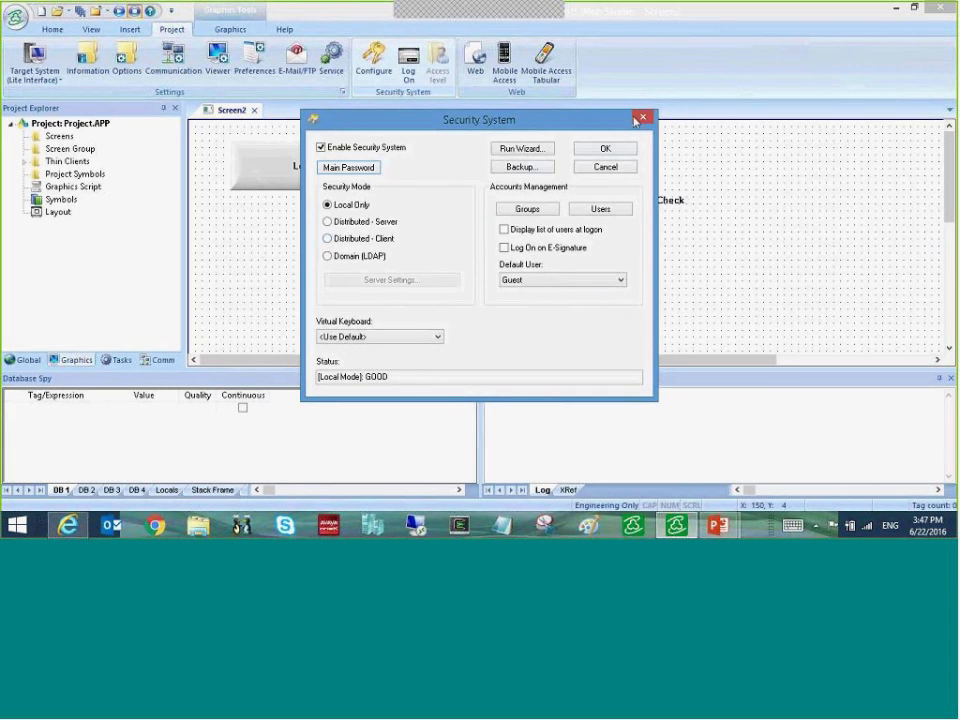
pyautogui.click(637, 120)
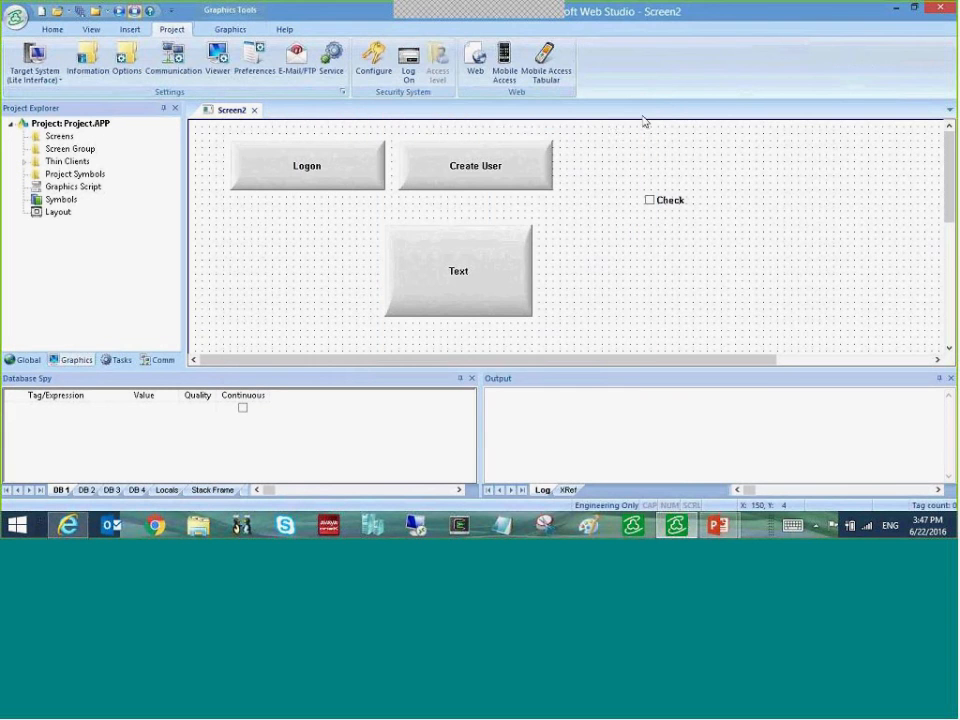
# - Reopen the Security System settings, unlocking them with the main password
pyautogui.click(411, 68)
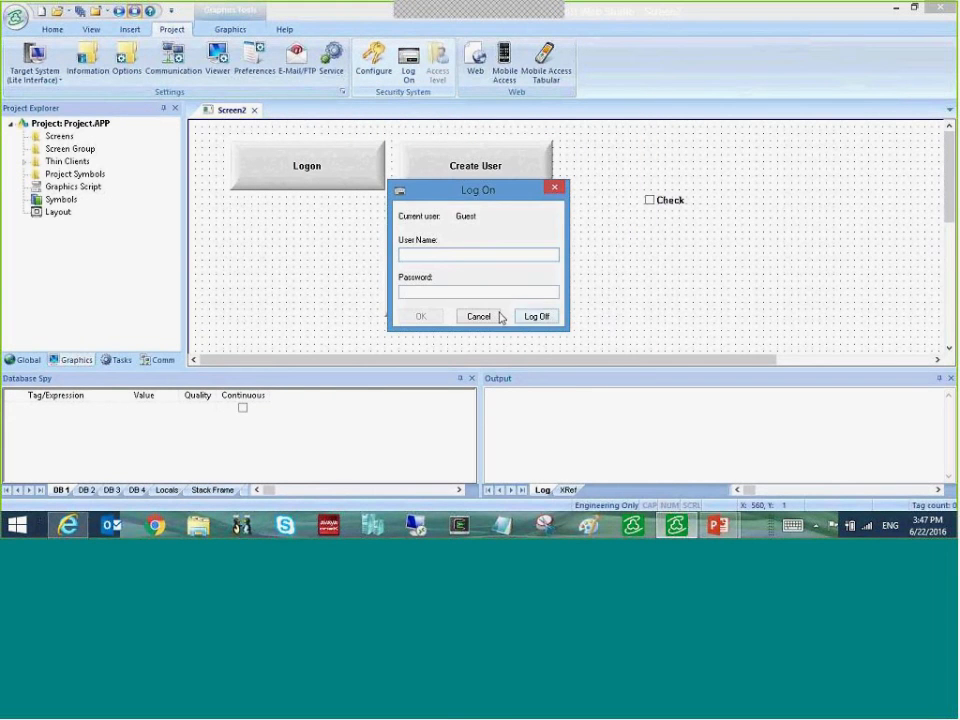
pyautogui.click(501, 317)
pyautogui.click(373, 60)
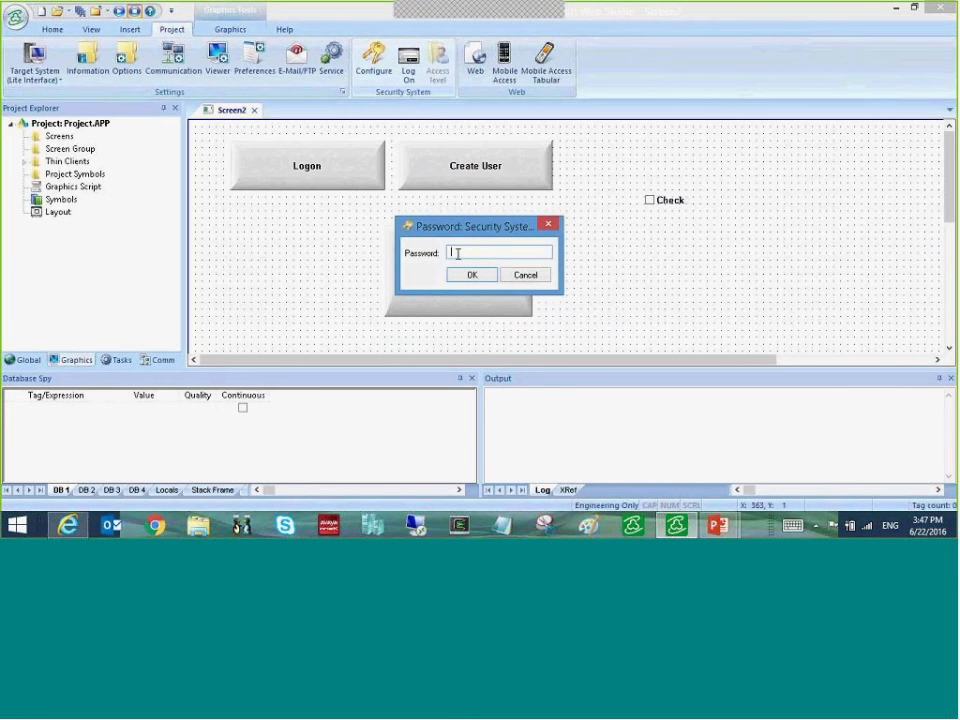
pyautogui.write('*********')
pyautogui.press('Return')
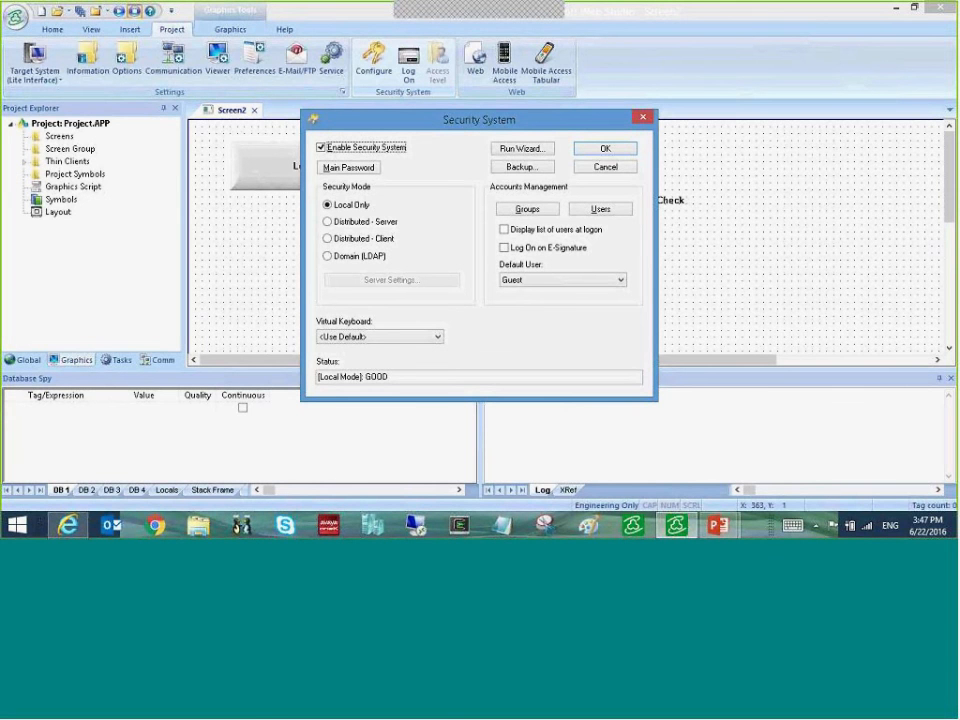
# - Export the security system backup as ssexport.dat, accepting the main password warning
pyautogui.click(510, 166)
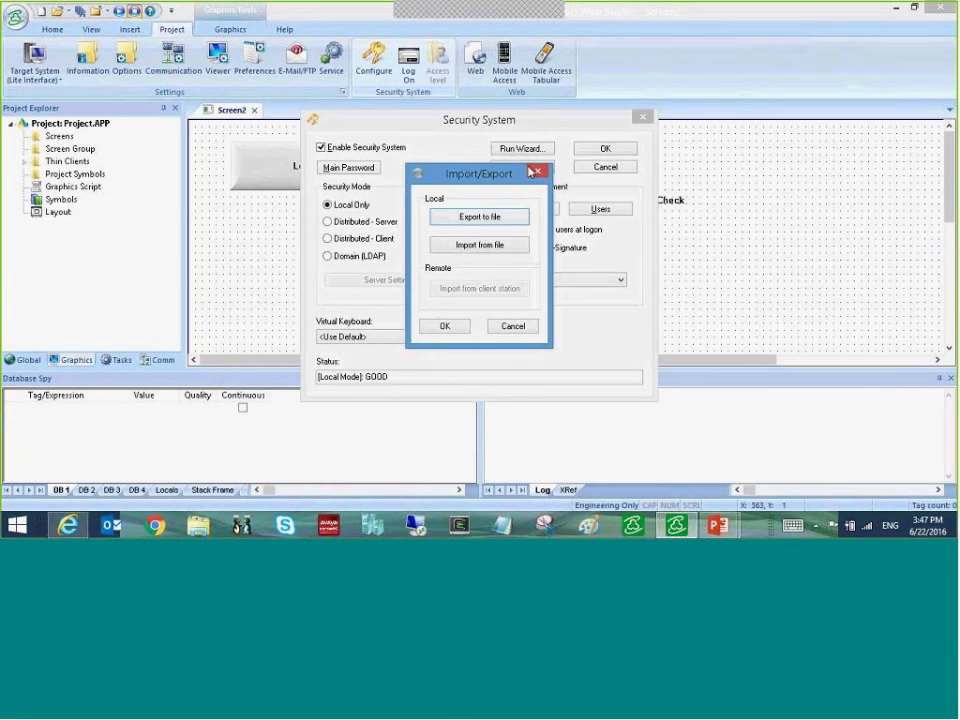
pyautogui.click(500, 218)
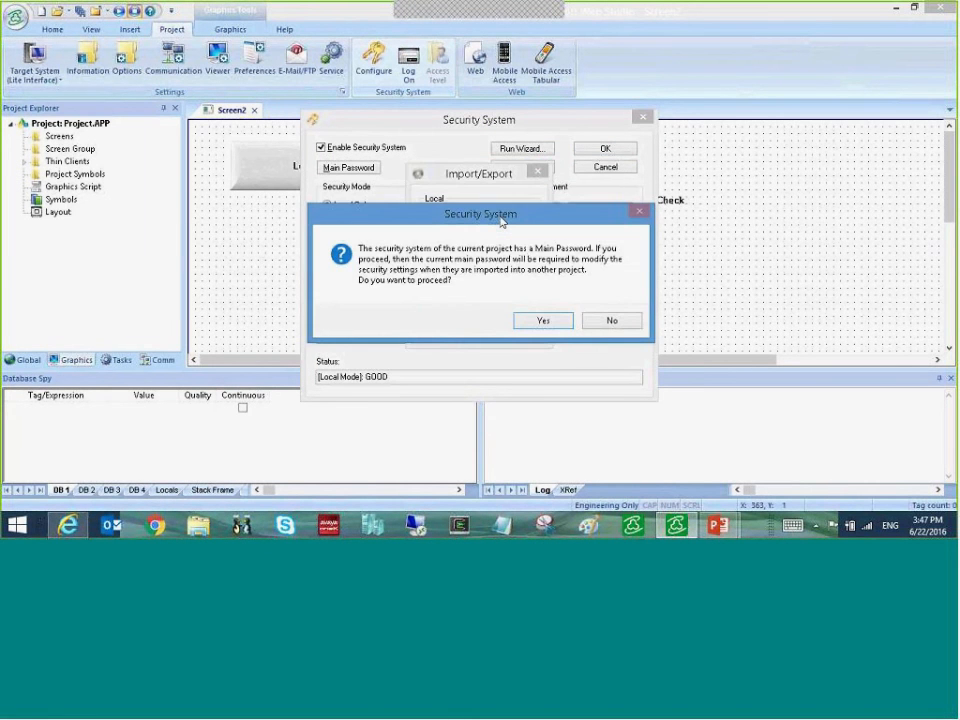
pyautogui.click(544, 319)
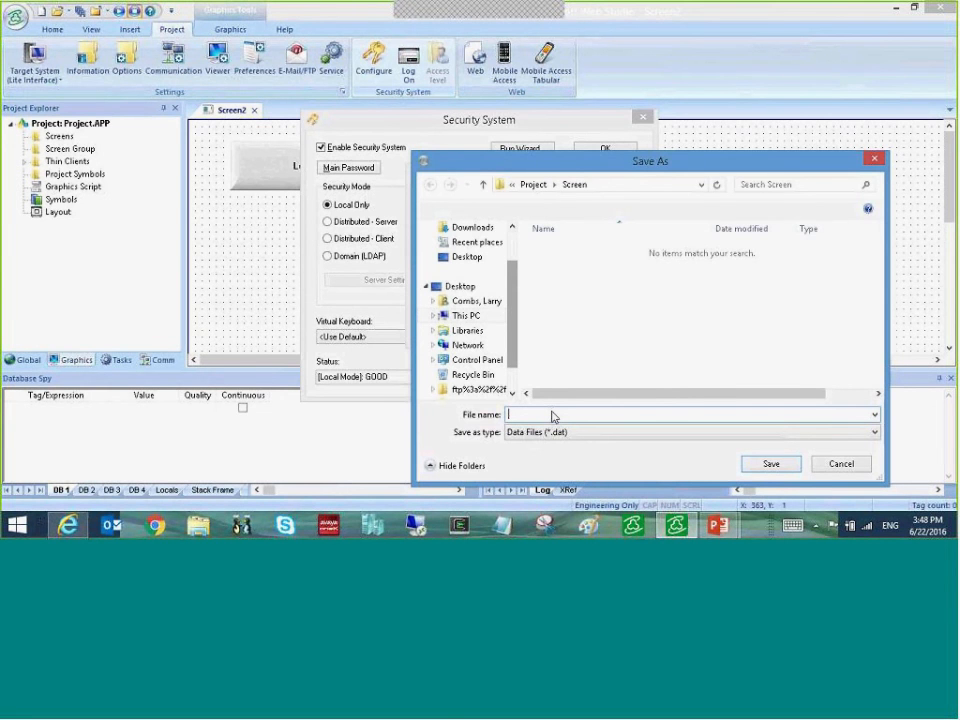
pyautogui.write('ssexport')
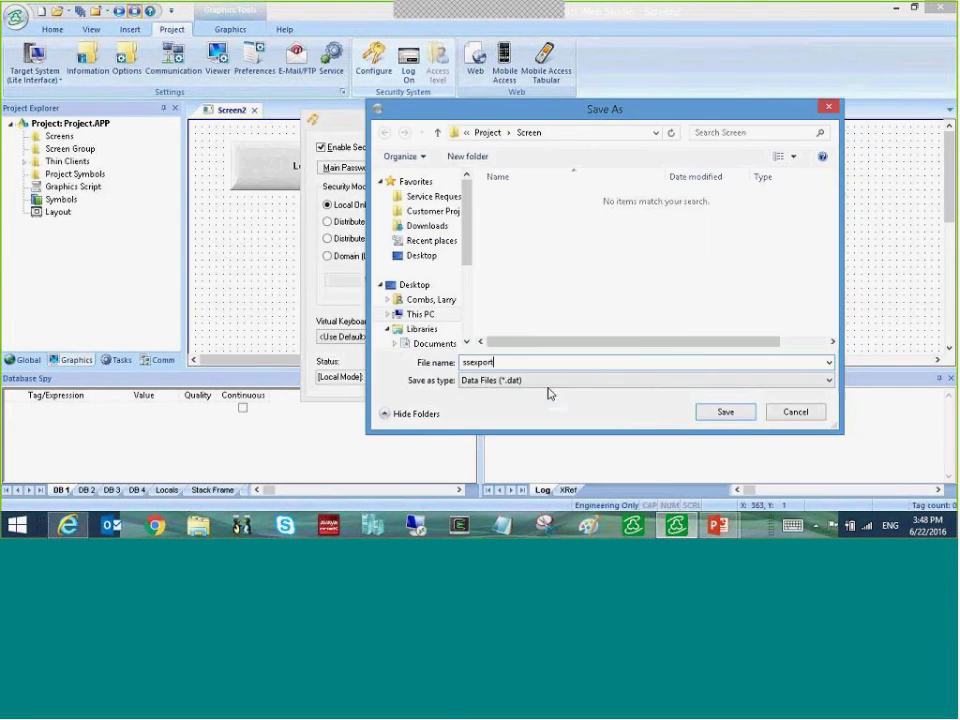
pyautogui.click(725, 413)
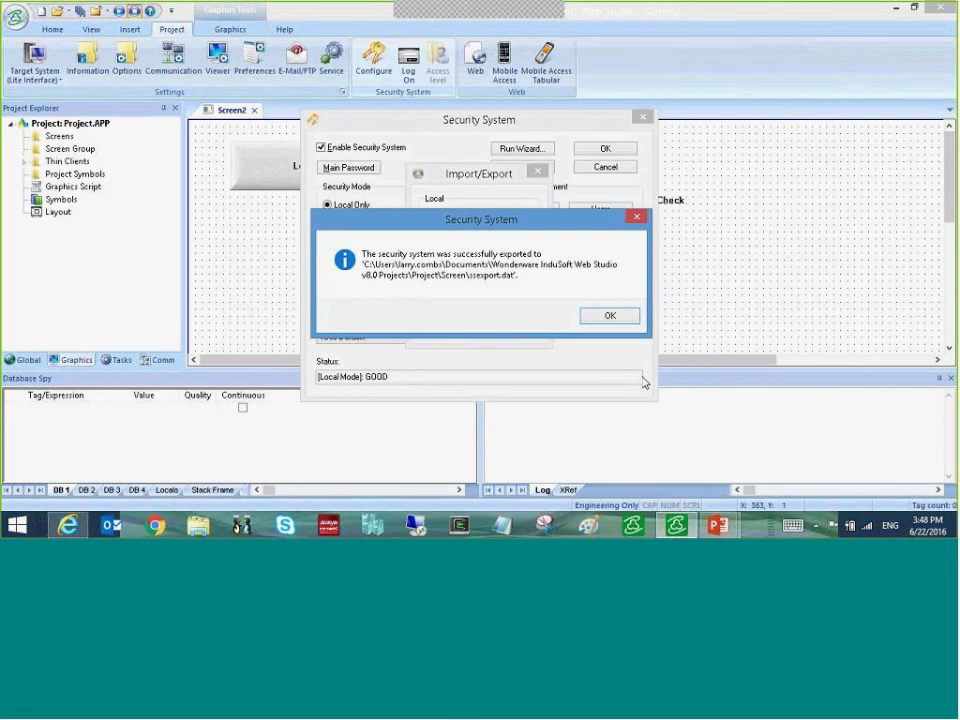
pyautogui.click(607, 315)
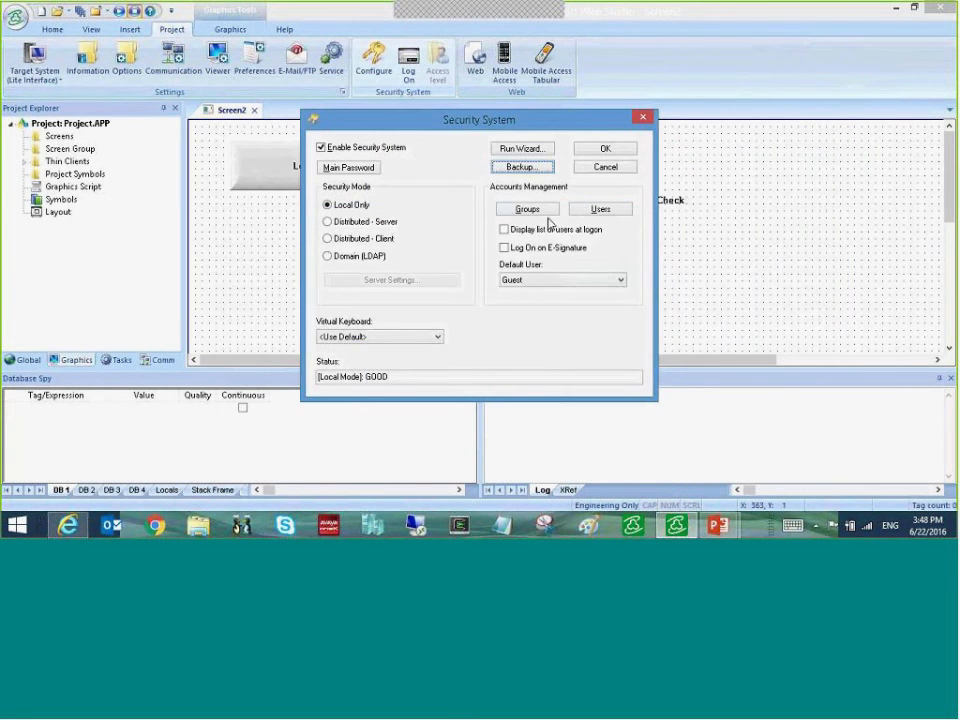
pyautogui.click(530, 169)
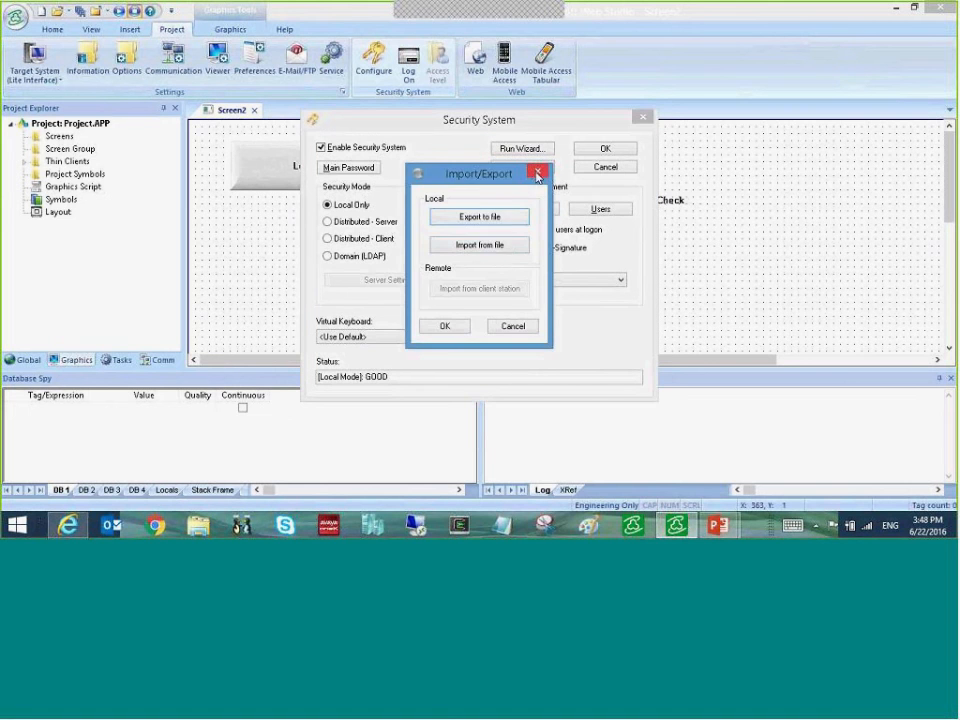
pyautogui.click(505, 246)
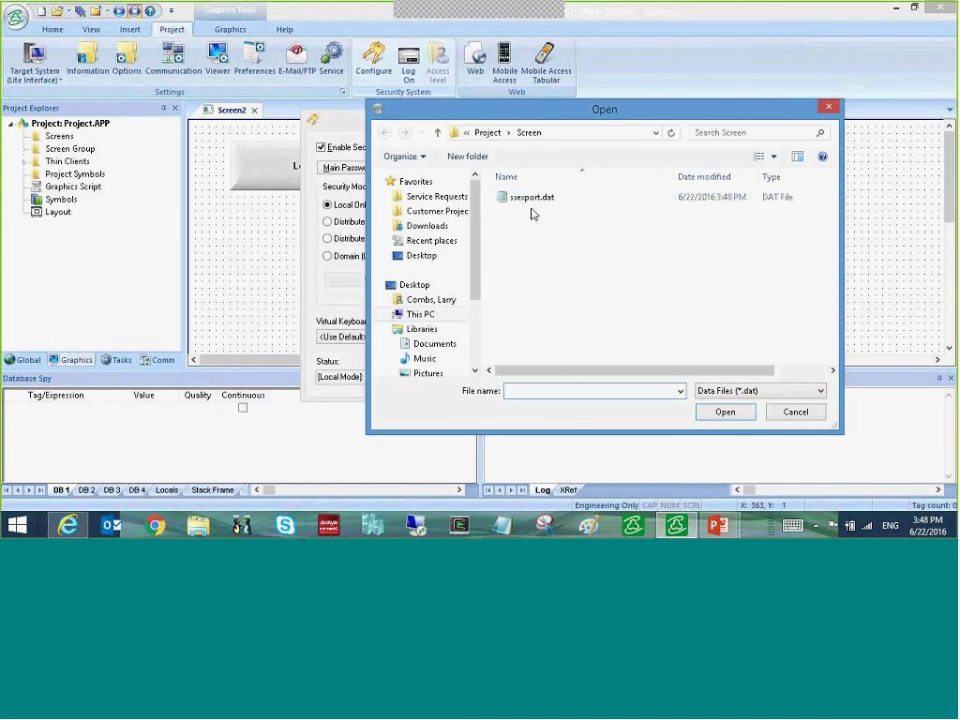
pyautogui.click(531, 200)
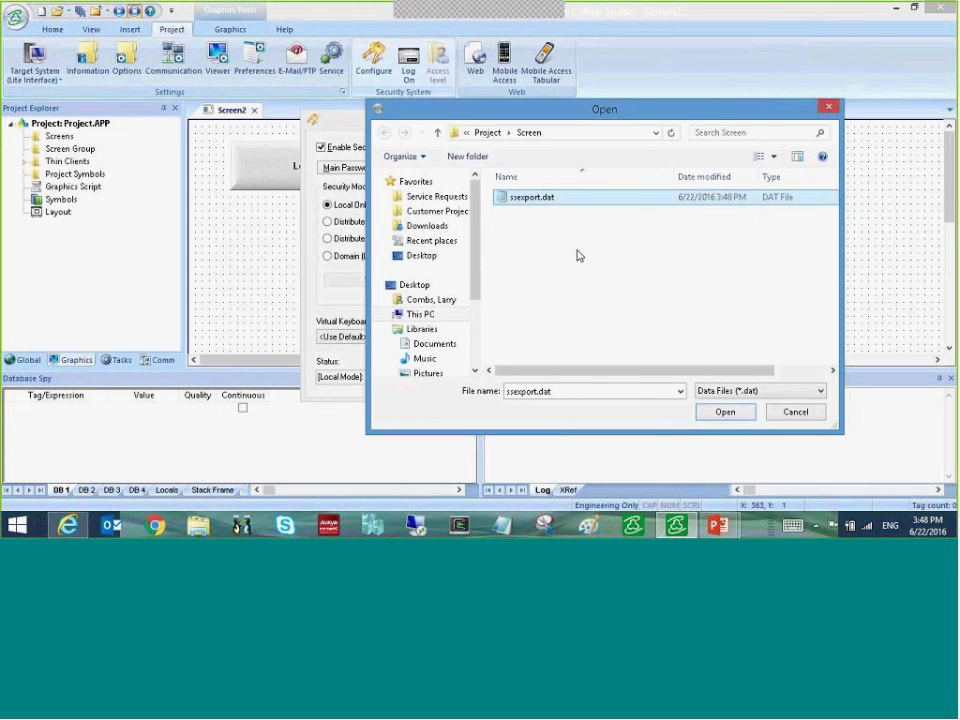
pyautogui.click(795, 412)
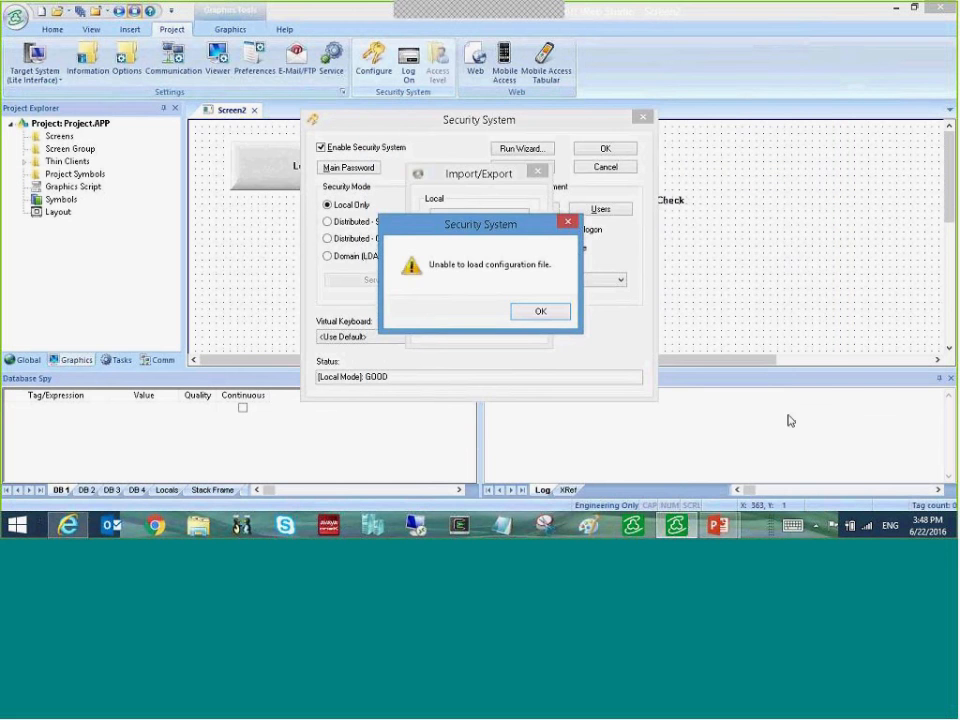
pyautogui.click(545, 315)
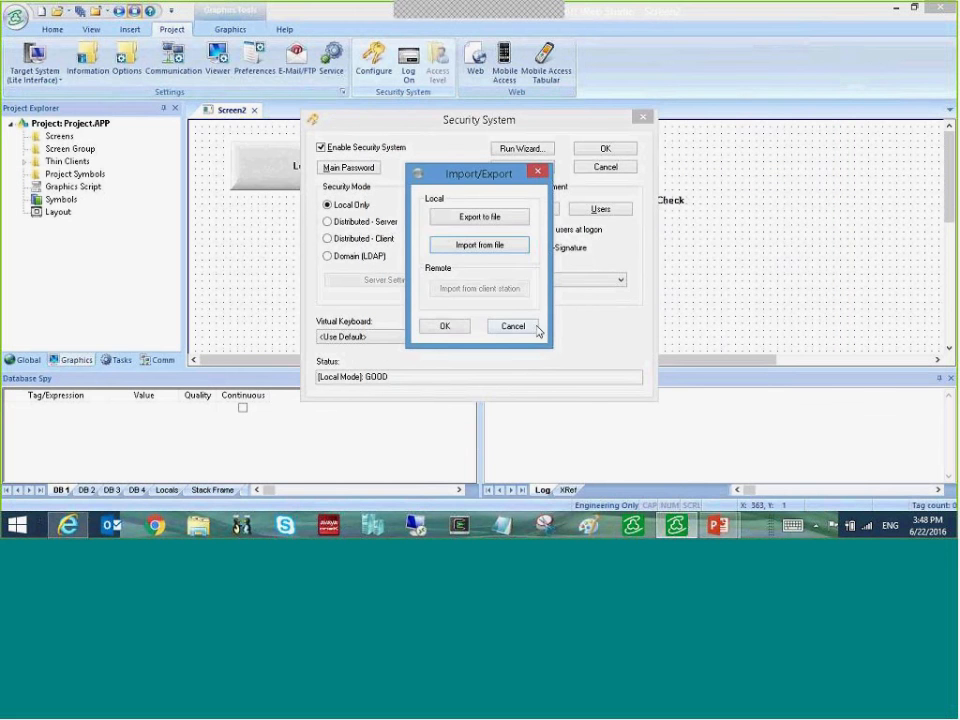
pyautogui.click(532, 328)
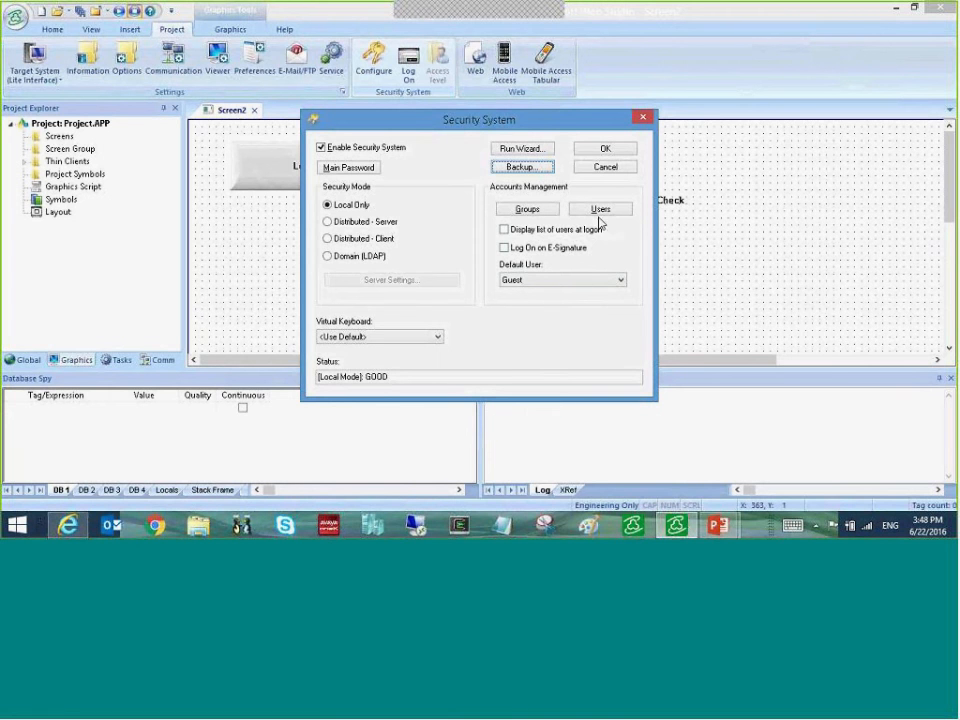
# - Keep Guest as default user and select the AlphaNumeric virtual keyboard
pyautogui.click(621, 282)
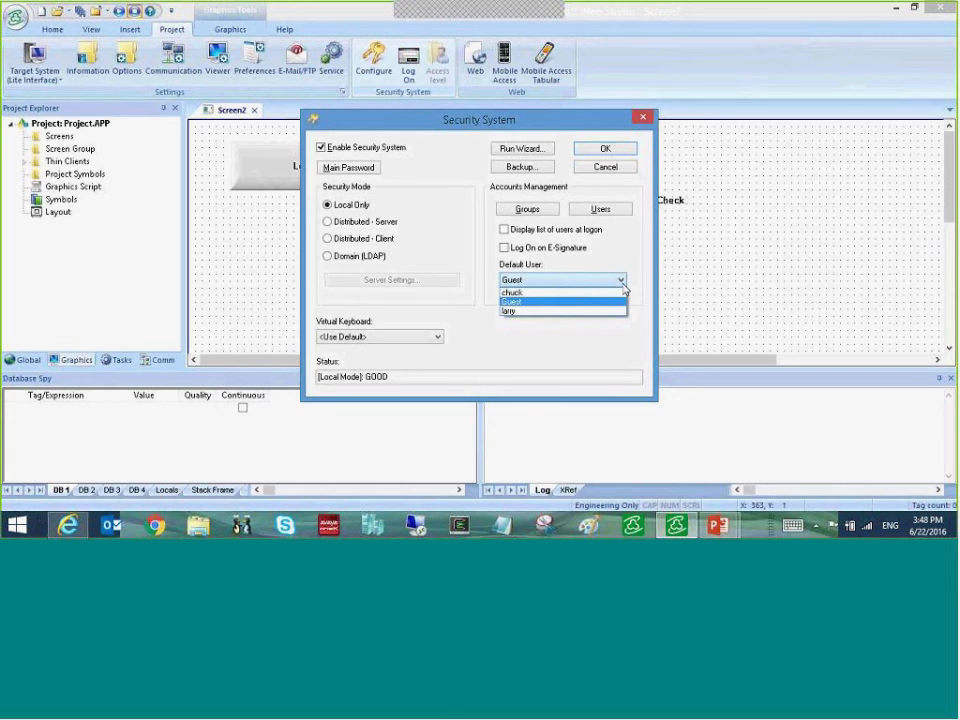
pyautogui.click(439, 328)
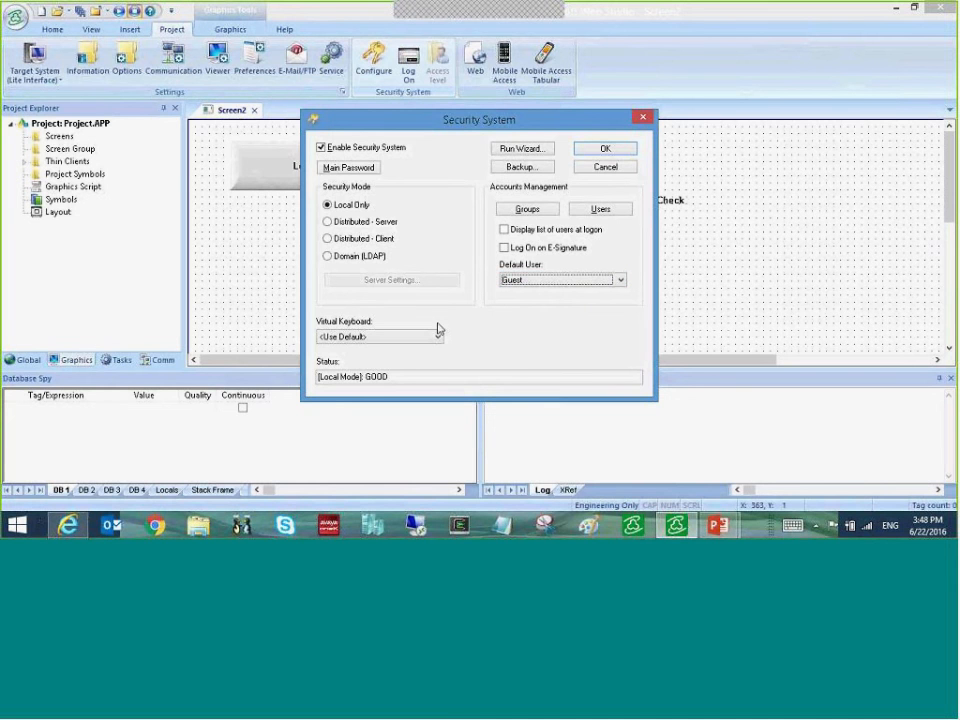
pyautogui.click(440, 338)
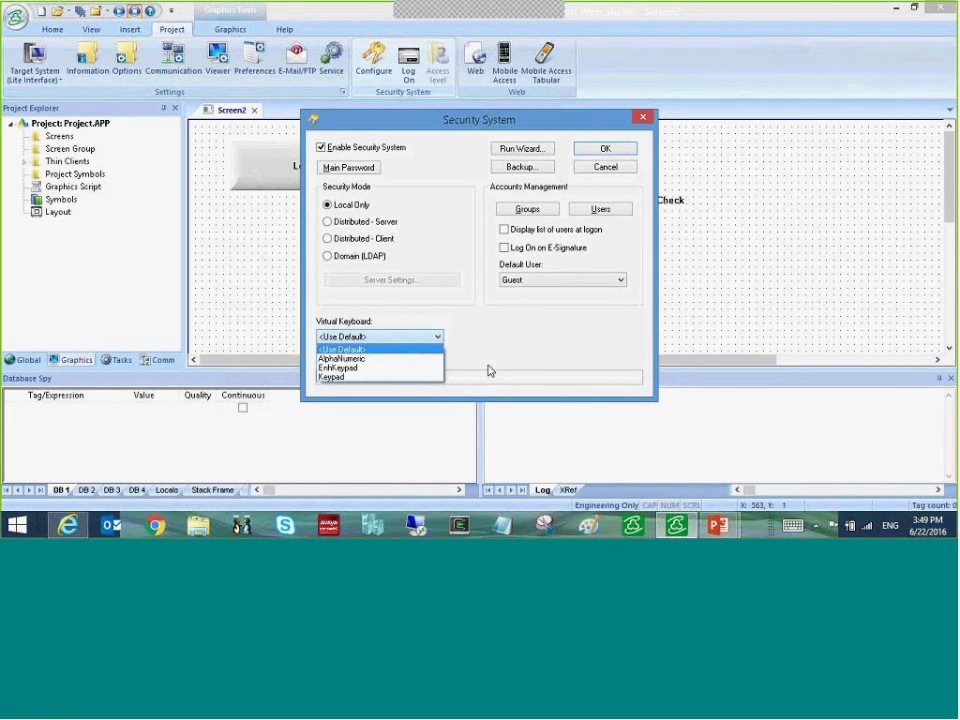
pyautogui.click(380, 358)
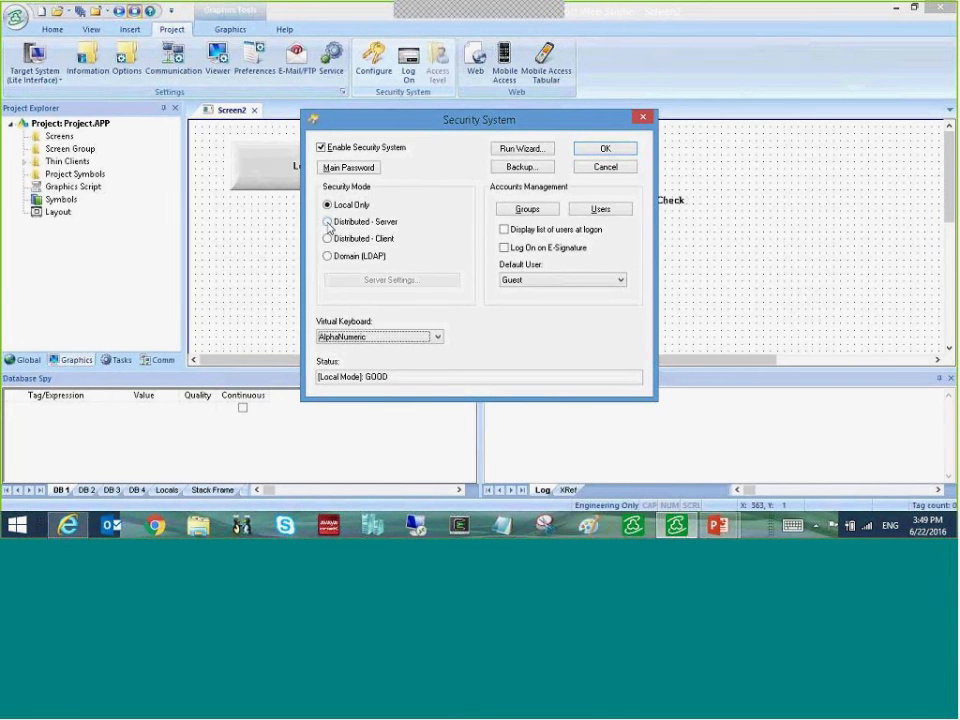
# - Try Distributed - Server, then set Distributed - Client mode and bring up its Server Settings
pyautogui.click(329, 223)
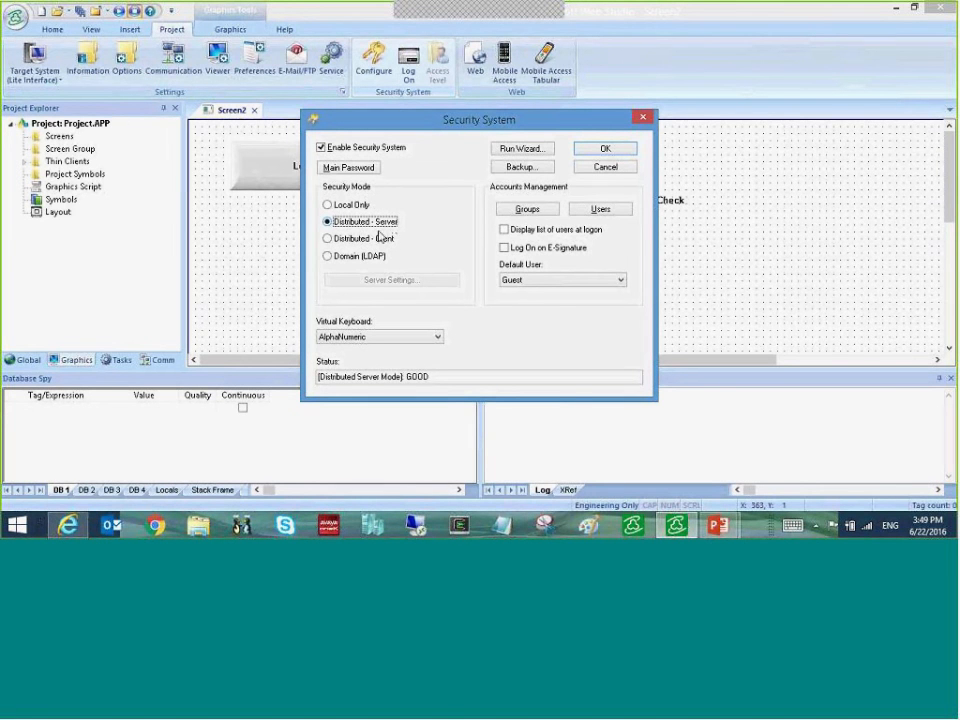
pyautogui.click(328, 240)
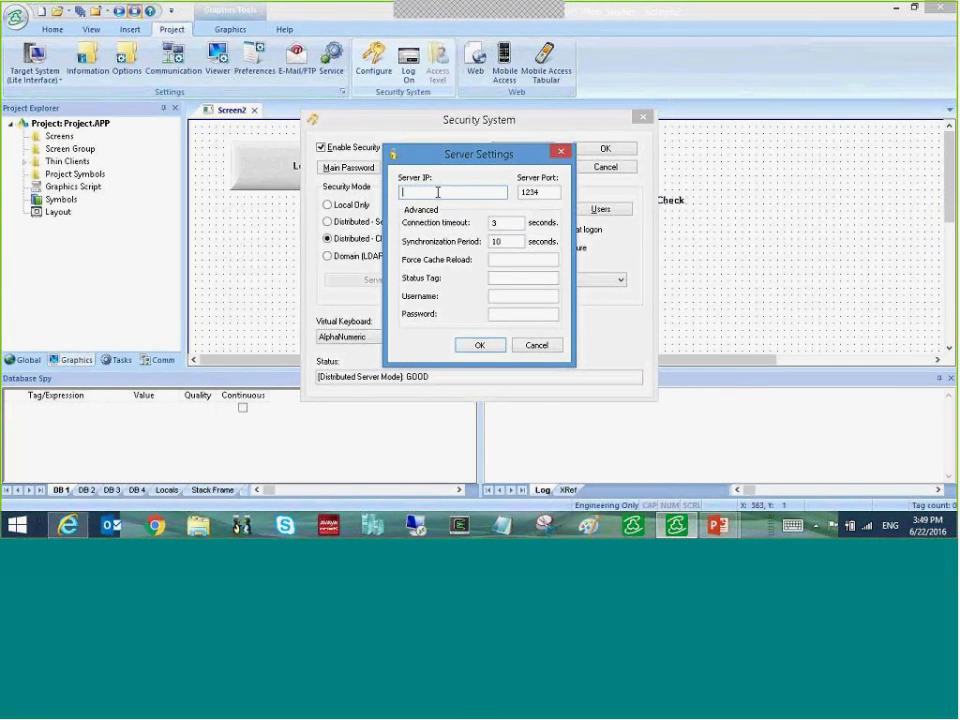
# - Type a test 'forceCache' value into Force Cache Reload, then clear it again
pyautogui.click(543, 192)
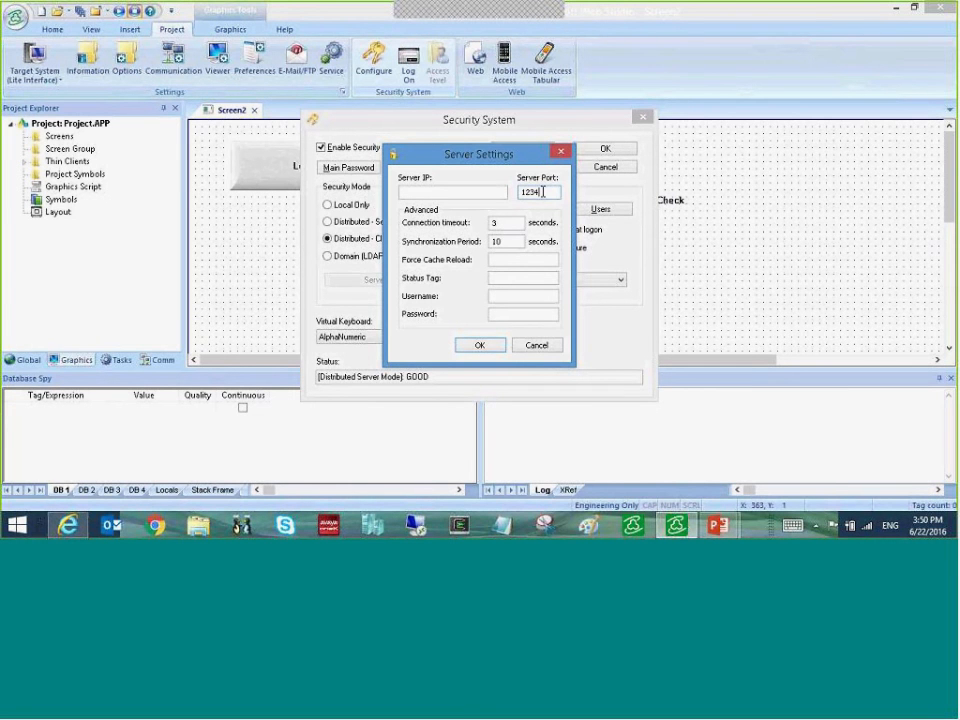
pyautogui.click(530, 259)
pyautogui.write('forceCaceh')
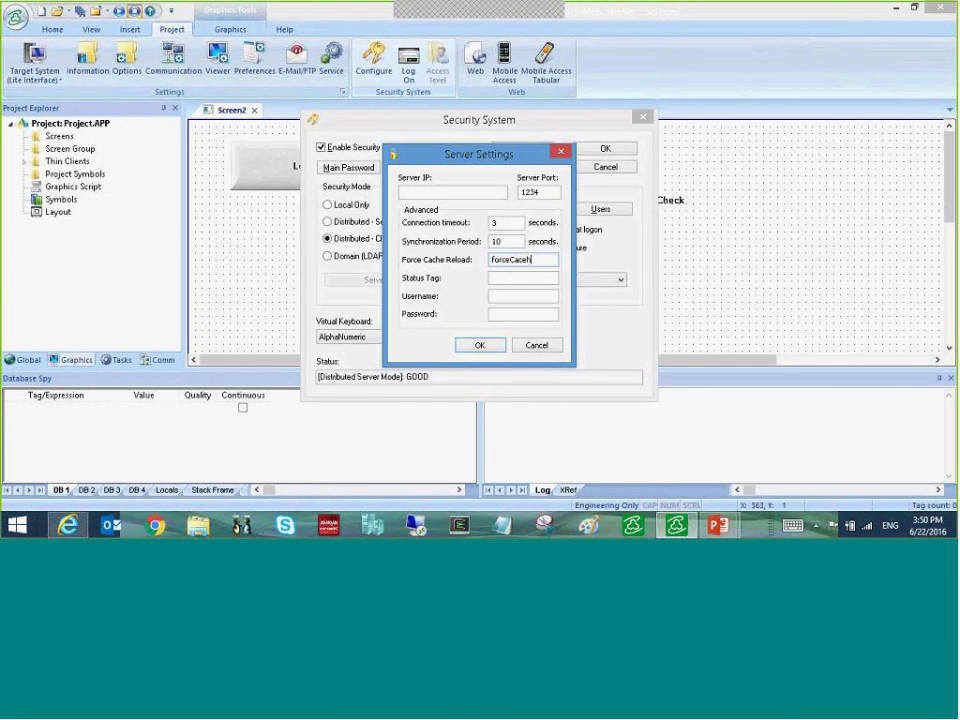
pyautogui.press('BackSpace')
pyautogui.press('BackSpace')
pyautogui.write('he')
pyautogui.moveTo(532, 259); pyautogui.dragTo(470, 259)
pyautogui.press('Delete')
# - Type and clear a 'sattusTag' test value in Status Tag, then cancel the Server Settings
pyautogui.click(510, 280)
pyautogui.write('sattusTag')
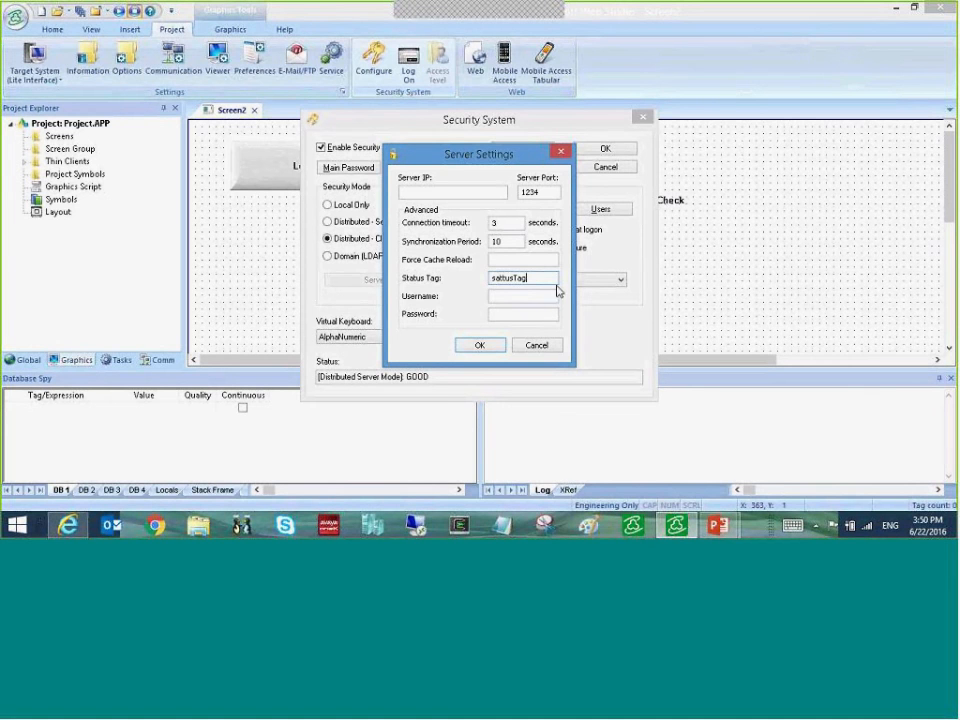
pyautogui.moveTo(538, 277); pyautogui.dragTo(482, 278)
pyautogui.press('BackSpace')
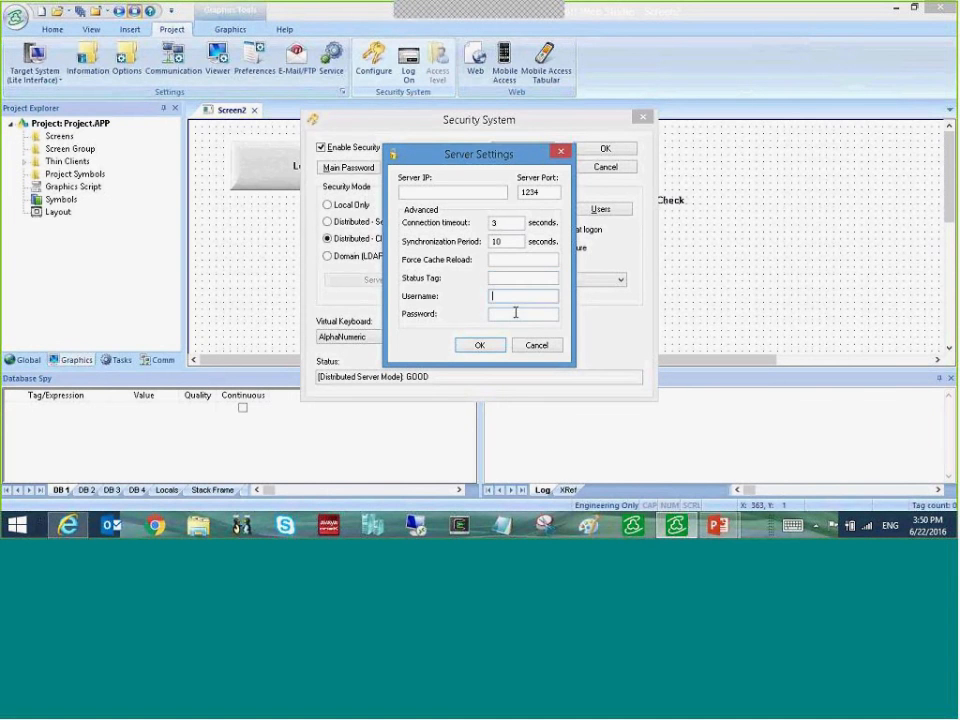
pyautogui.click(516, 314)
pyautogui.click(537, 345)
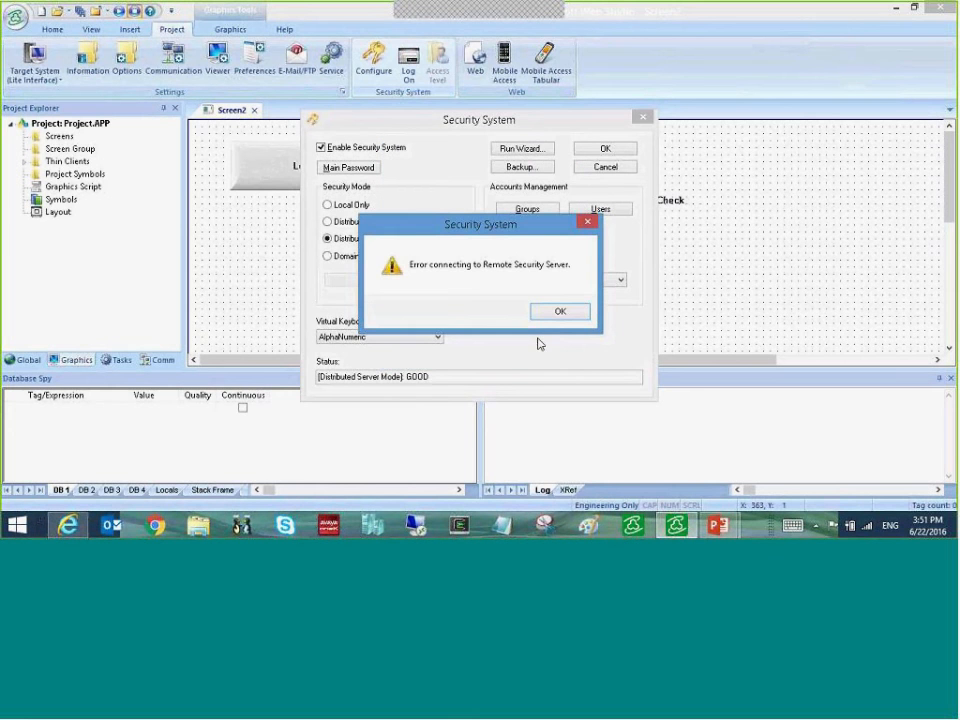
# - Dismiss the remote security server error and select Domain (LDAP) as the security mode
pyautogui.click(555, 314)
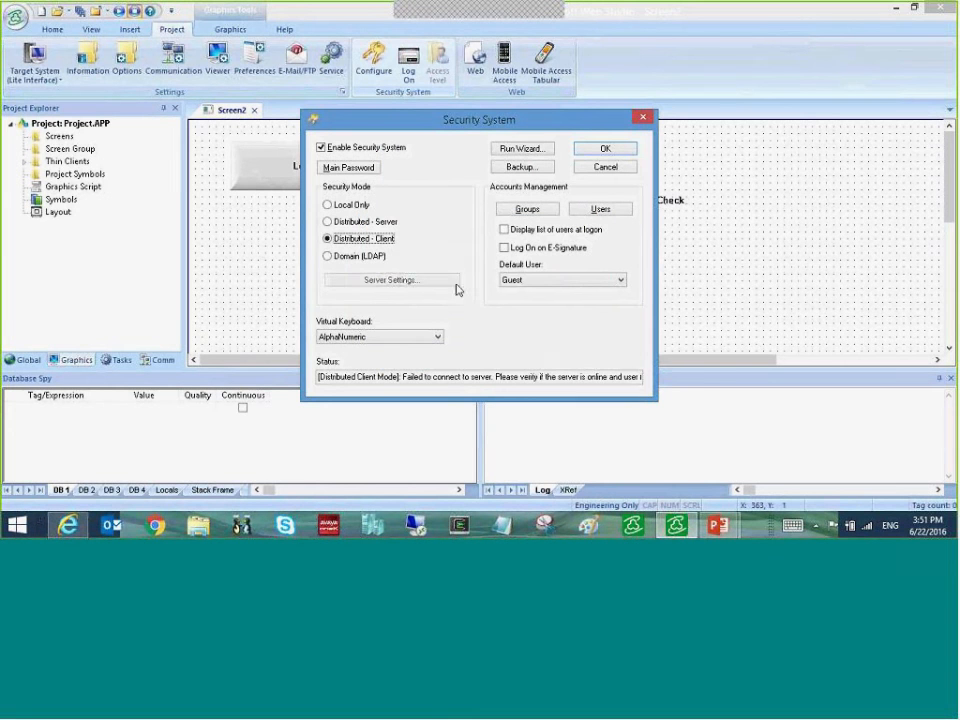
pyautogui.click(327, 256)
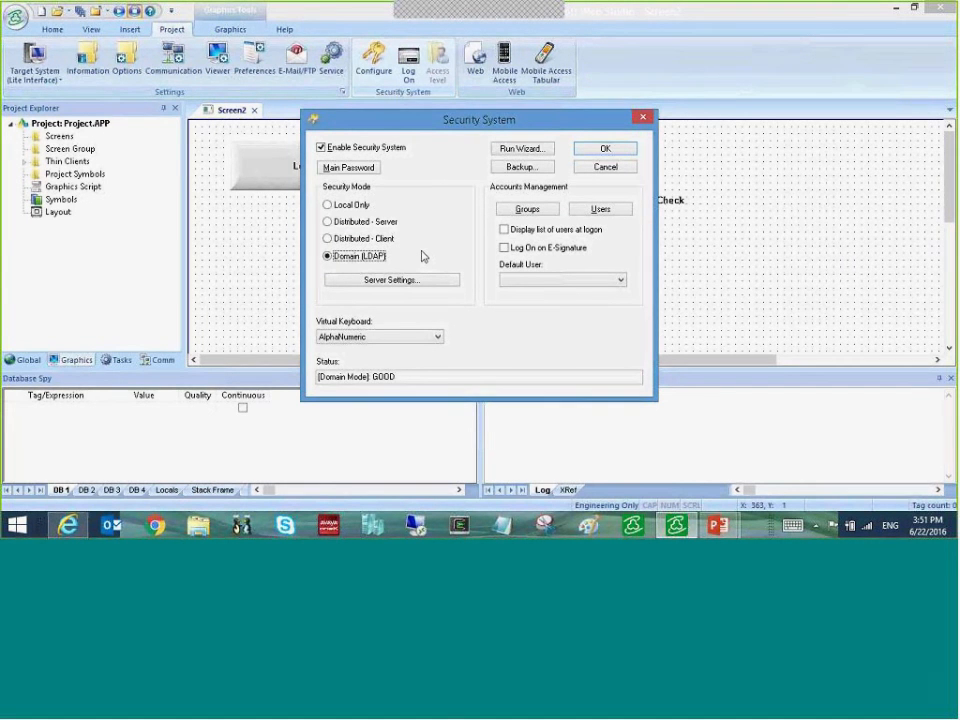
# - Enter LDAP domain qa-domain.com, user admin and its password, then test the connection (invalid credentials)
pyautogui.click(403, 280)
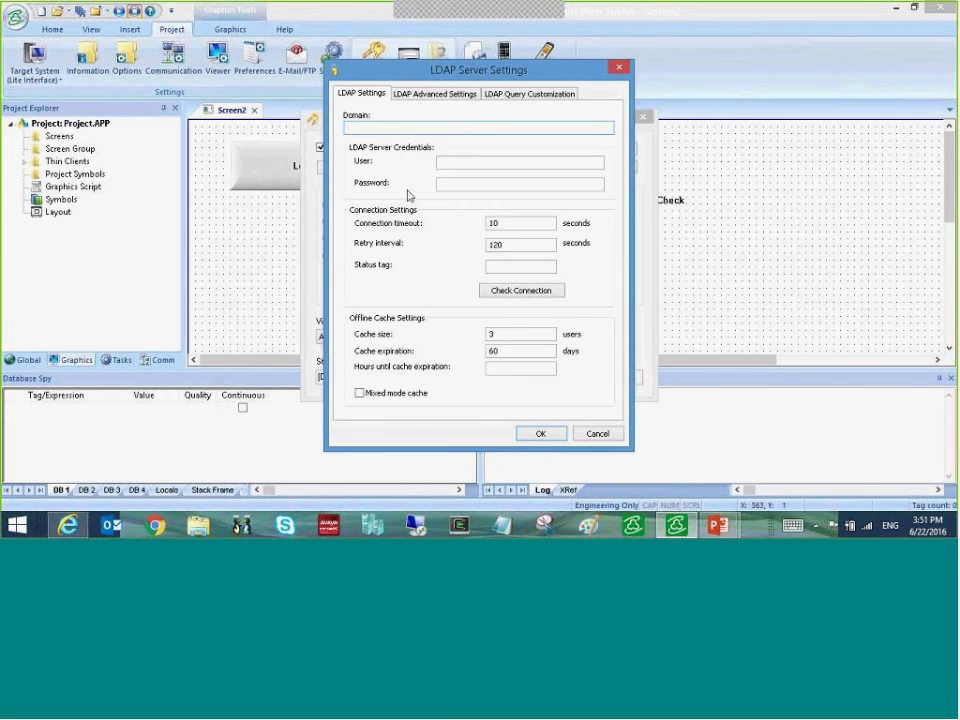
pyautogui.write('d')
pyautogui.write('a')
pyautogui.write('-domain.co')
pyautogui.write('m')
pyautogui.press('Tab')
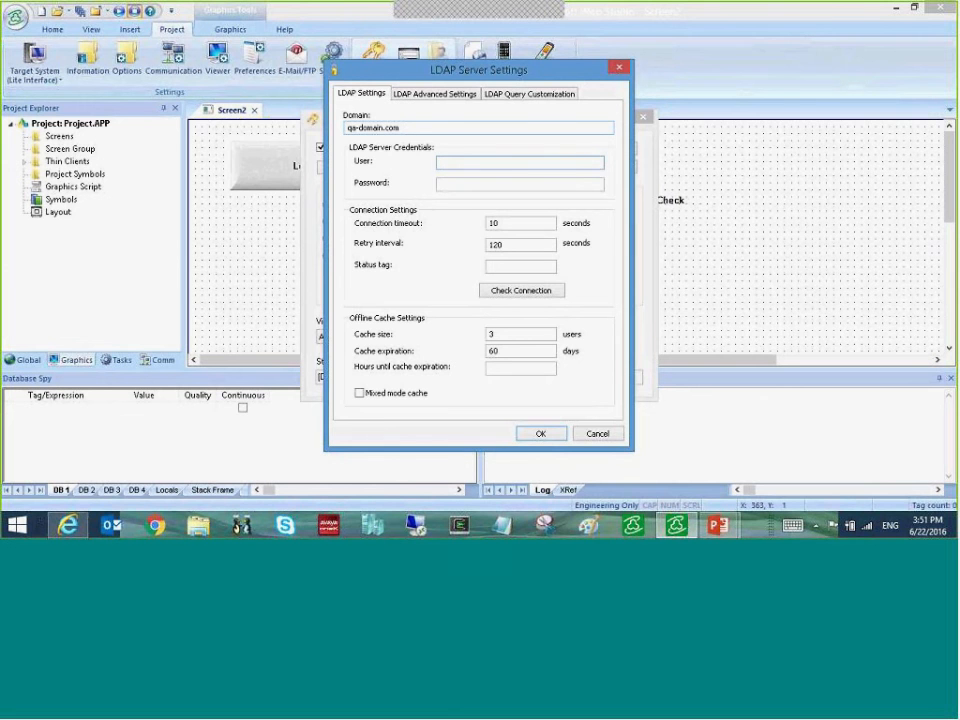
pyautogui.write('admin')
pyautogui.press('Tab')
pyautogui.write('a*********')
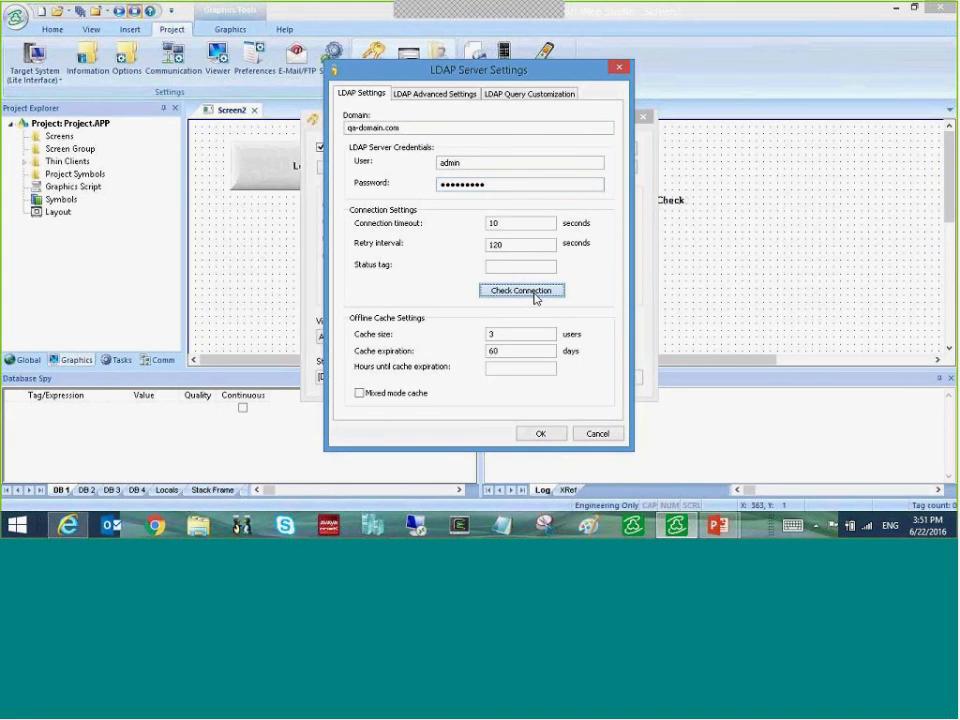
pyautogui.click(535, 297)
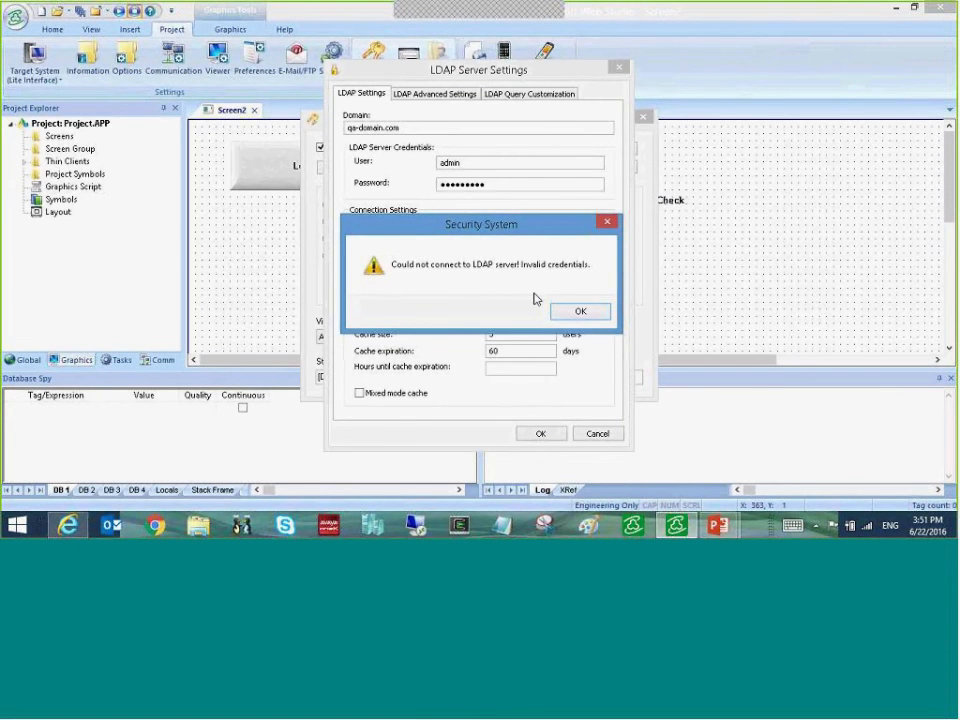
pyautogui.click(579, 312)
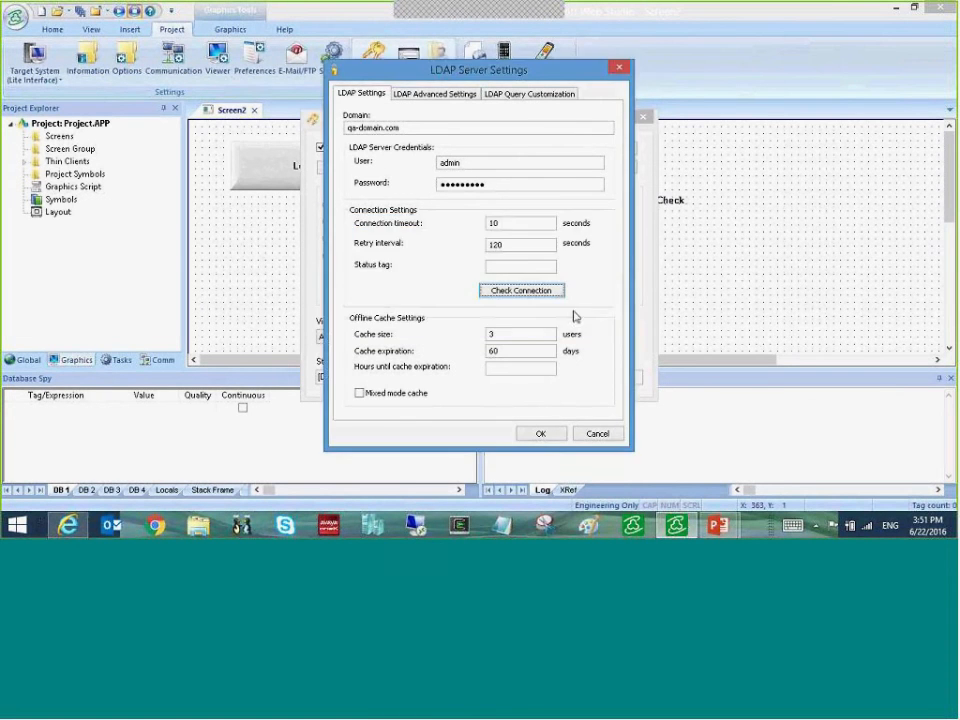
# - Set the LDAP server IP manually to 10.229.206.242 on port 389 and confirm the successful connection
pyautogui.click(447, 95)
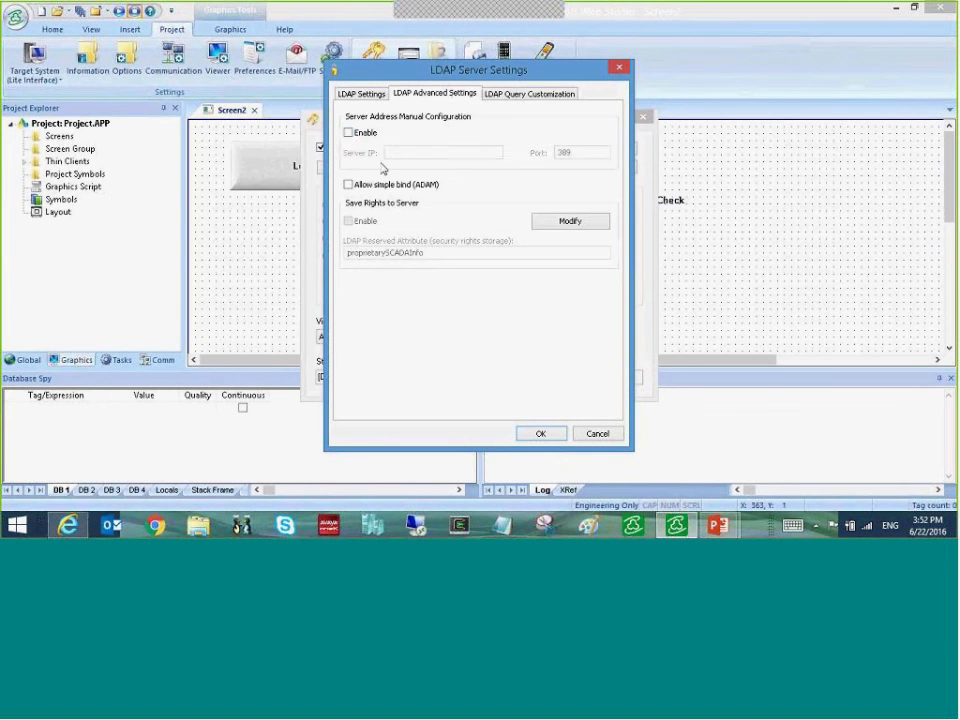
pyautogui.click(348, 132)
pyautogui.click(403, 152)
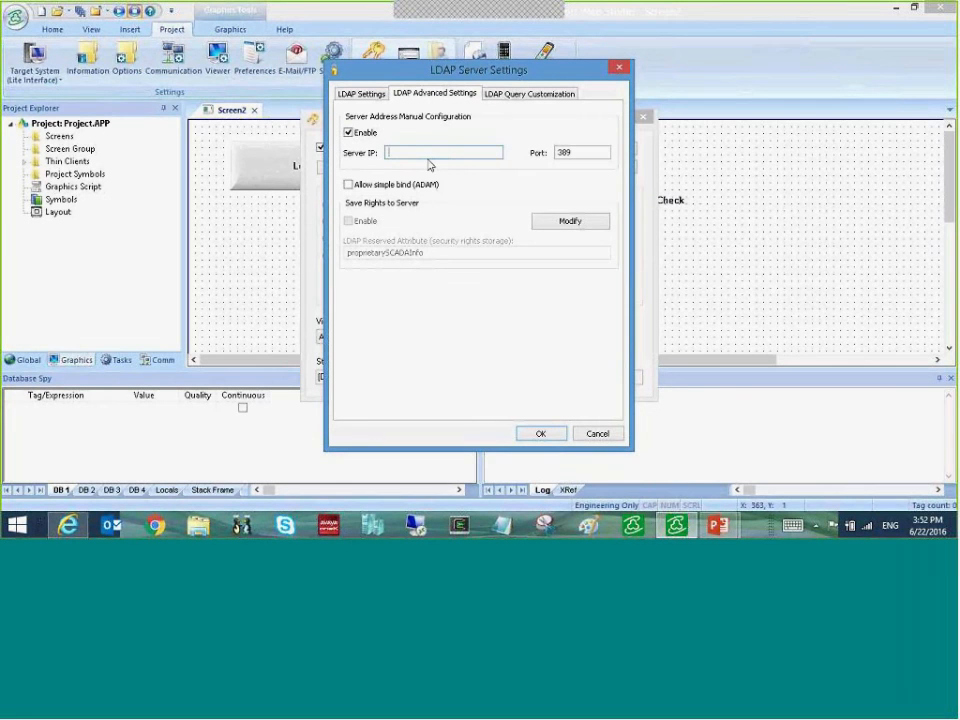
pyautogui.write('10.22')
pyautogui.write('9.20')
pyautogui.write('6.1')
pyautogui.write('24')
pyautogui.write('2')
pyautogui.click(542, 433)
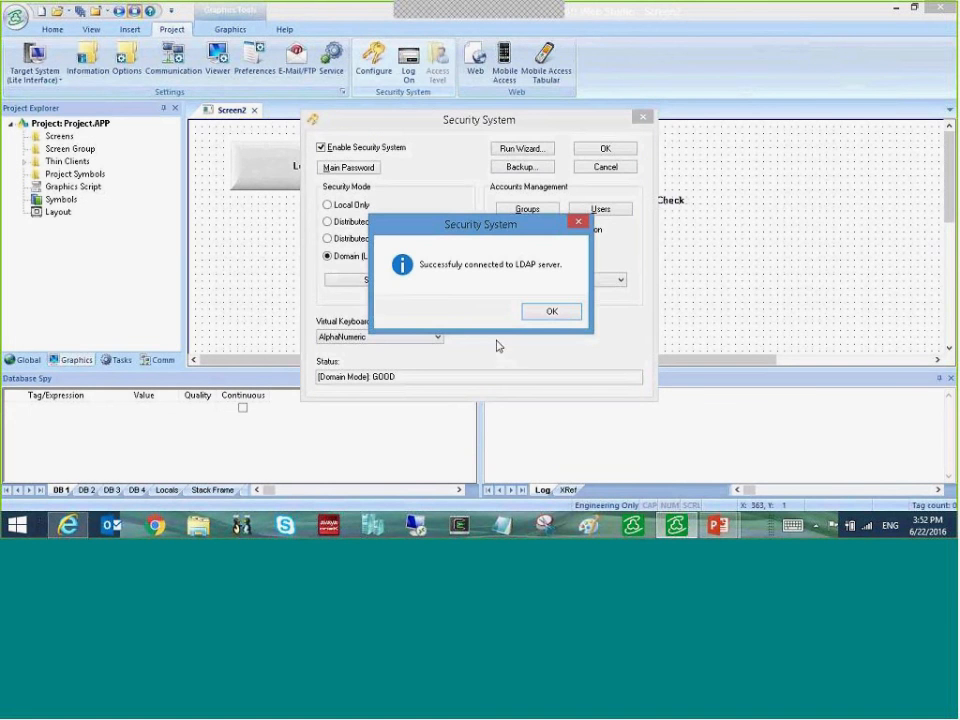
pyautogui.click(552, 311)
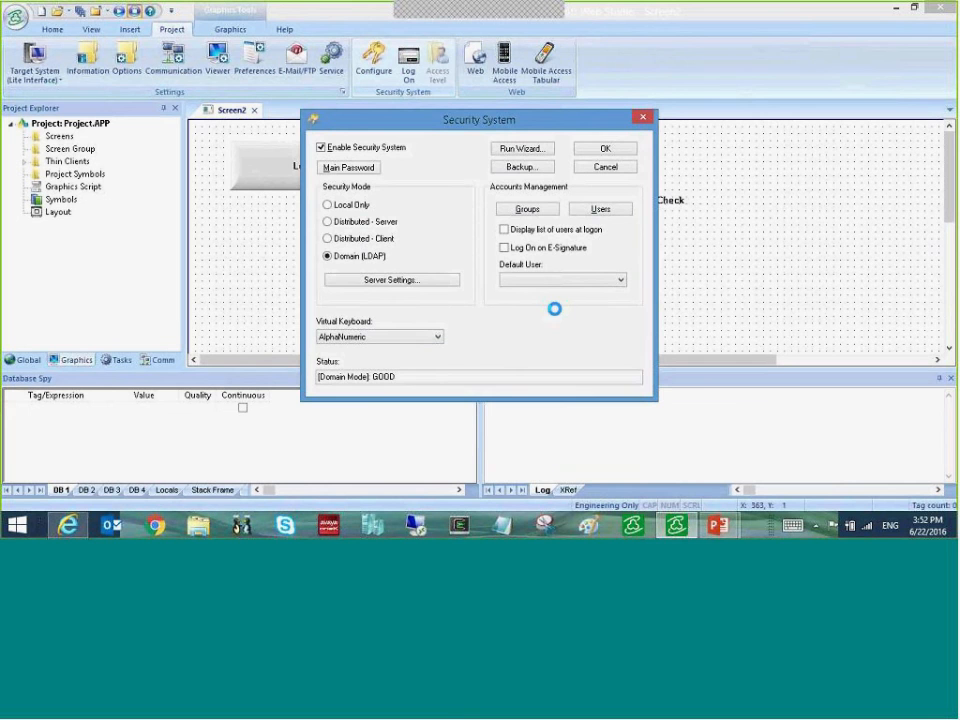
# - Apply the Domain security settings and open domain user TestUser10's account with the main password
pyautogui.click(607, 150)
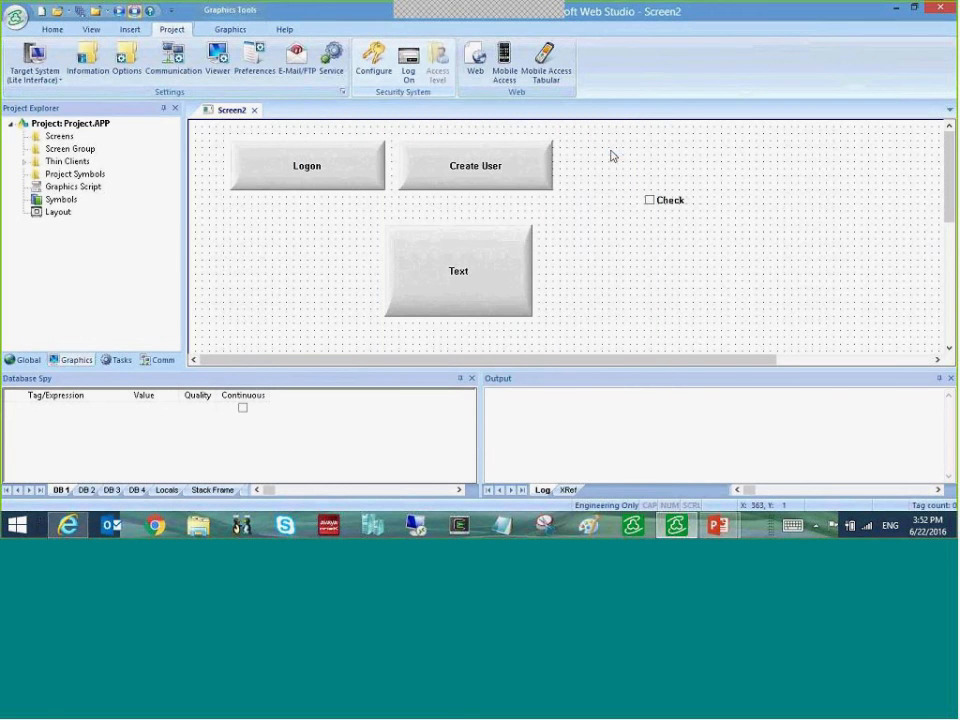
pyautogui.click(33, 362)
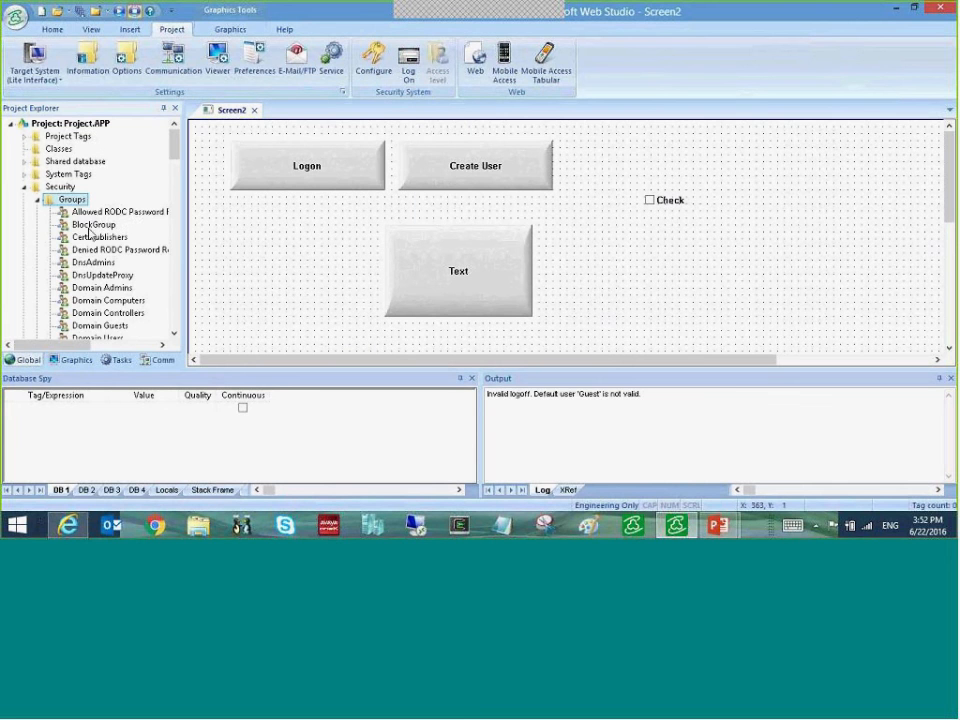
pyautogui.moveTo(175, 146); pyautogui.dragTo(133, 268)
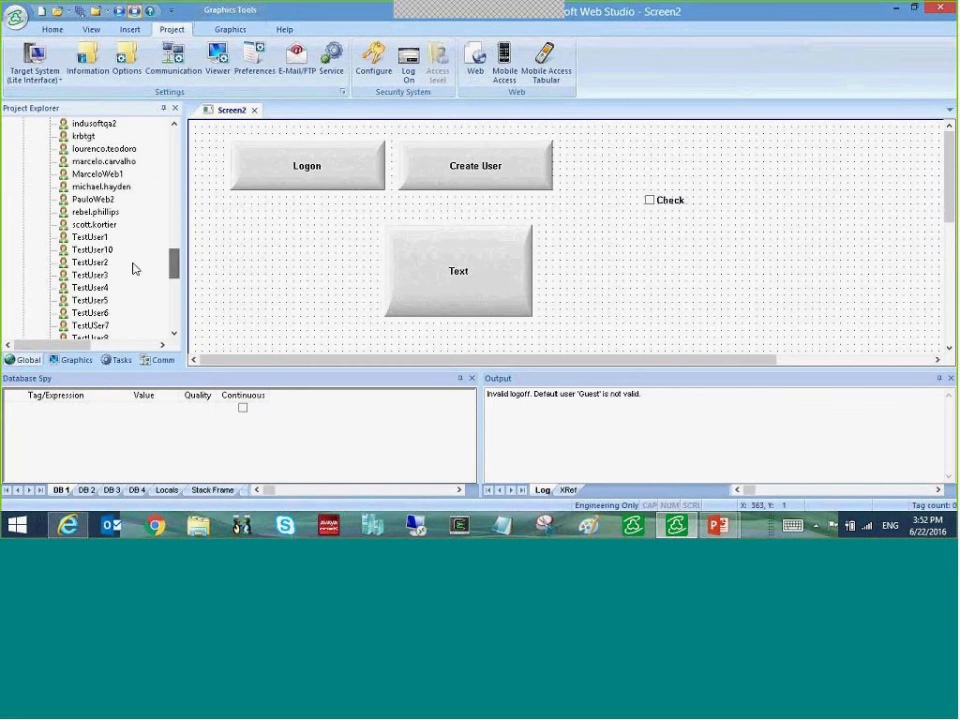
pyautogui.doubleClick(101, 252)
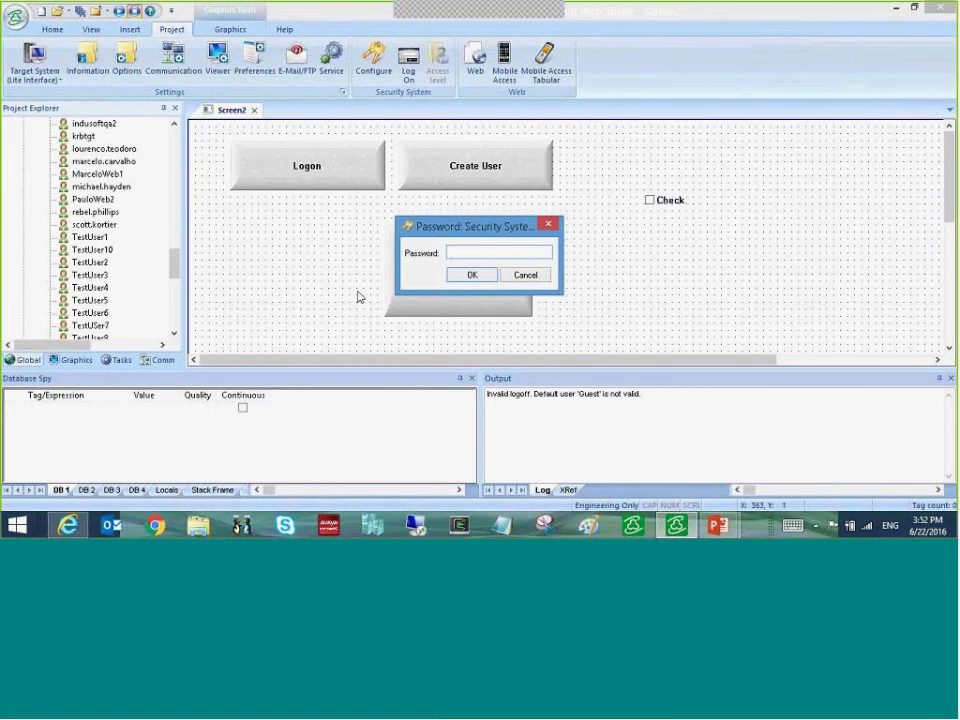
pyautogui.write('*********')
pyautogui.click(473, 274)
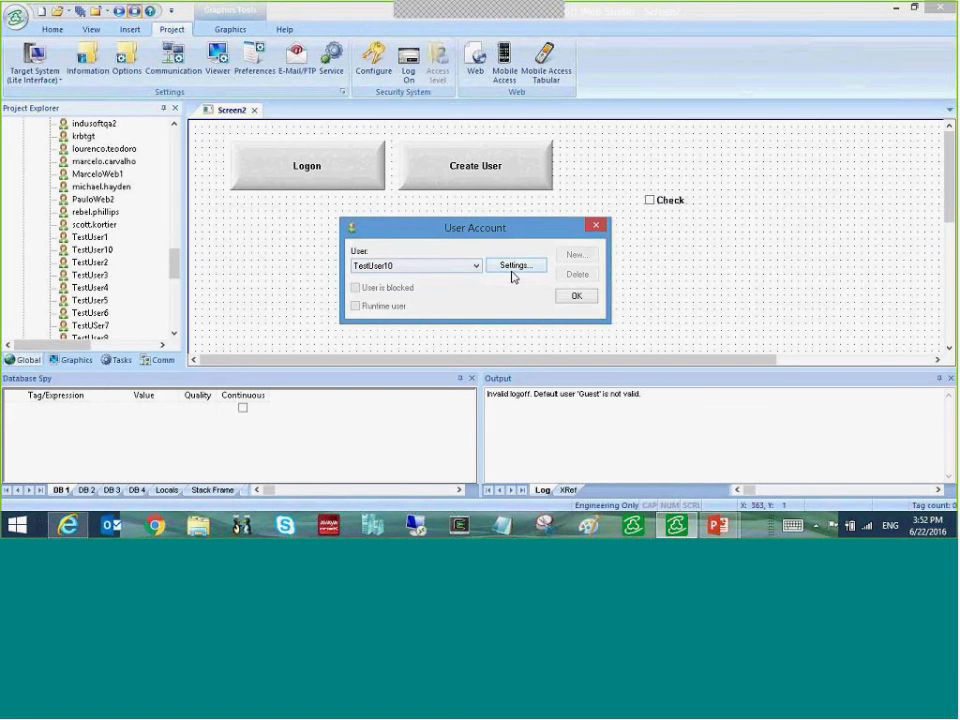
# - Review TestUser10's user settings and available domain groups such as Cert Publishers, then close them
pyautogui.click(512, 267)
pyautogui.click(470, 303)
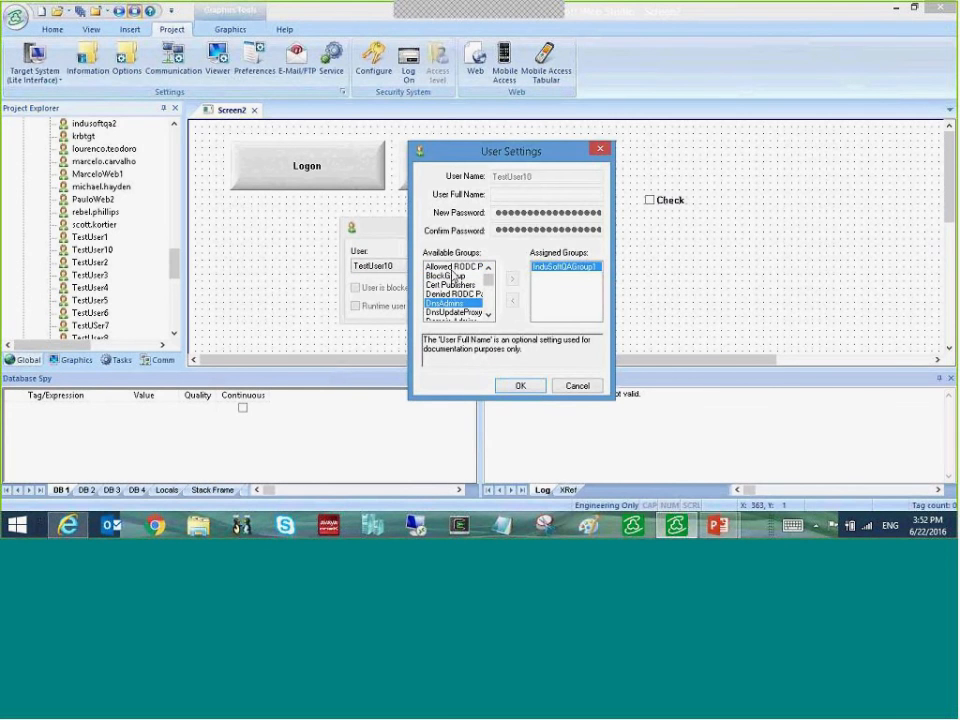
pyautogui.click(456, 285)
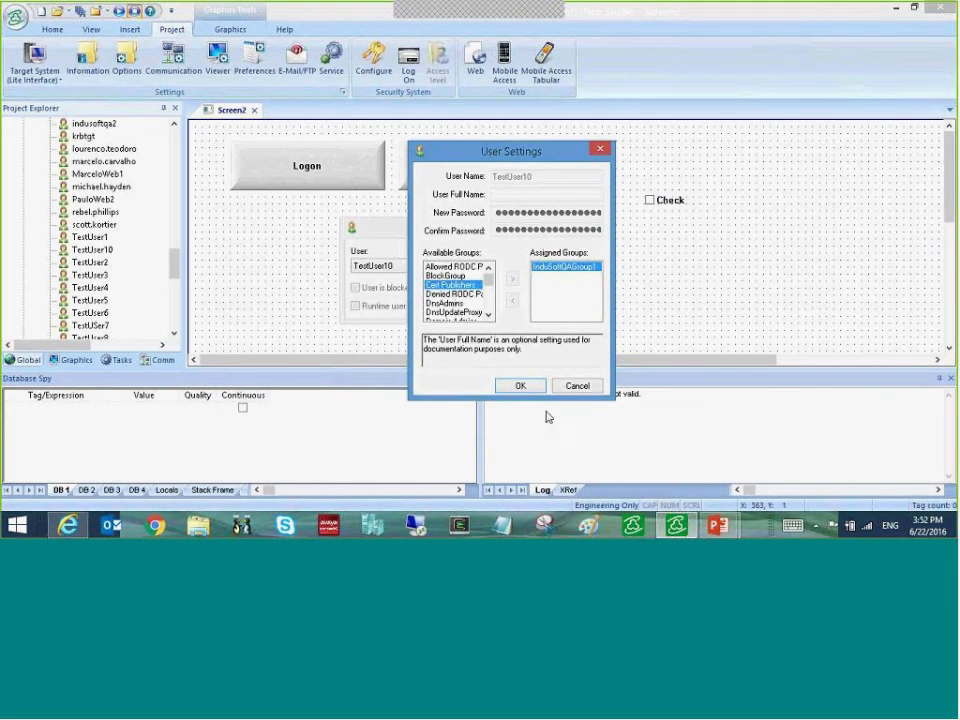
pyautogui.click(520, 385)
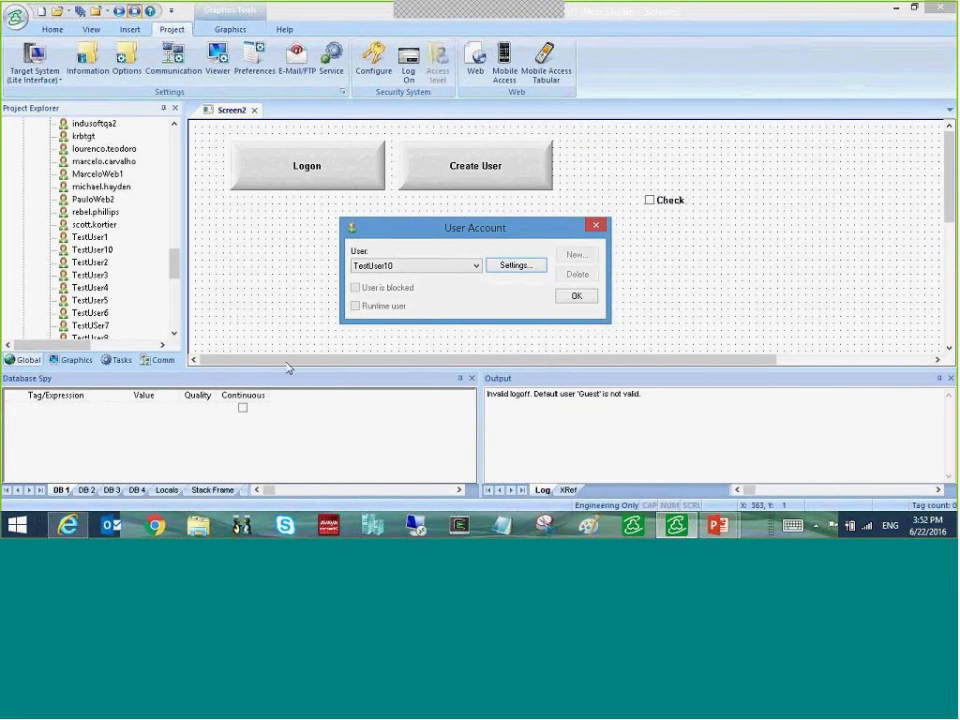
pyautogui.click(597, 225)
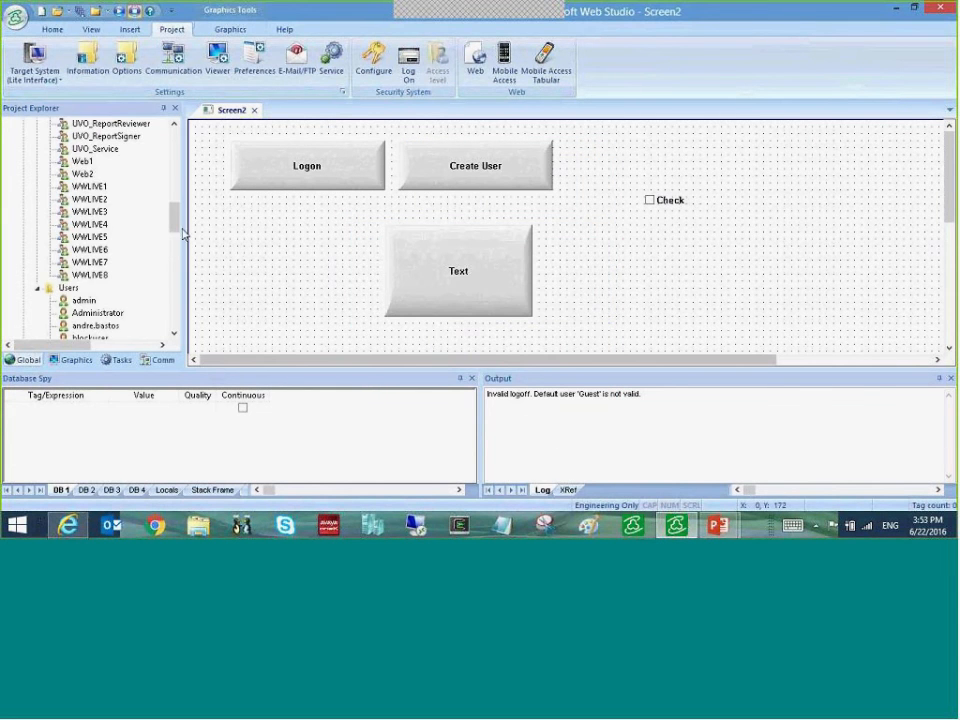
# - Open group InduSoftQAGroup1 with the main password, untick runtime Use Default Rights, and close it
pyautogui.moveTo(175, 226); pyautogui.dragTo(182, 180)
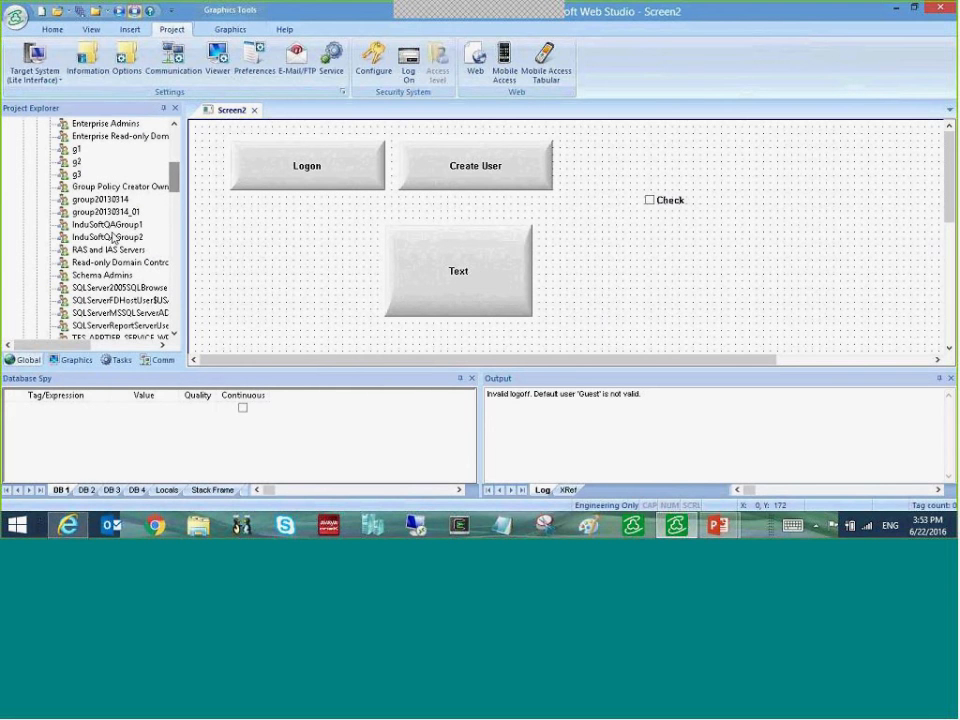
pyautogui.click(125, 225)
pyautogui.doubleClick(131, 226)
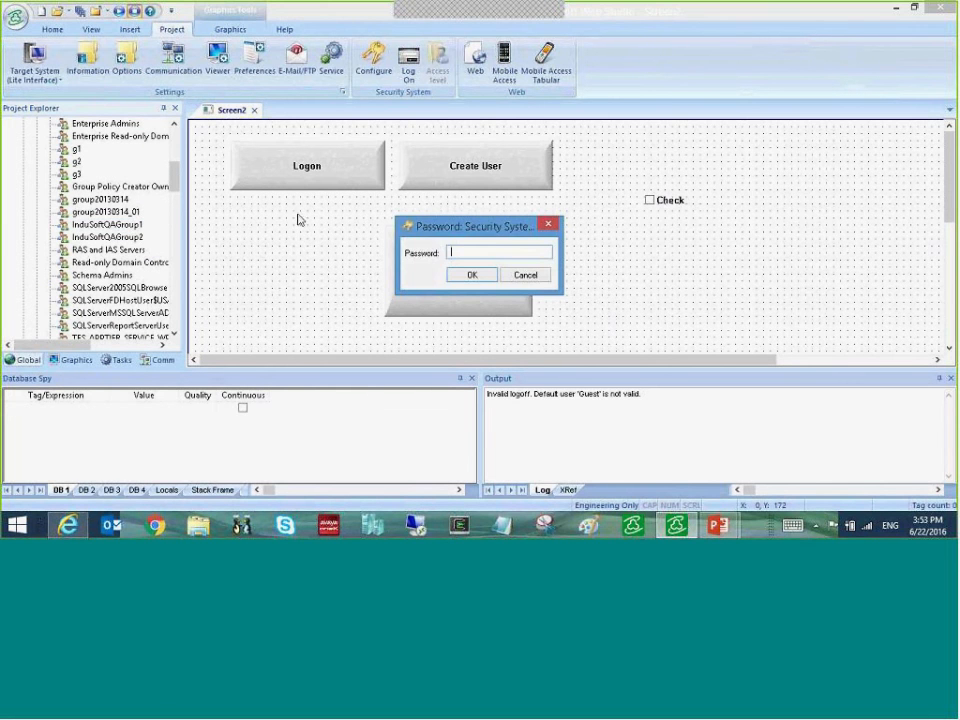
pyautogui.write('********')
pyautogui.press('Return')
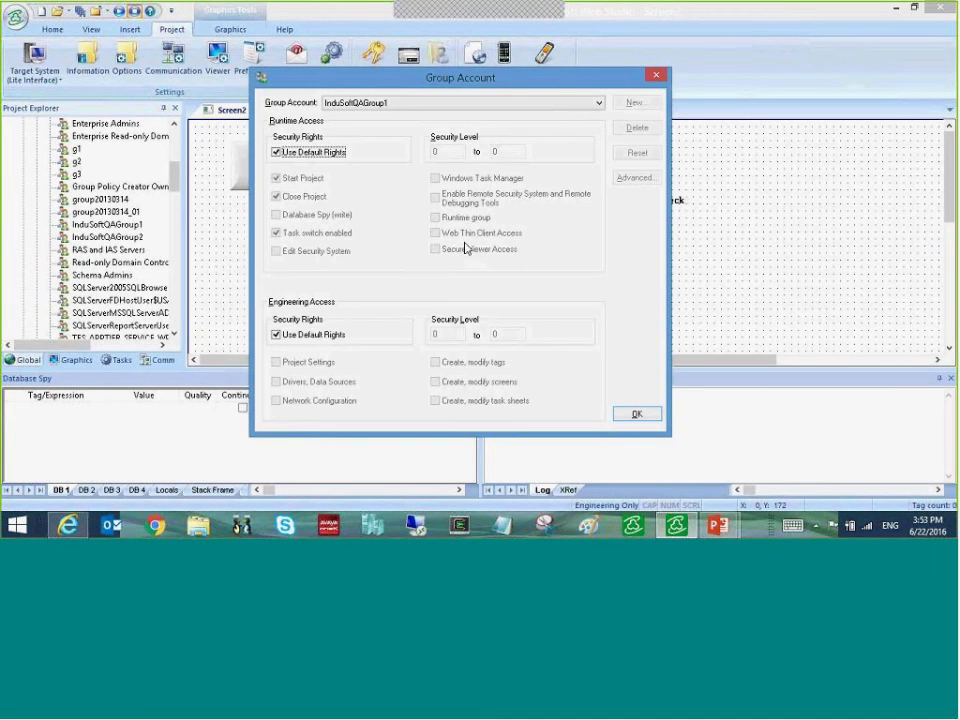
pyautogui.click(278, 154)
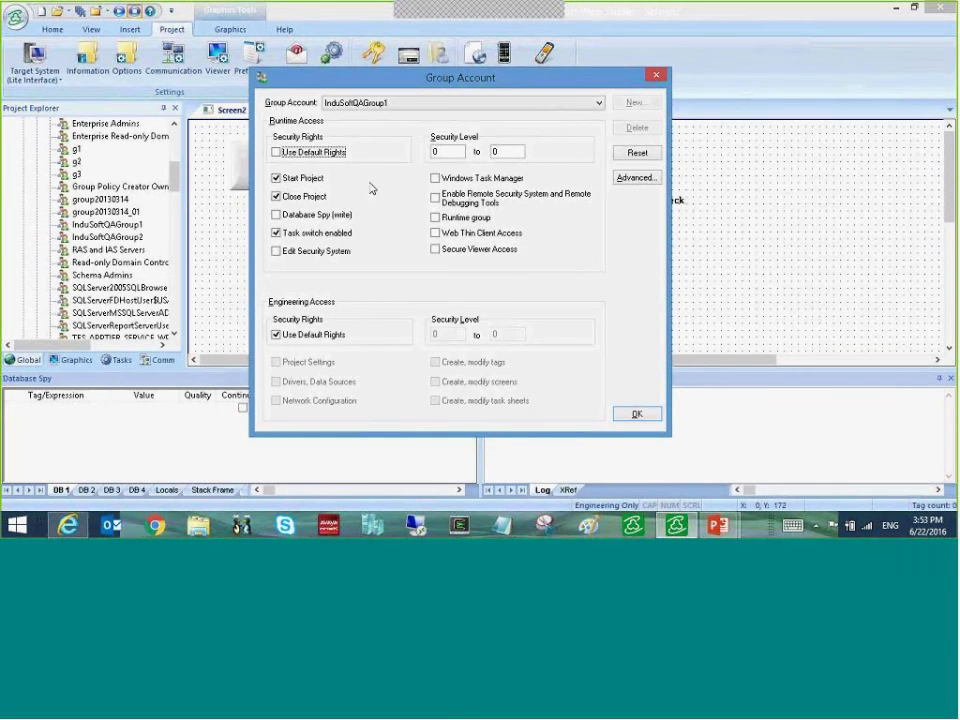
pyautogui.click(655, 76)
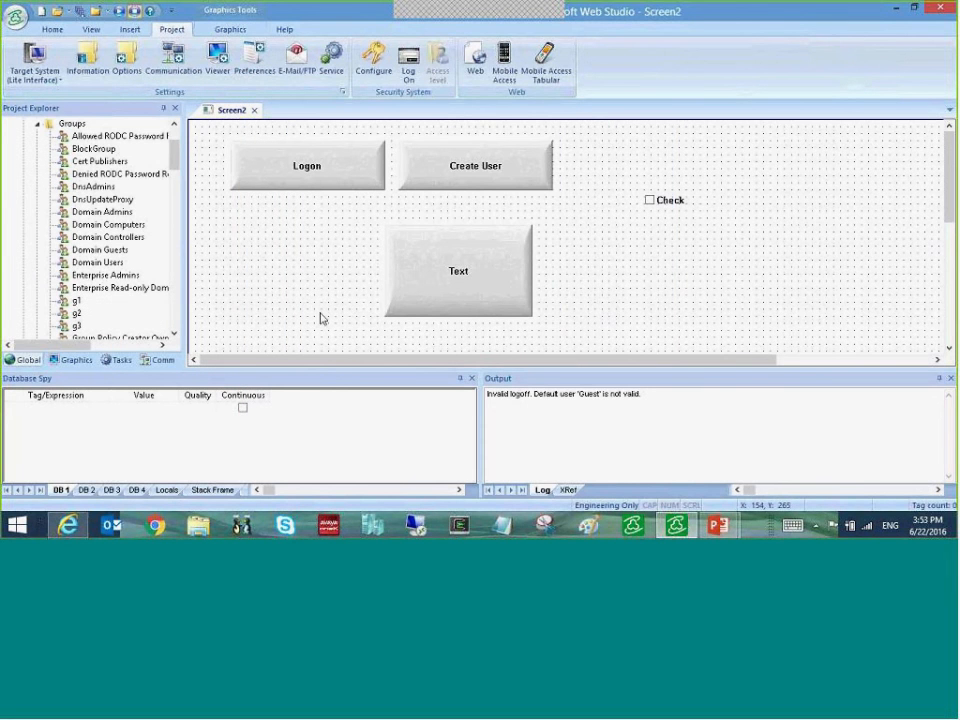
# - Return to the PowerPoint slide show at the Development Resources slide
pyautogui.click(718, 525)
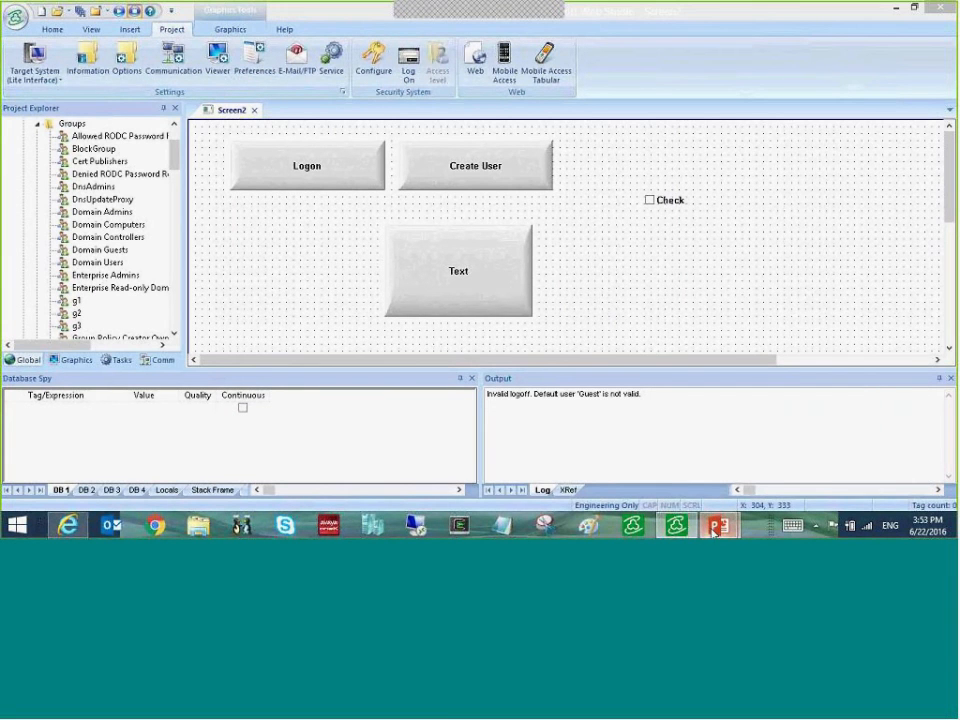
pyautogui.click(742, 481)
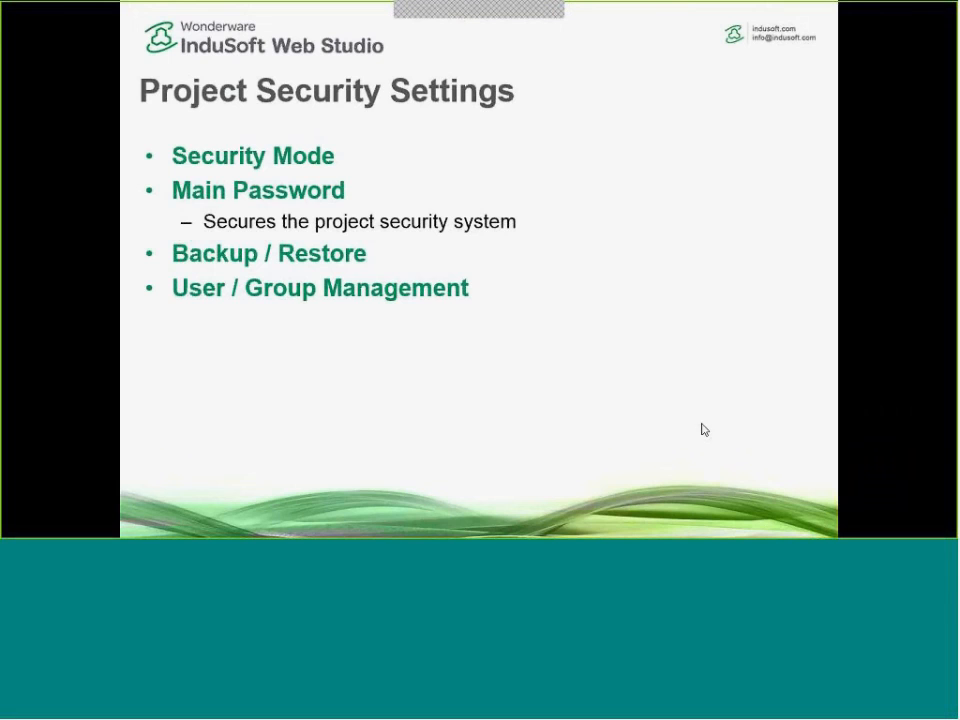
pyautogui.click(510, 221)
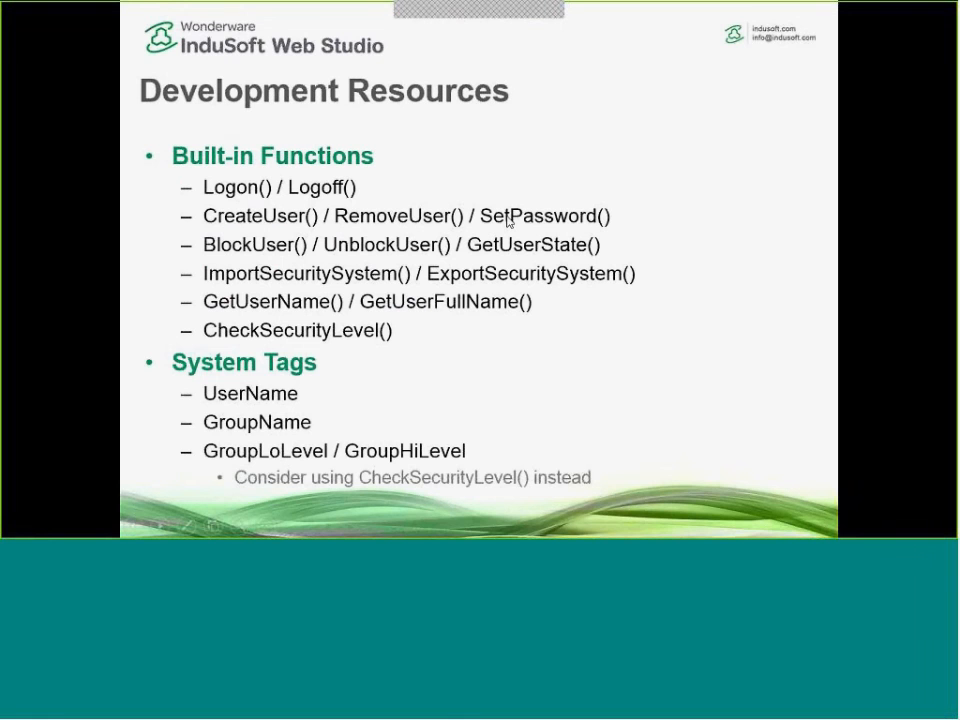